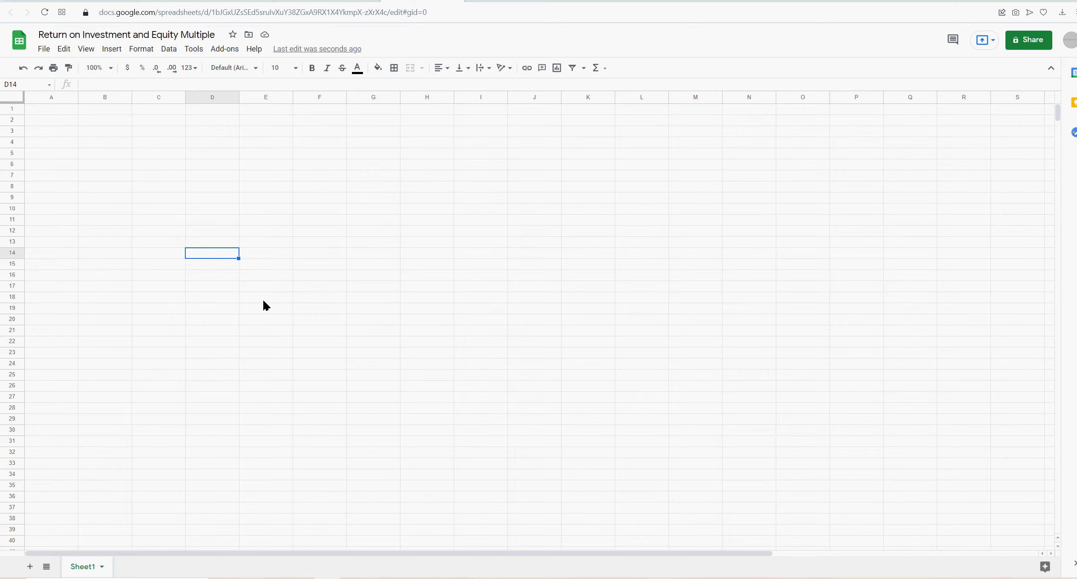
Visit the smarthelping live chat page, dismiss the membership offer, and return to the spreadsheet.
{"action": "key", "text": "Left"}
{"action": "key", "text": "Up"}
{"action": "key", "text": "Left"}
{"action": "key", "text": "Up"}
{"action": "key", "text": "Up"}
{"action": "key", "text": "Up"}
{"action": "key", "text": "Up"}
{"action": "key", "text": "Up"}
{"action": "key", "text": "Up"}
{"action": "key", "text": "Up"}
{"action": "key", "text": "Up"}
{"action": "key", "text": "Up"}
{"action": "key", "text": "Up"}
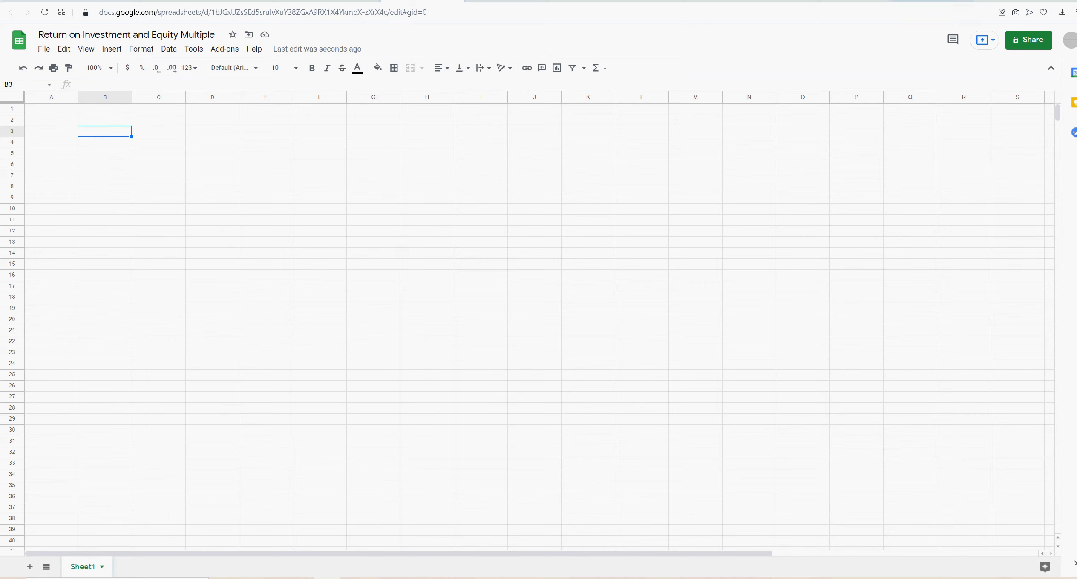
{"action": "left_click", "coordinate": [944, 2]}
{"action": "scroll", "coordinate": [975, 366], "scroll_direction": "down", "scroll_amount": 5}
{"action": "left_click", "coordinate": [813, 428]}
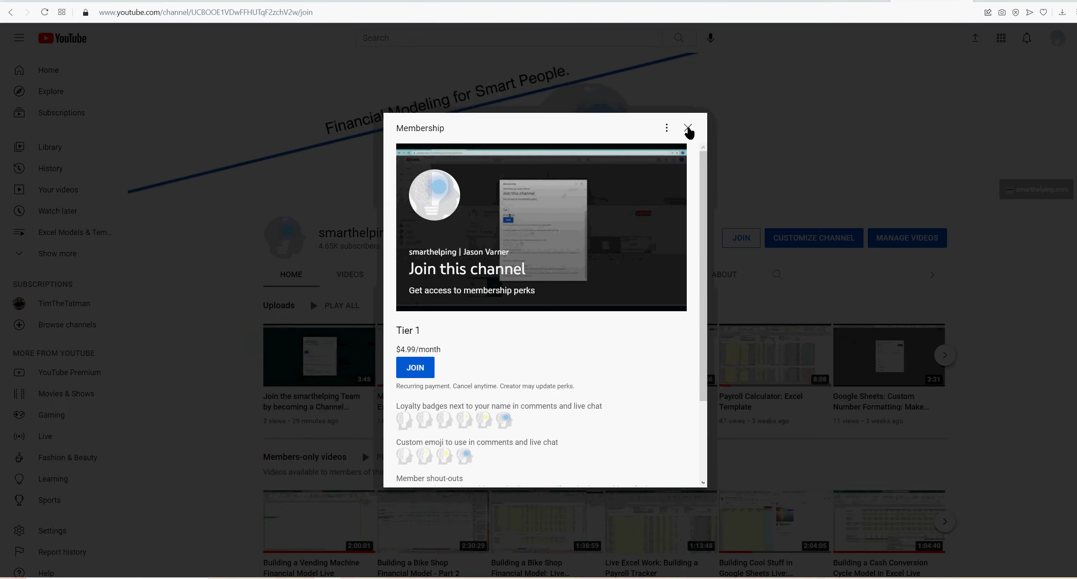
{"action": "left_click", "coordinate": [687, 128]}
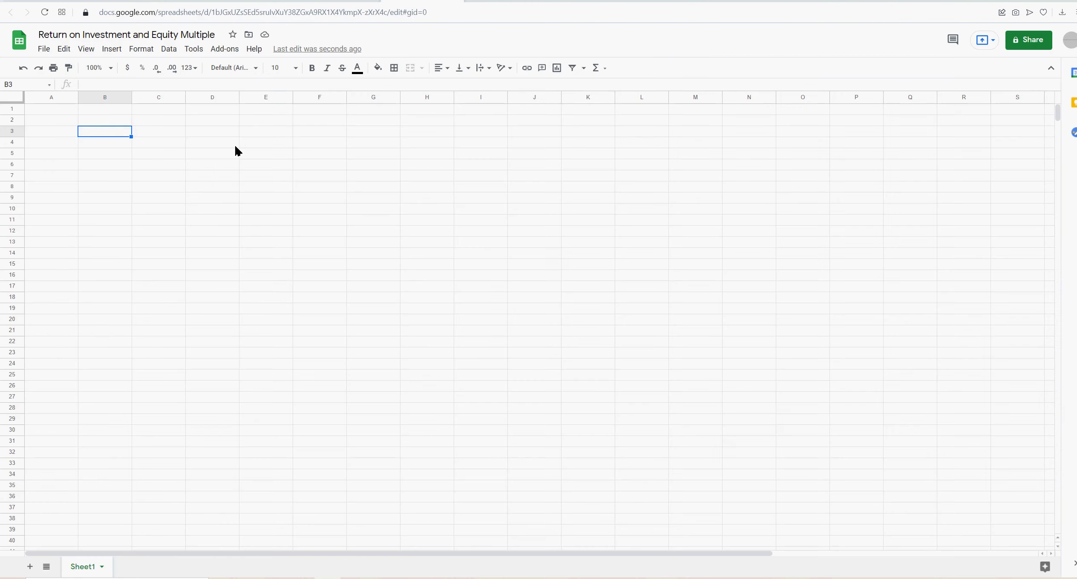
{"action": "left_click", "coordinate": [209, 165]}
Enter Period 0 and Period 1 in column B and fill the series down to B63.
{"action": "left_click", "coordinate": [119, 133]}
{"action": "type", "text": "Period"}
{"action": "key", "text": "Tab"}
{"action": "type", "text": "Period"}
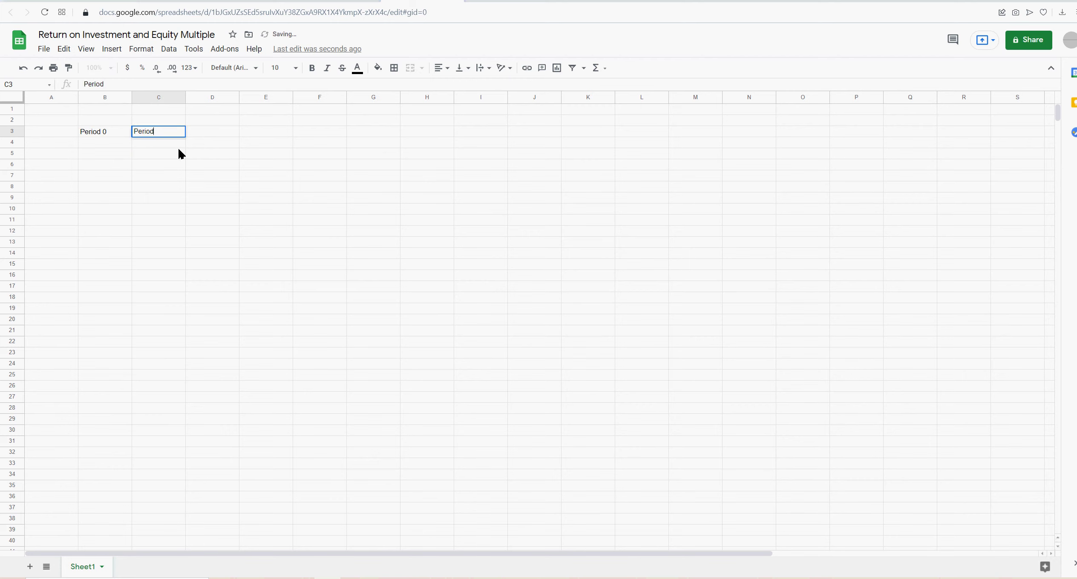
{"action": "key", "text": "Return"}
{"action": "left_click", "coordinate": [172, 131]}
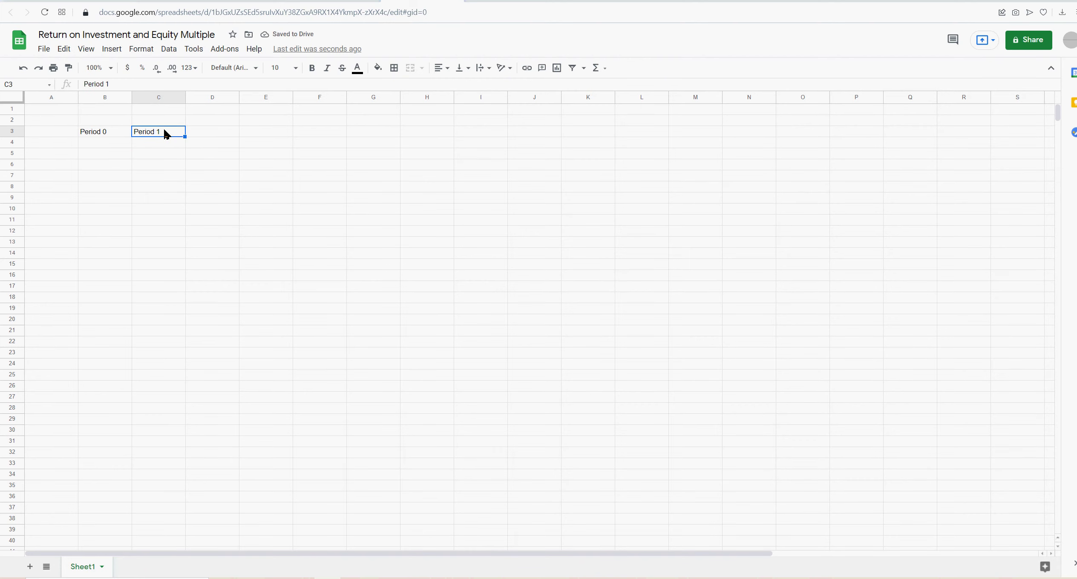
{"action": "left_click_drag", "start_coordinate": [166, 128], "coordinate": [125, 518]}
Check the filled period labels and return to Period 0 in B3.
{"action": "scroll", "coordinate": [191, 479], "scroll_direction": "up", "scroll_amount": 8}
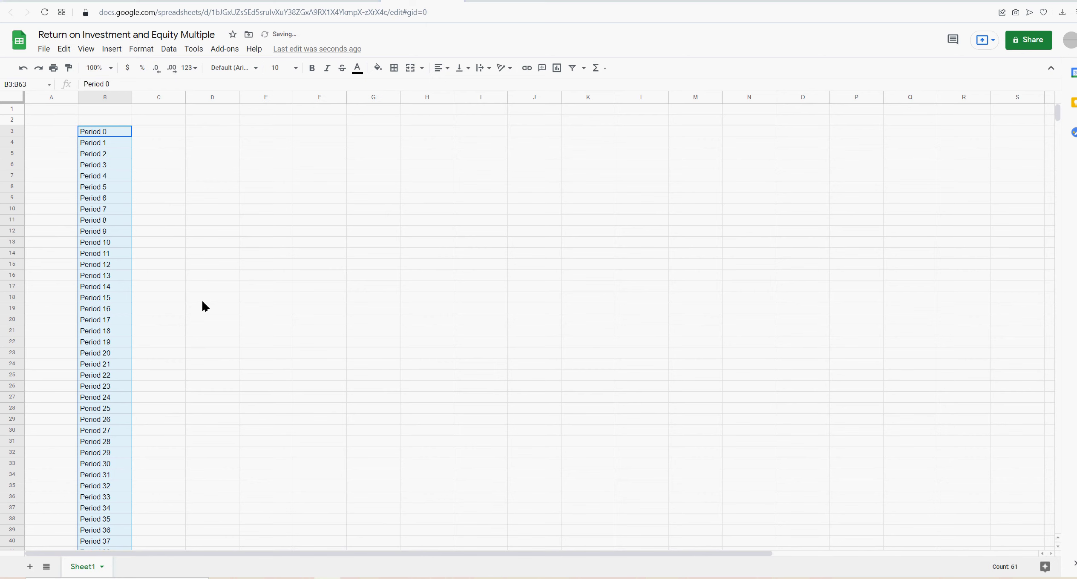
{"action": "left_click", "coordinate": [202, 203]}
{"action": "left_click_drag", "start_coordinate": [119, 132], "coordinate": [187, 199]}
{"action": "left_click", "coordinate": [258, 269]}
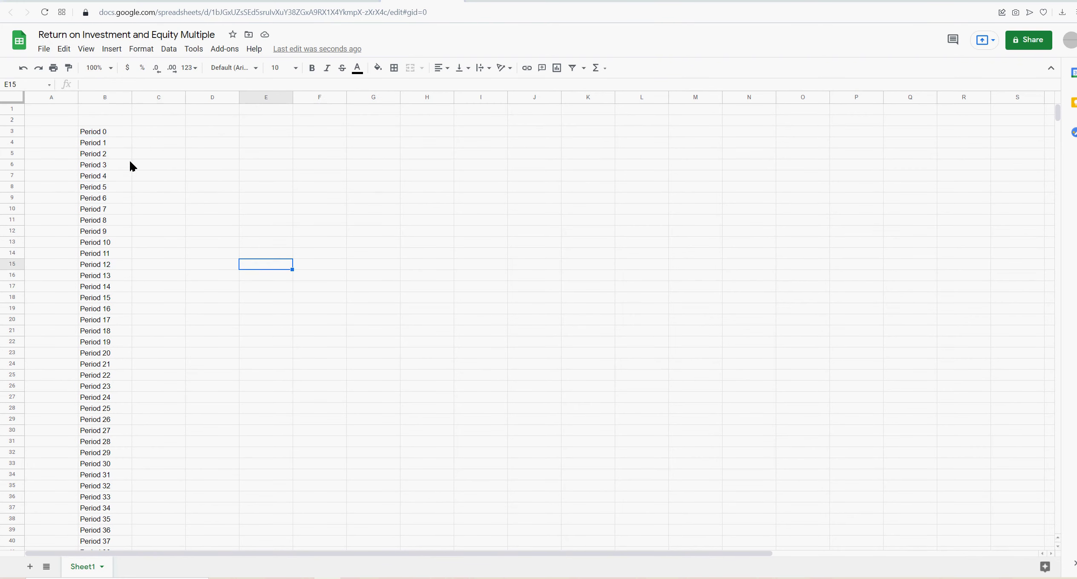
{"action": "left_click", "coordinate": [115, 135]}
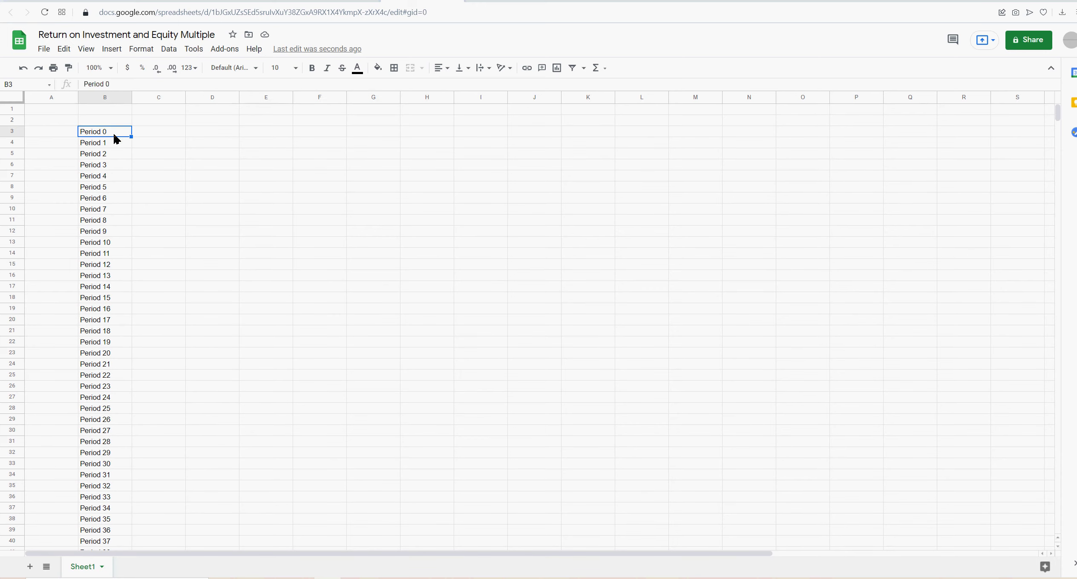
Enter a 'Cash Flows' header in cell C2.
{"action": "left_click", "coordinate": [155, 121]}
{"action": "type", "text": "Cash Flow Out"}
{"action": "key", "text": "Tab"}
{"action": "type", "text": "Cash FLows"}
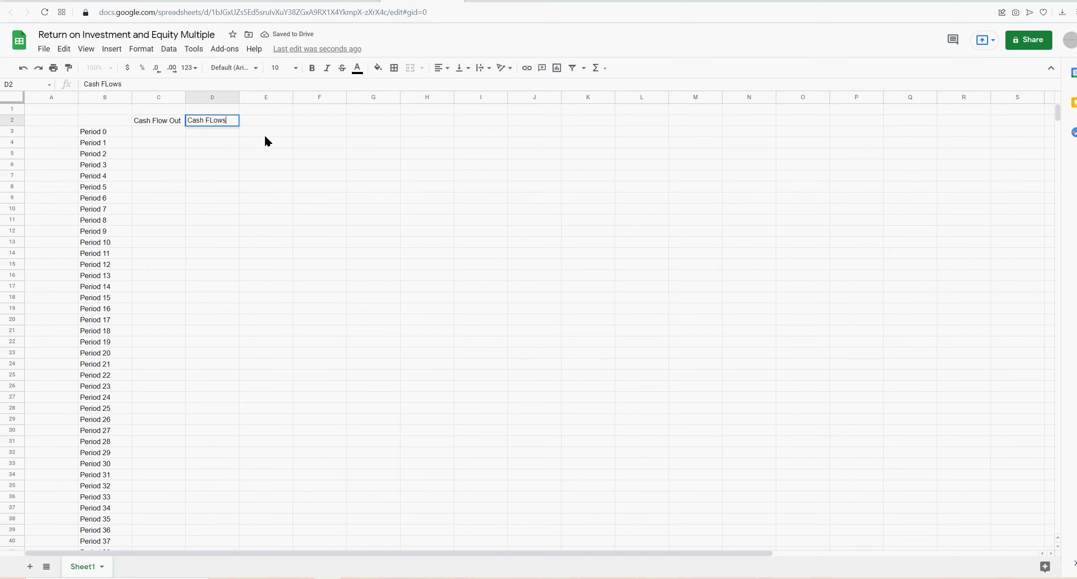
{"action": "key", "text": "BackSpace"}
{"action": "key", "text": "BackSpace"}
{"action": "key", "text": "BackSpace"}
{"action": "key", "text": "BackSpace"}
{"action": "key", "text": "BackSpace"}
{"action": "key", "text": "BackSpace"}
{"action": "key", "text": "BackSpace"}
{"action": "key", "text": "BackSpace"}
{"action": "key", "text": "BackSpace"}
{"action": "key", "text": "Return"}
{"action": "key", "text": "Up"}
{"action": "key", "text": "Left"}
{"action": "type", "text": "Cash FLo"}
{"action": "type", "text": "lows"}
{"action": "key", "text": "Return"}
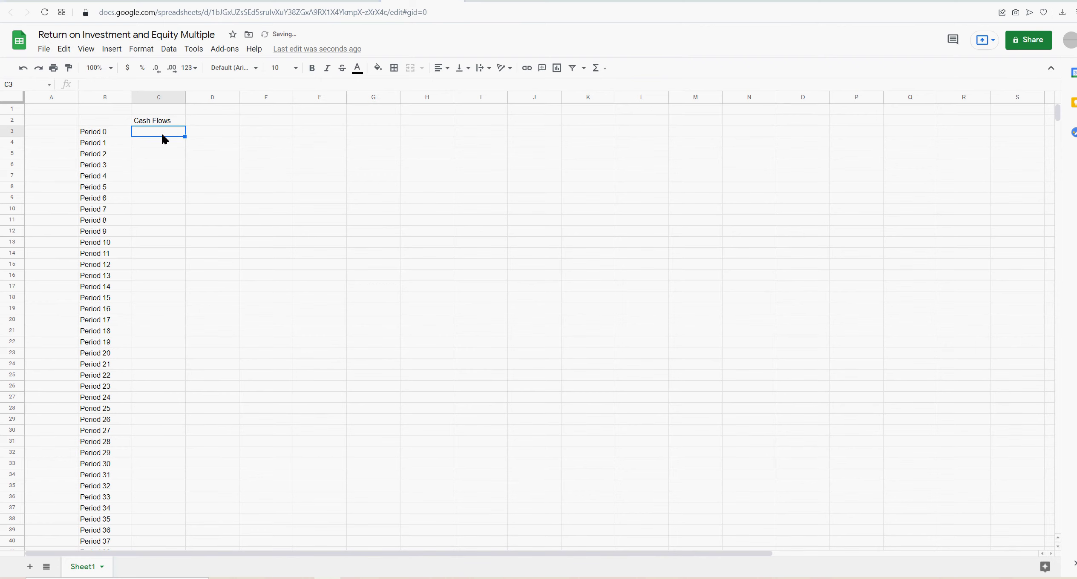
Give the input cells C3:C63 all borders and a pale yellow fill.
{"action": "left_click_drag", "start_coordinate": [162, 133], "coordinate": [166, 475]}
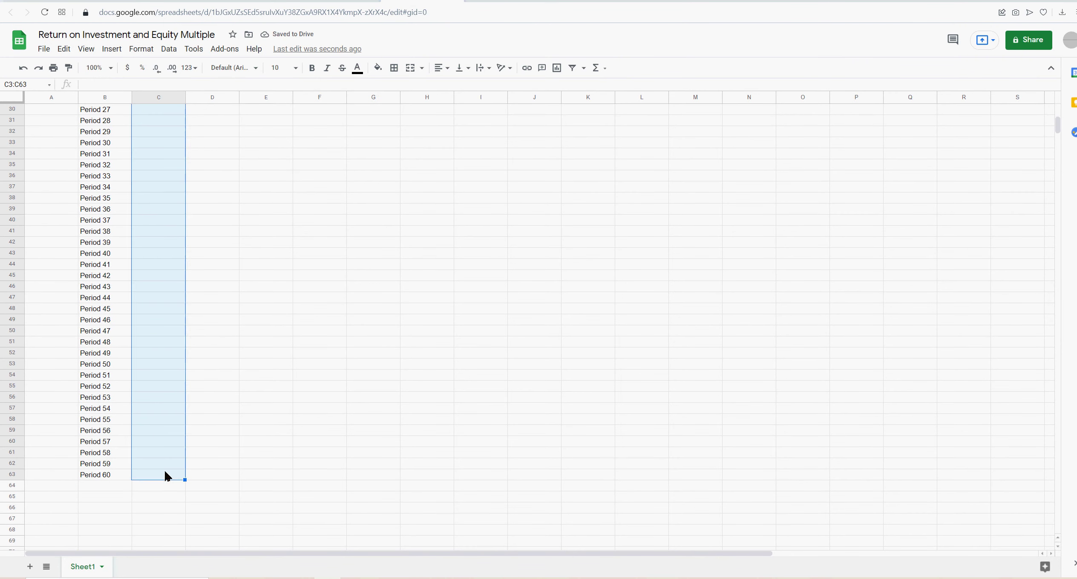
{"action": "left_click", "coordinate": [394, 67]}
{"action": "left_click", "coordinate": [397, 88]}
{"action": "left_click", "coordinate": [378, 68]}
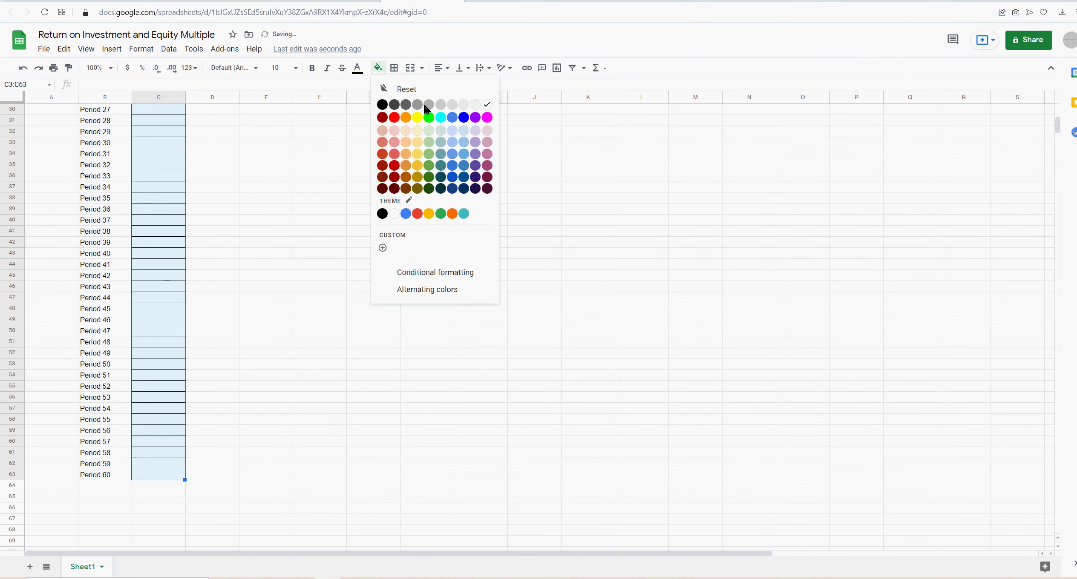
{"action": "left_click", "coordinate": [417, 131]}
{"action": "left_click", "coordinate": [379, 69]}
{"action": "left_click", "coordinate": [464, 117]}
{"action": "left_click", "coordinate": [378, 69]}
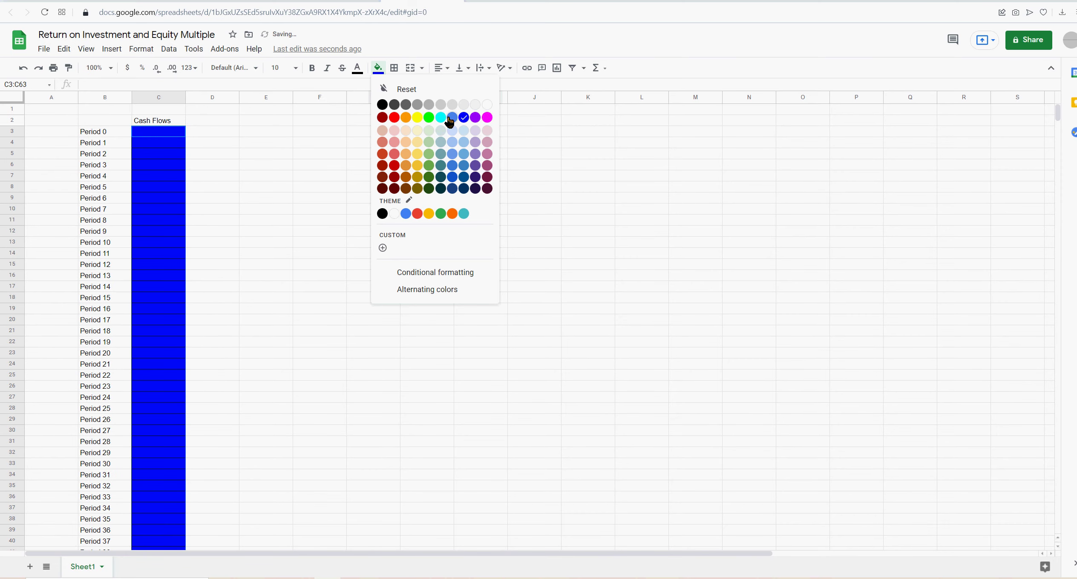
{"action": "left_click", "coordinate": [420, 133]}
{"action": "left_click", "coordinate": [357, 67]}
{"action": "left_click", "coordinate": [417, 121]}
Add the note 'edit cells in this shade only' in K3 with pale yellow fill and blue text.
{"action": "left_click", "coordinate": [584, 134]}
{"action": "type", "text": "edit cells i"}
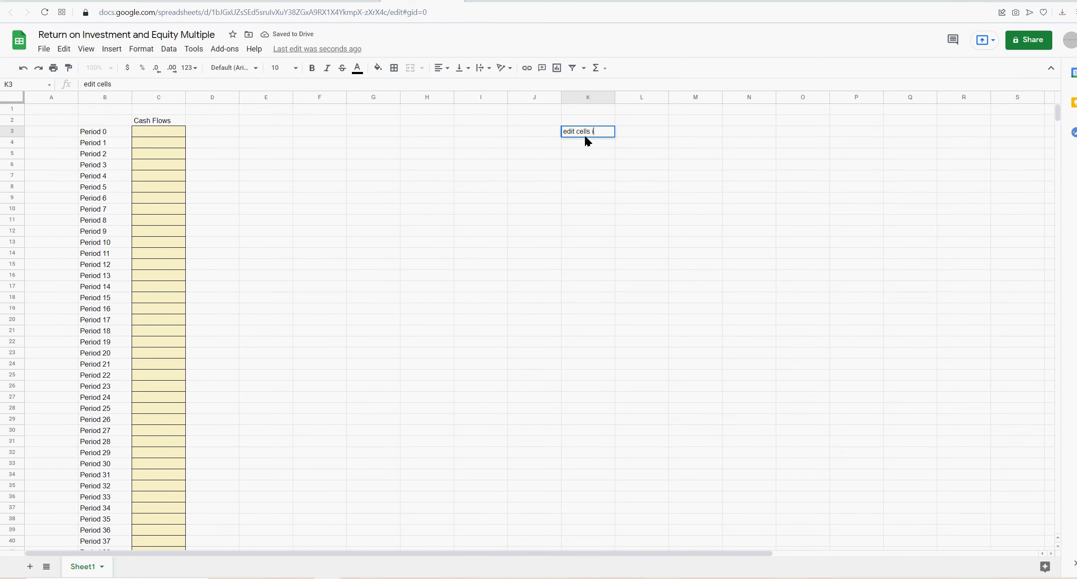
{"action": "type", "text": "n this shade only"}
{"action": "key", "text": "Return"}
{"action": "left_click_drag", "start_coordinate": [592, 133], "coordinate": [622, 134]}
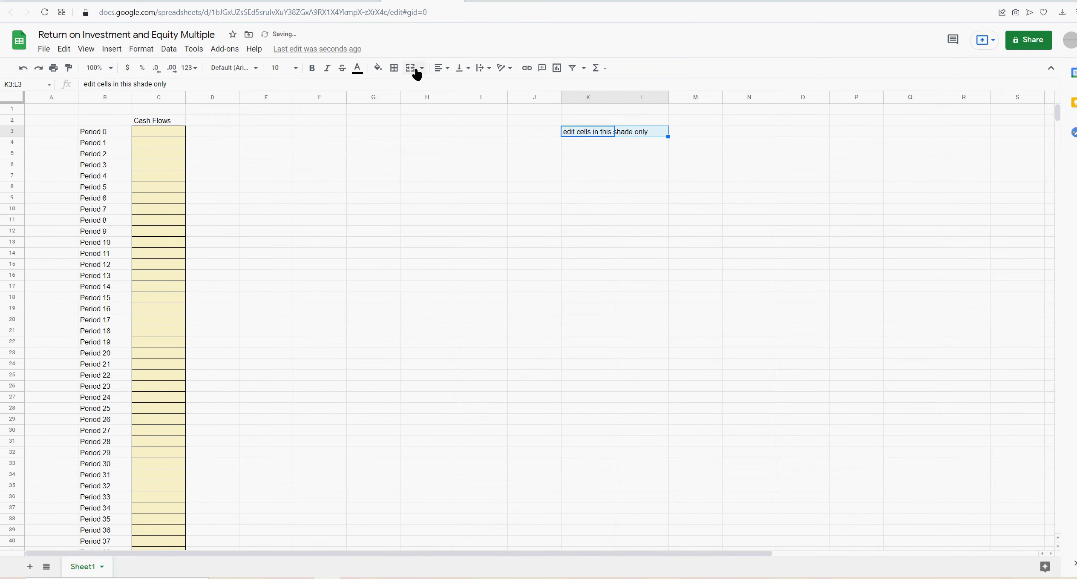
{"action": "left_click", "coordinate": [378, 69]}
{"action": "left_click", "coordinate": [417, 131]}
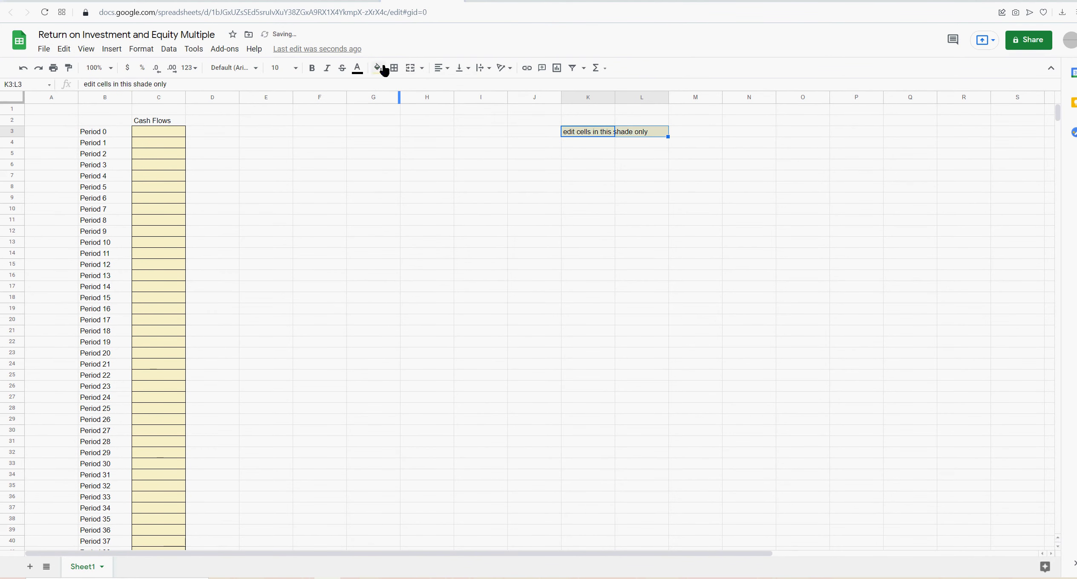
{"action": "left_click", "coordinate": [356, 69]}
{"action": "left_click", "coordinate": [442, 118]}
{"action": "left_click", "coordinate": [466, 211]}
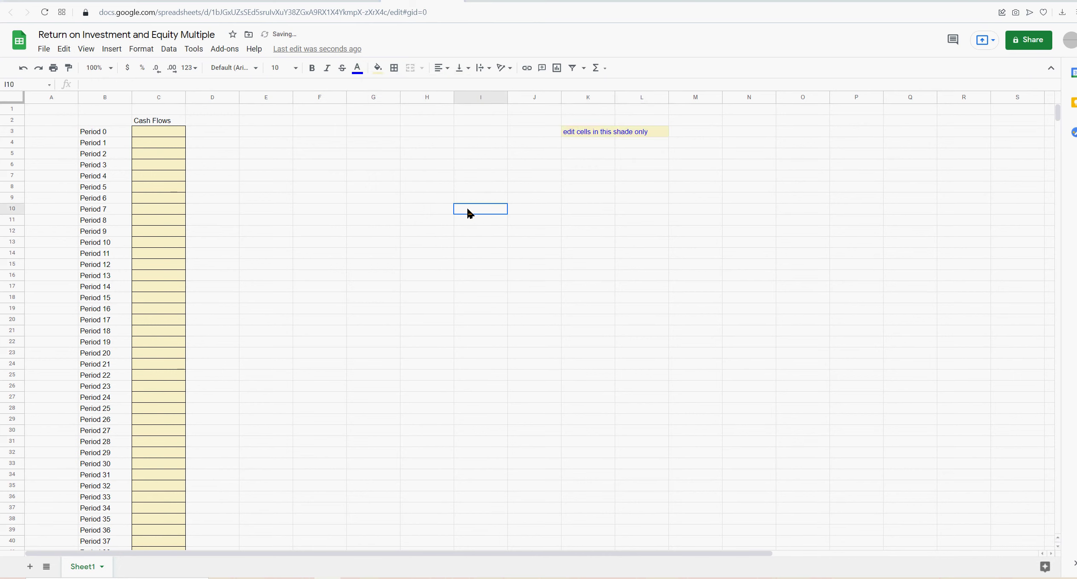
Change the header to 'Cash Flows (-/+)' and widen column C to fit.
{"action": "left_click", "coordinate": [171, 135]}
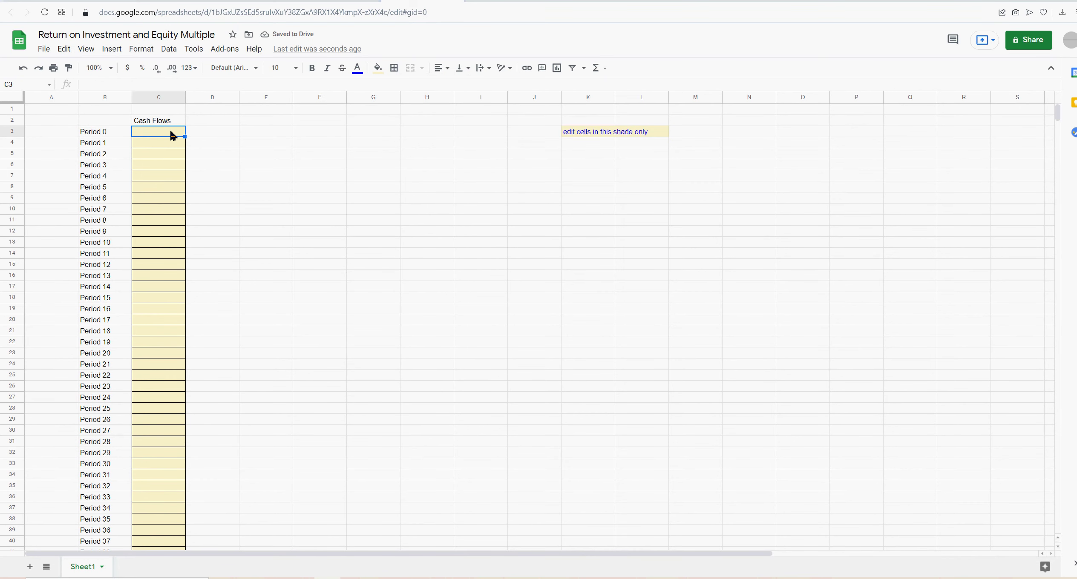
{"action": "key", "text": "Up"}
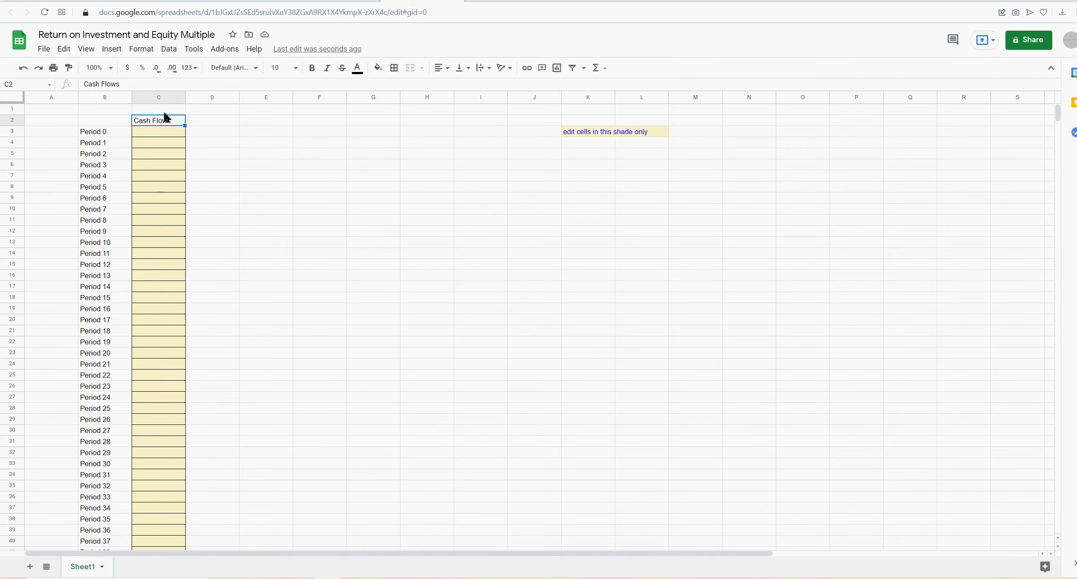
{"action": "left_click", "coordinate": [136, 85]}
{"action": "type", "text": "(-/+)"}
{"action": "key", "text": "Return"}
{"action": "left_click", "coordinate": [184, 100]}
{"action": "left_click", "coordinate": [231, 140]}
{"action": "left_click_drag", "start_coordinate": [186, 97], "coordinate": [196, 98]}
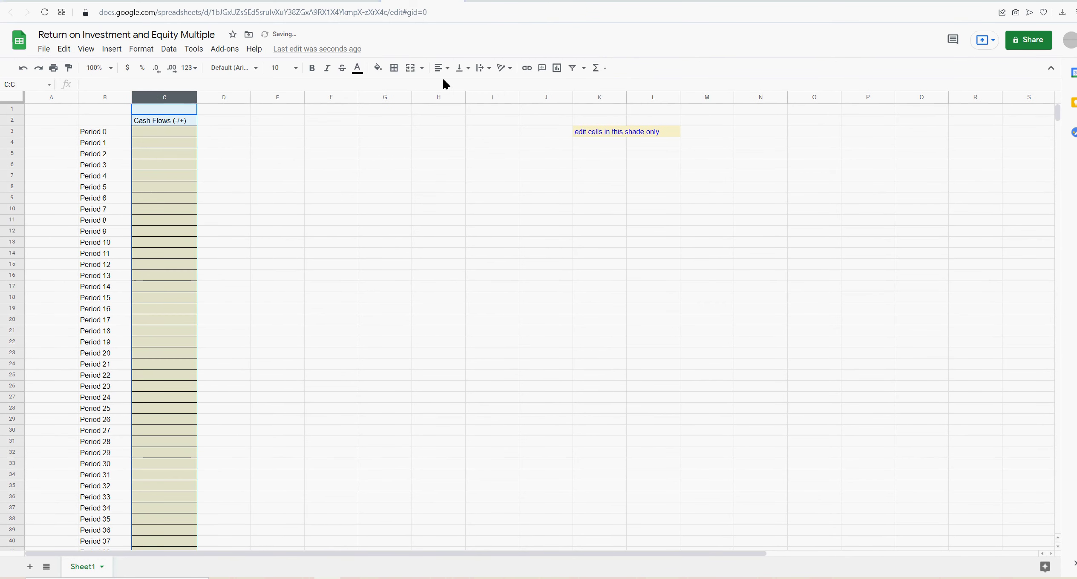
Enter -50000 in C3 and format column C as currency with no decimals.
{"action": "left_click", "coordinate": [176, 133]}
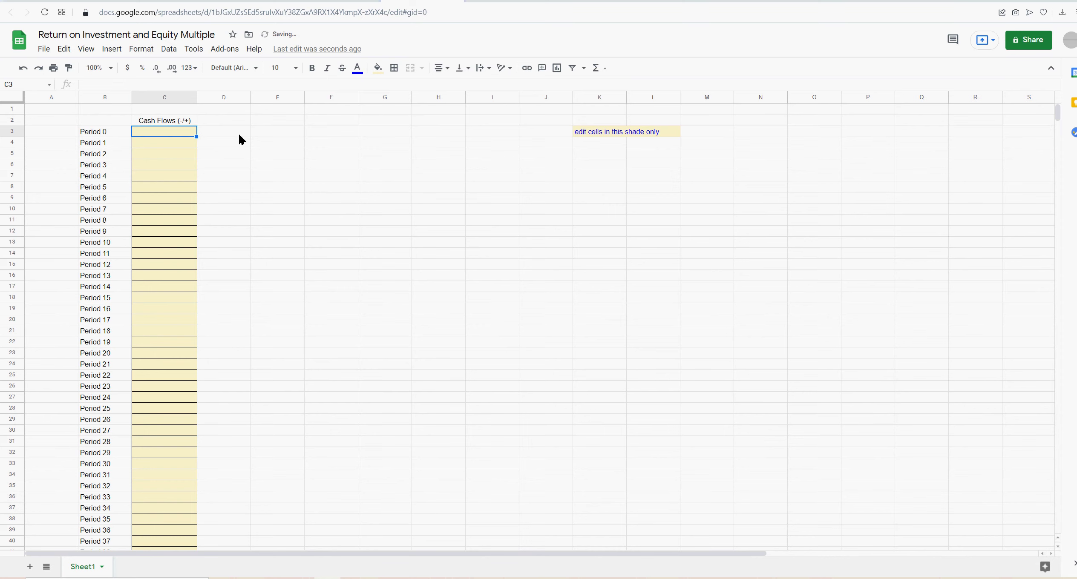
{"action": "type", "text": "-50000"}
{"action": "key", "text": "Return"}
{"action": "key", "text": "Up"}
{"action": "left_click", "coordinate": [144, 97]}
{"action": "left_click", "coordinate": [126, 68]}
{"action": "left_click", "coordinate": [156, 69]}
{"action": "left_click", "coordinate": [156, 68]}
Enter cash flows 10,000, 20,000, 100,000, 50,000 and 1,000,000 in C4:C8.
{"action": "left_click", "coordinate": [179, 144]}
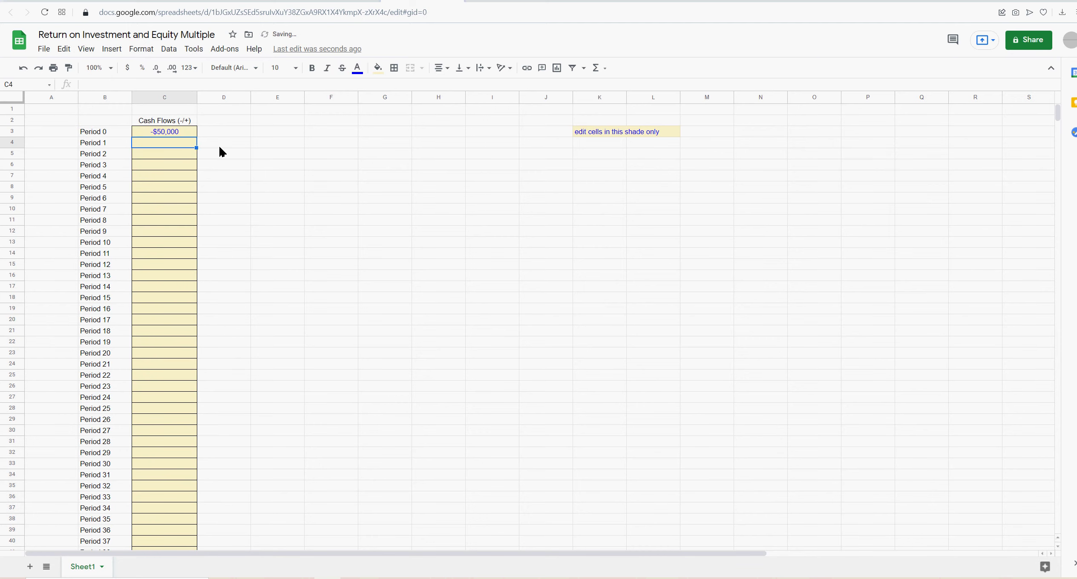
{"action": "type", "text": "10000"}
{"action": "key", "text": "Return"}
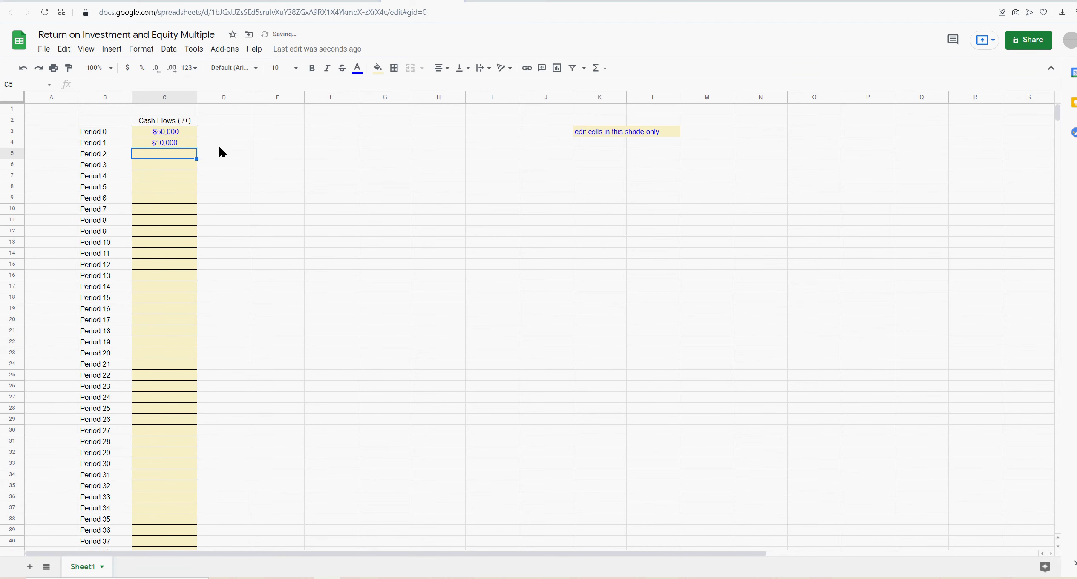
{"action": "type", "text": "20000"}
{"action": "key", "text": "Return"}
{"action": "type", "text": "100000"}
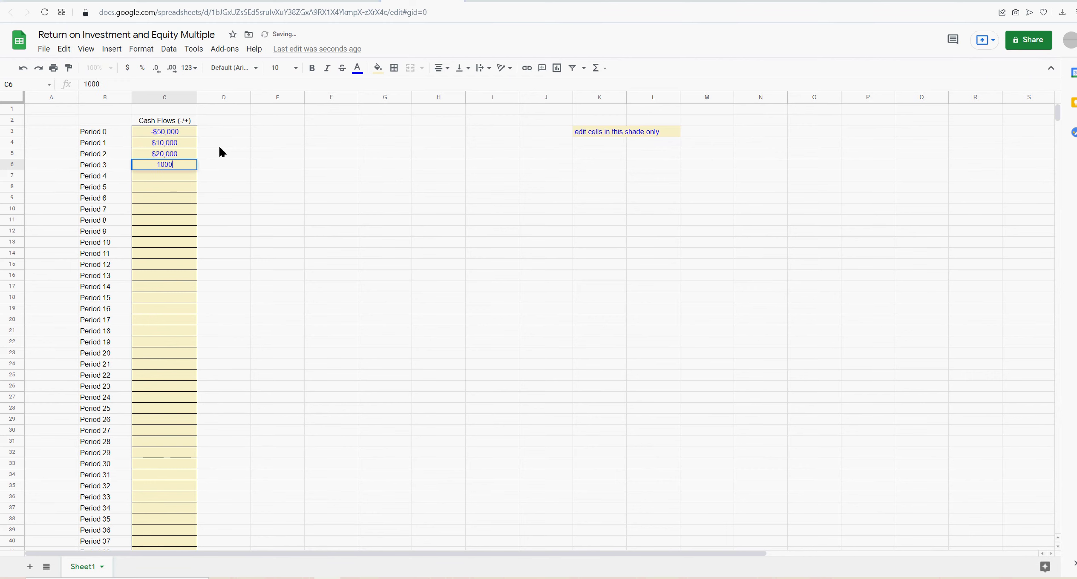
{"action": "key", "text": "Return"}
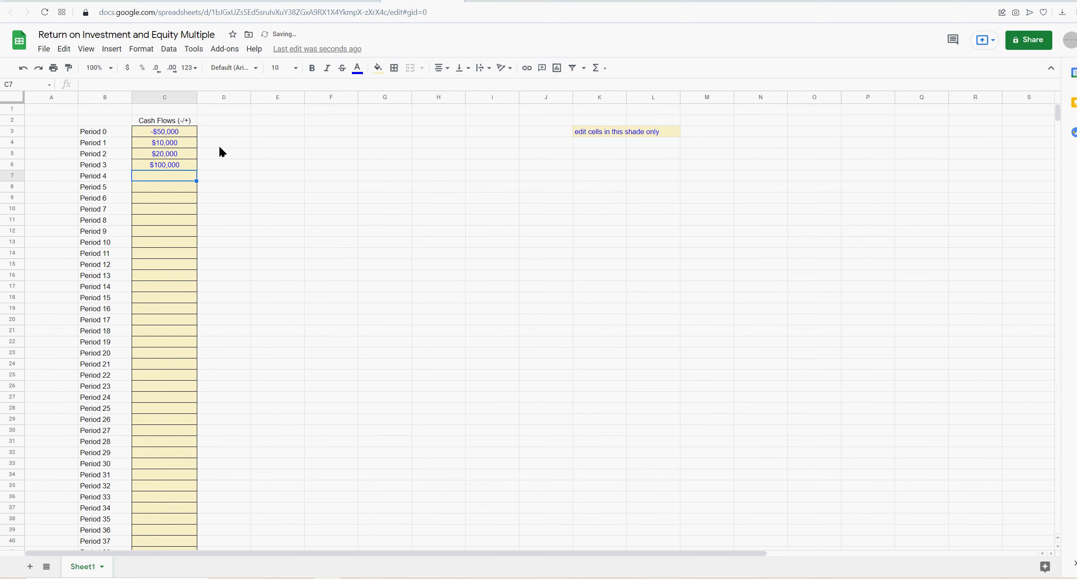
{"action": "type", "text": "50000"}
{"action": "key", "text": "Return"}
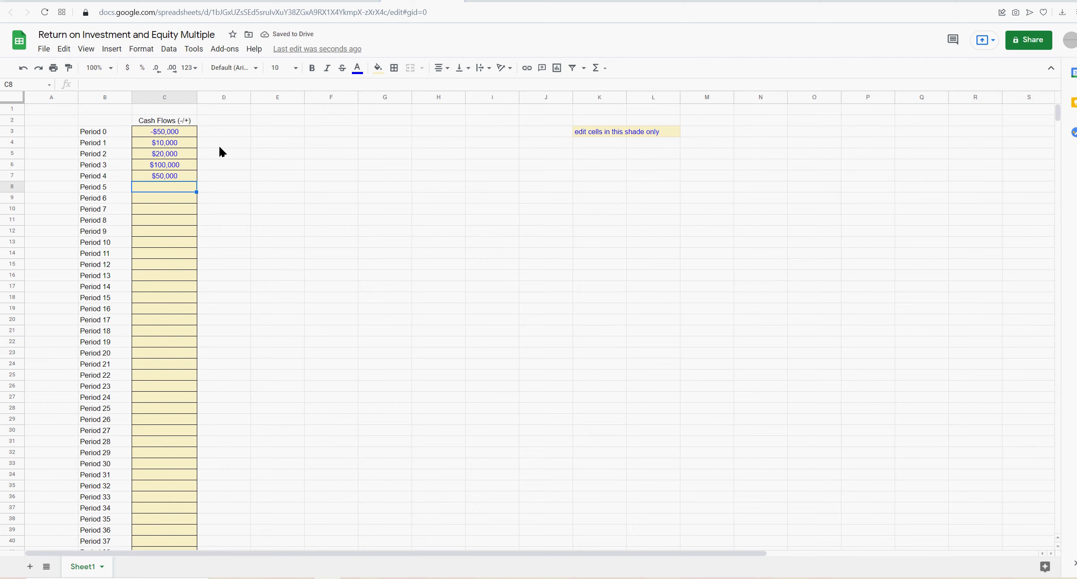
{"action": "type", "text": "10000000"}
{"action": "key", "text": "Return"}
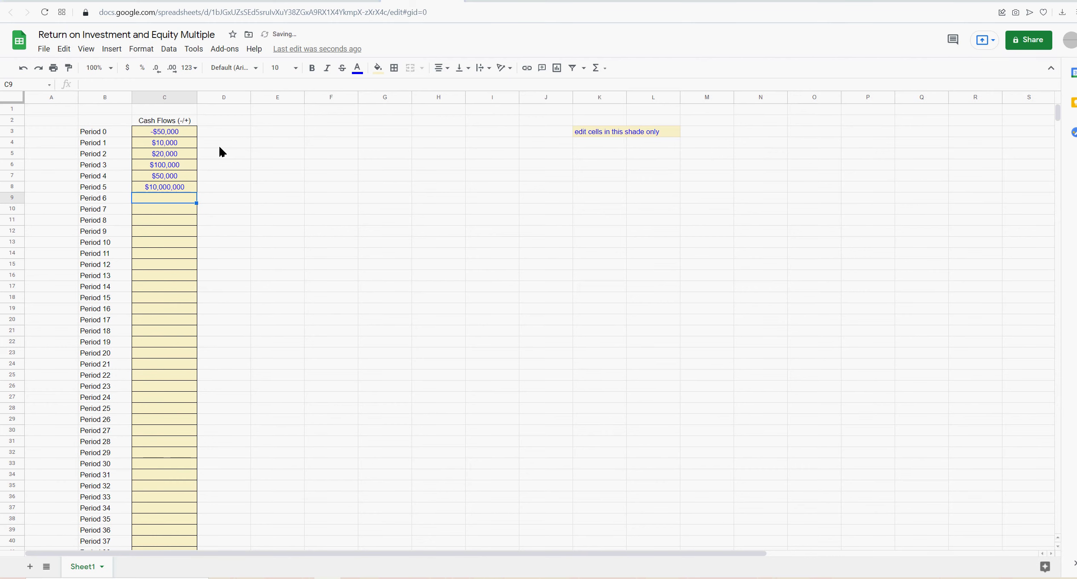
{"action": "key", "text": "Up"}
{"action": "type", "text": "1,000,"}
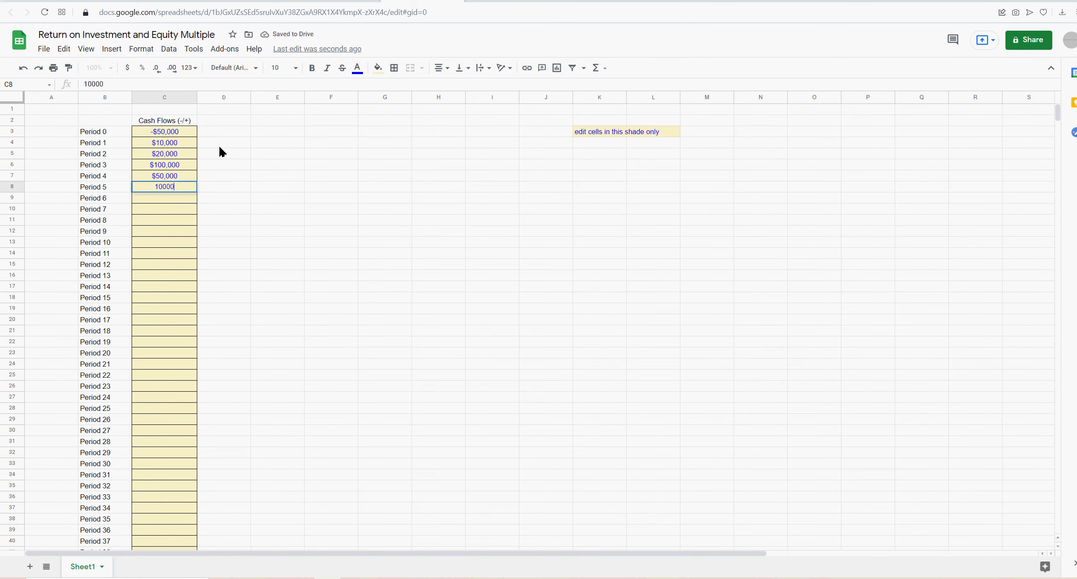
{"action": "type", "text": "000"}
{"action": "key", "text": "Return"}
{"action": "key", "text": "Up"}
{"action": "key", "text": "Up"}
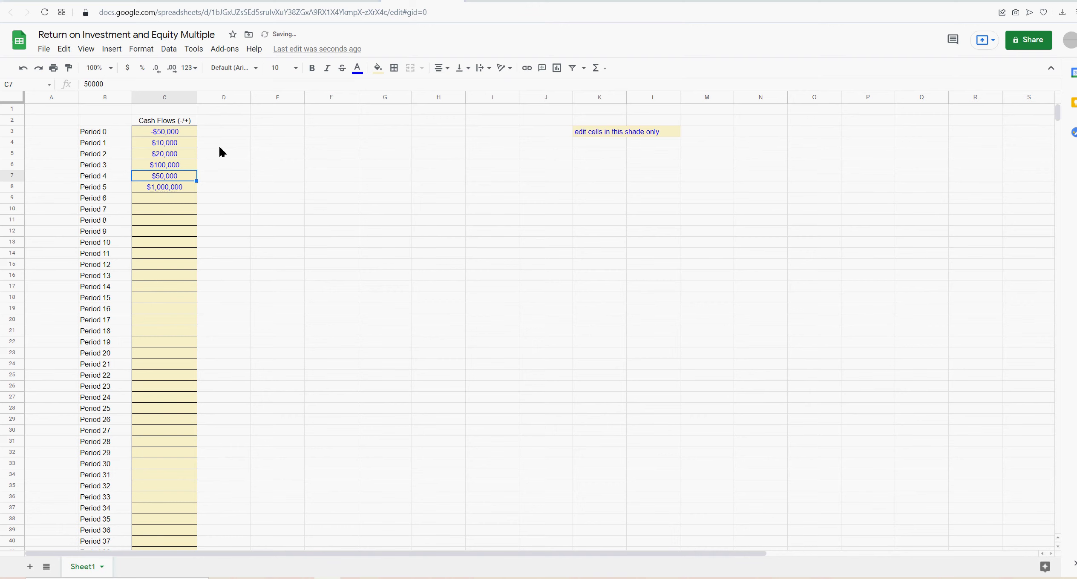
Switch column C to Financial format with no decimal places.
{"action": "left_click", "coordinate": [169, 97]}
{"action": "left_click", "coordinate": [141, 49]}
{"action": "mouse_move", "coordinate": [173, 93]}
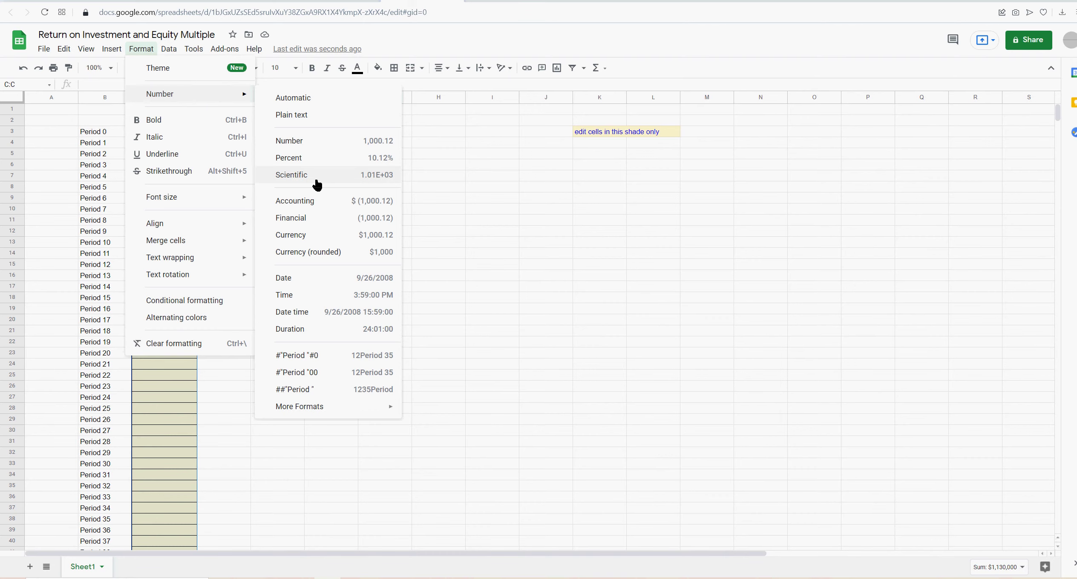
{"action": "left_click", "coordinate": [357, 218]}
{"action": "left_click", "coordinate": [157, 68]}
{"action": "left_click", "coordinate": [158, 68]}
{"action": "left_click", "coordinate": [353, 229]}
{"action": "left_click", "coordinate": [177, 135]}
{"action": "left_click", "coordinate": [180, 123]}
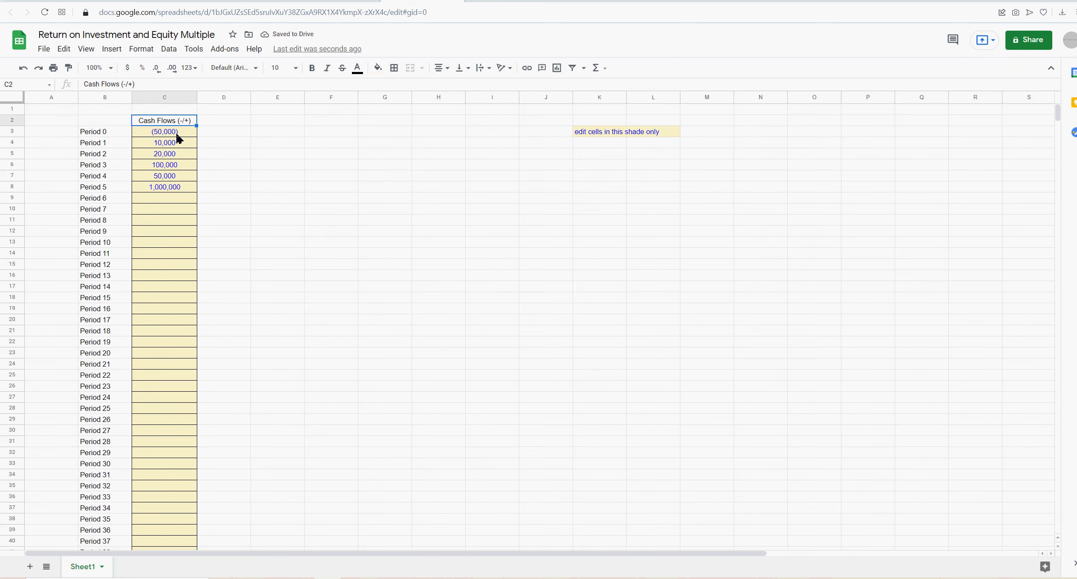
{"action": "left_click", "coordinate": [177, 135]}
{"action": "left_click_drag", "start_coordinate": [174, 143], "coordinate": [170, 189]}
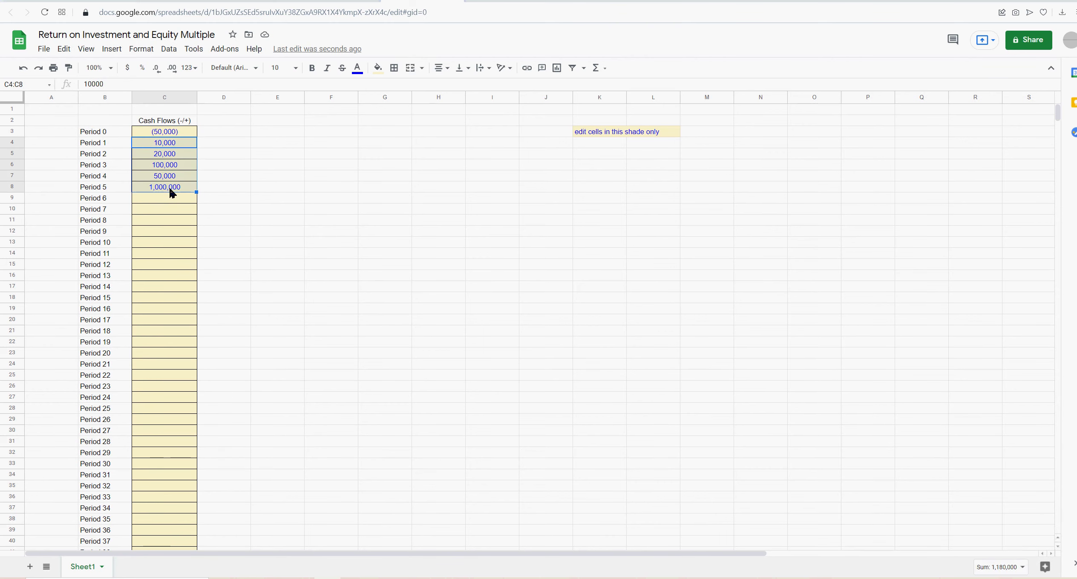
Label E3 'Total Investment' and enter a SUMIFS of negative cash flows in F3.
{"action": "left_click", "coordinate": [286, 133]}
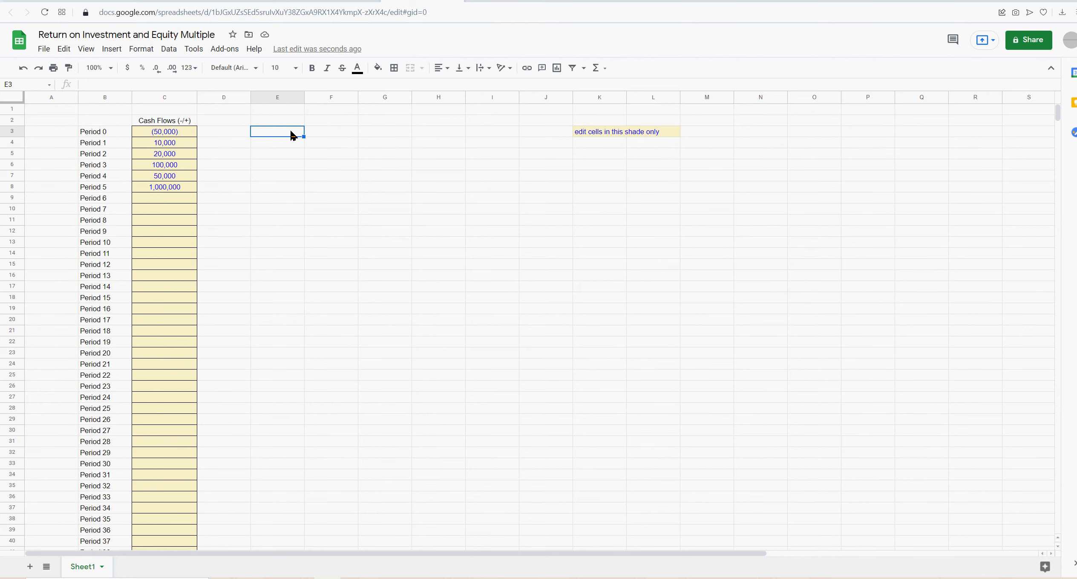
{"action": "type", "text": "Total Investment"}
{"action": "key", "text": "Return"}
{"action": "key", "text": "Up"}
{"action": "key", "text": "Right"}
{"action": "type", "text": "=sumifs("}
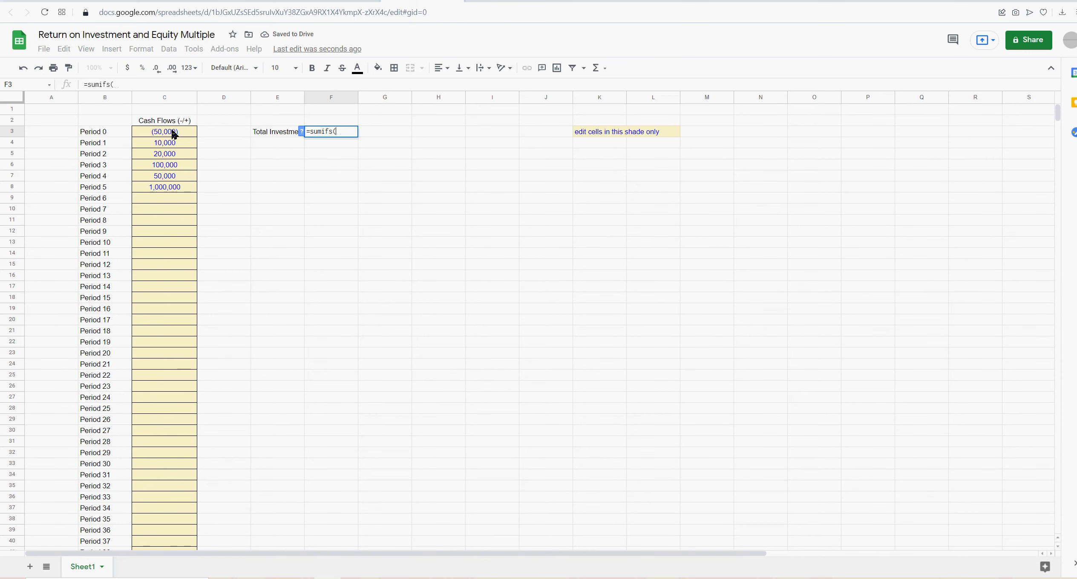
{"action": "mouse_move", "coordinate": [172, 132]}
{"action": "left_mouse_down"}
{"action": "mouse_move", "coordinate": [171, 547]}
{"action": "mouse_move", "coordinate": [190, 298]}
{"action": "mouse_move", "coordinate": [168, 107]}
{"action": "mouse_move", "coordinate": [175, 176]}
{"action": "mouse_move", "coordinate": [171, 136]}
{"action": "left_mouse_up"}
{"action": "type", "text": ","}
{"action": "type", "text": ",\""}
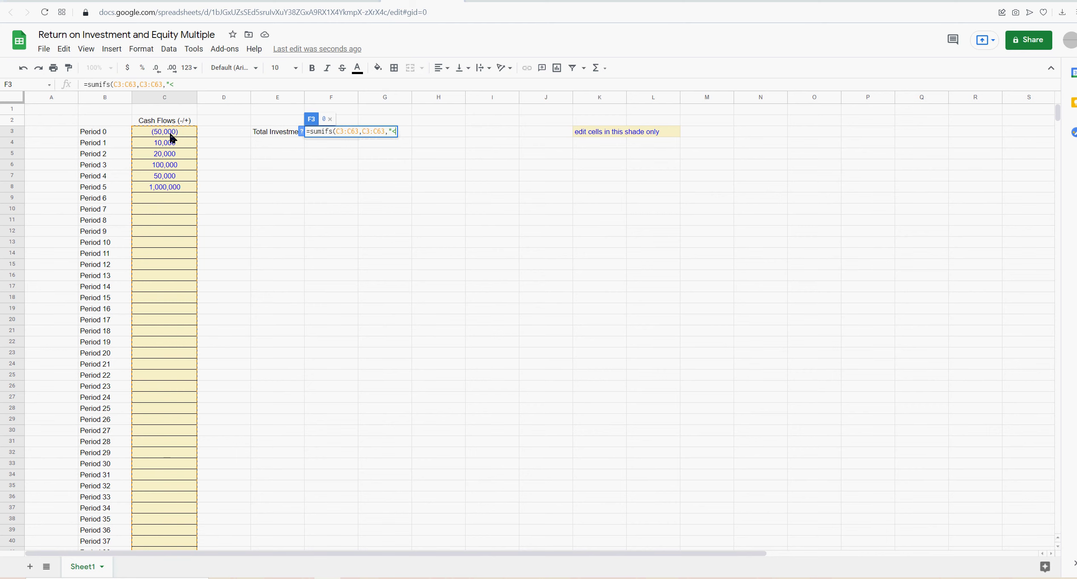
{"action": "type", "text": "<0\")"}
{"action": "key", "text": "Return"}
Format the F3 total as a number with no decimals, centred.
{"action": "left_click", "coordinate": [332, 132]}
{"action": "left_click", "coordinate": [141, 48]}
{"action": "mouse_move", "coordinate": [188, 95]}
{"action": "left_click", "coordinate": [286, 141]}
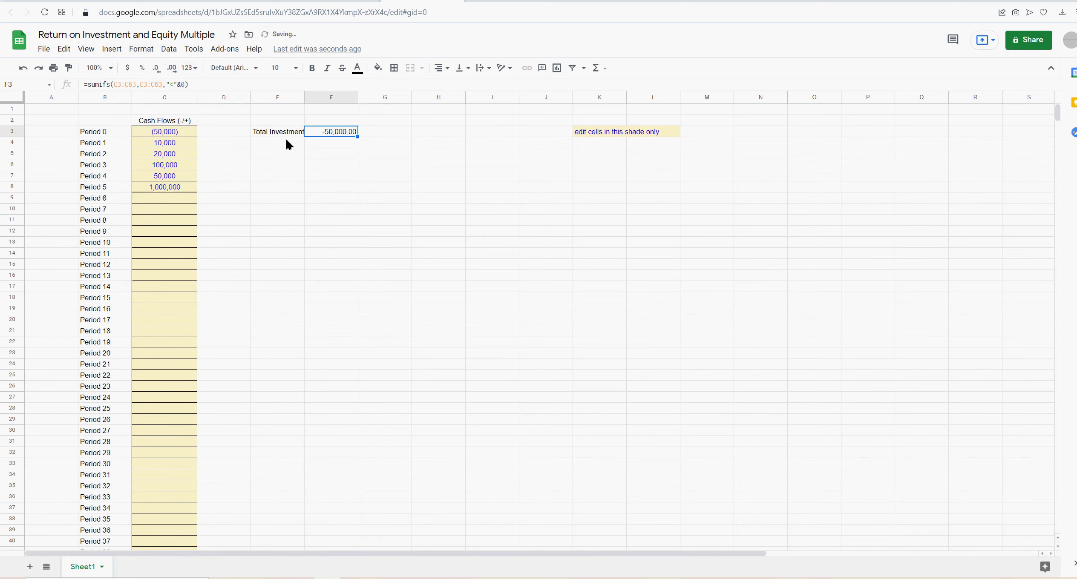
{"action": "left_click", "coordinate": [158, 69]}
{"action": "left_click", "coordinate": [158, 70]}
{"action": "left_click", "coordinate": [440, 68]}
{"action": "left_click", "coordinate": [452, 85]}
Change the Period 1 cash flow in C4 to -10000.
{"action": "left_click", "coordinate": [178, 146]}
{"action": "type", "text": "-100000"}
{"action": "key", "text": "Return"}
{"action": "key", "text": "Up"}
{"action": "type", "text": "-10000"}
{"action": "key", "text": "Return"}
{"action": "key", "text": "Up"}
{"action": "key", "text": "Up"}
{"action": "key", "text": "Down"}
{"action": "key", "text": "Down"}
{"action": "key", "text": "Down"}
{"action": "key", "text": "Up"}
{"action": "key", "text": "Down"}
{"action": "key", "text": "Down"}
{"action": "key", "text": "Down"}
{"action": "key", "text": "Down"}
{"action": "key", "text": "Down"}
{"action": "key", "text": "Down"}
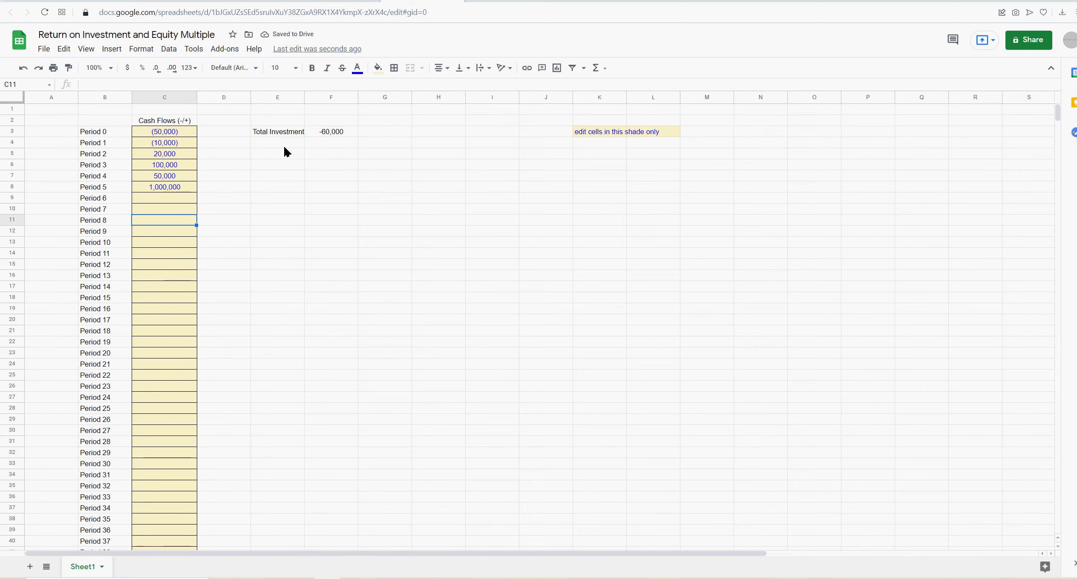
{"action": "key", "text": "Up"}
{"action": "key", "text": "Up"}
{"action": "key", "text": "Up"}
{"action": "key", "text": "Up"}
{"action": "key", "text": "Up"}
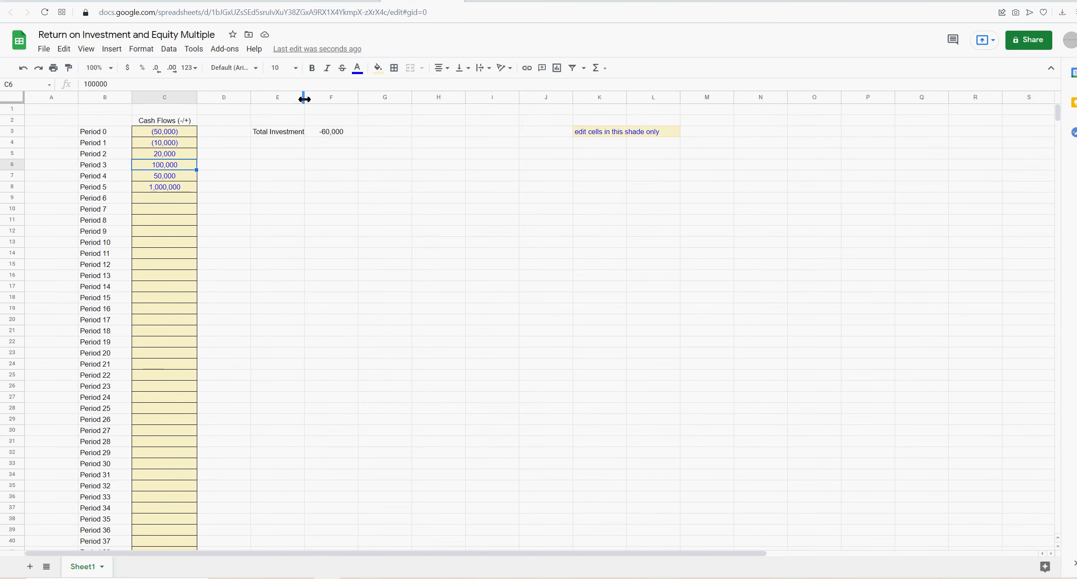
Widen column E and add a colon to the 'Total Investment:' label.
{"action": "left_click_drag", "start_coordinate": [305, 97], "coordinate": [310, 97]}
{"action": "left_click", "coordinate": [298, 134]}
{"action": "left_click", "coordinate": [157, 86]}
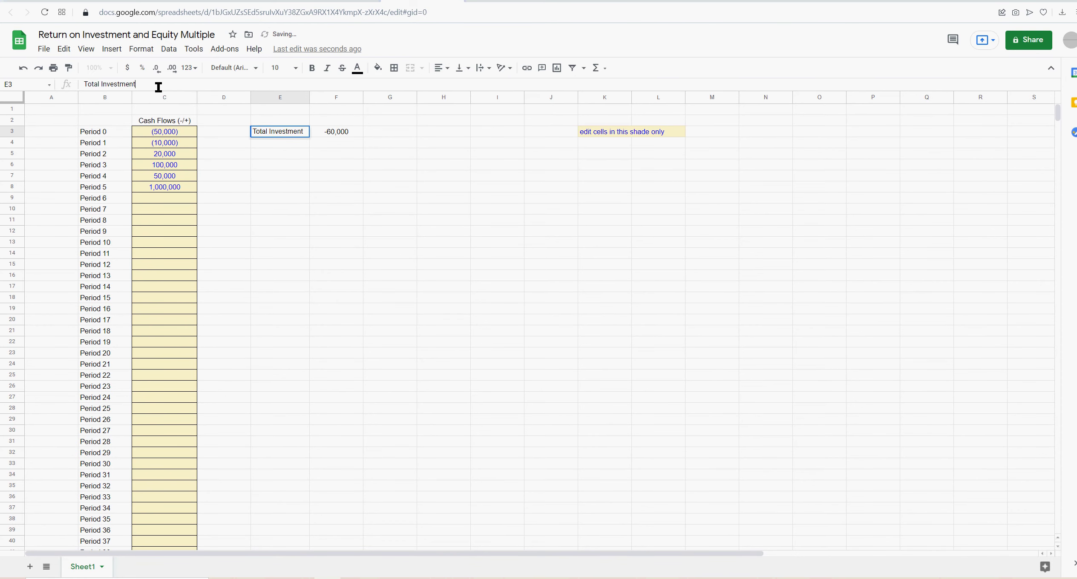
{"action": "type", "text": ":"}
{"action": "key", "text": "Return"}
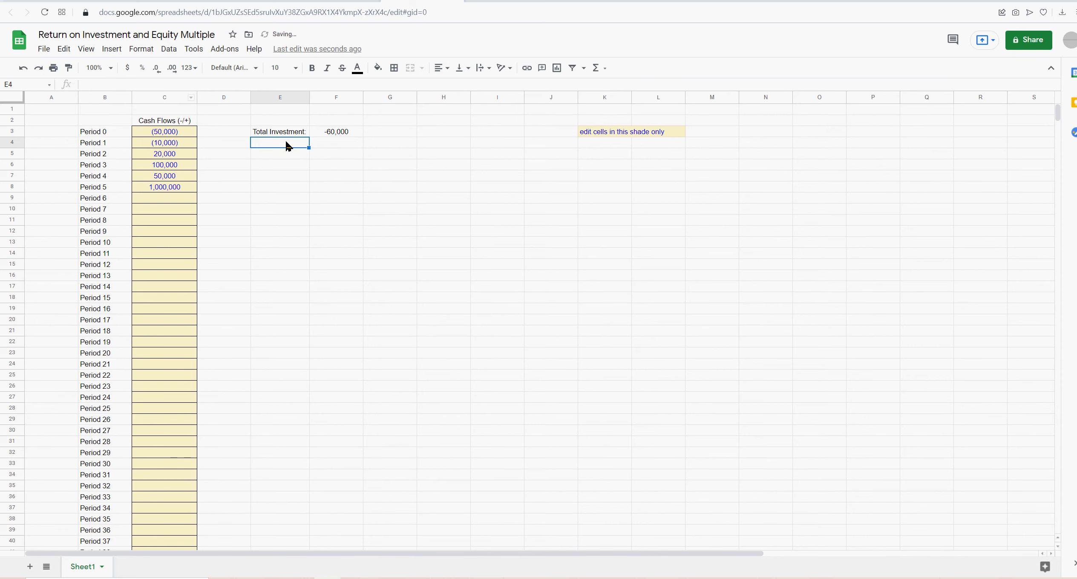
Enter the label 'Total Return:' in E4.
{"action": "type", "text": "Total Return:"}
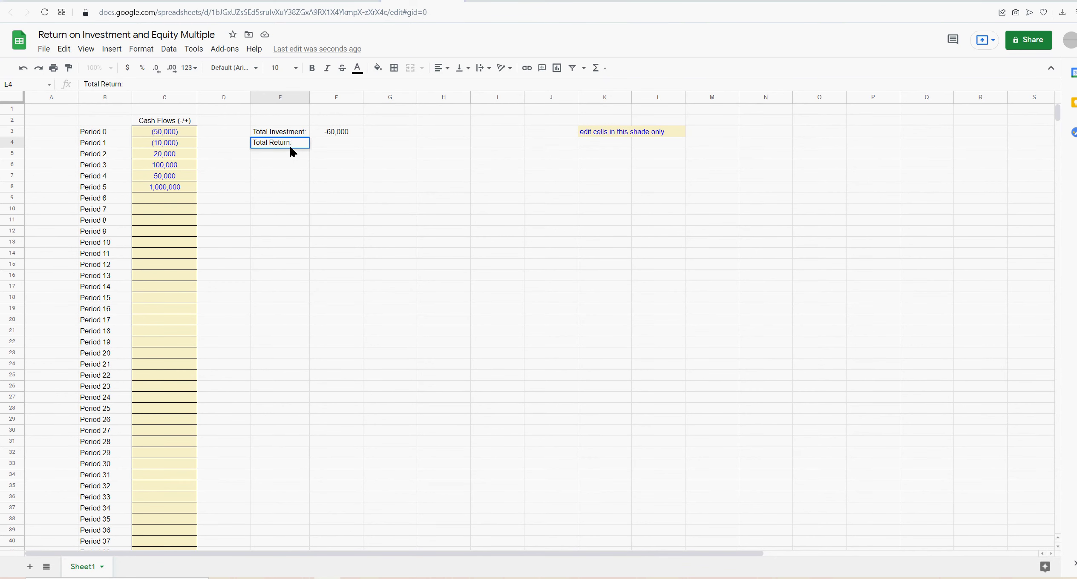
{"action": "key", "text": "Return"}
{"action": "key", "text": "Up"}
{"action": "key", "text": "Right"}
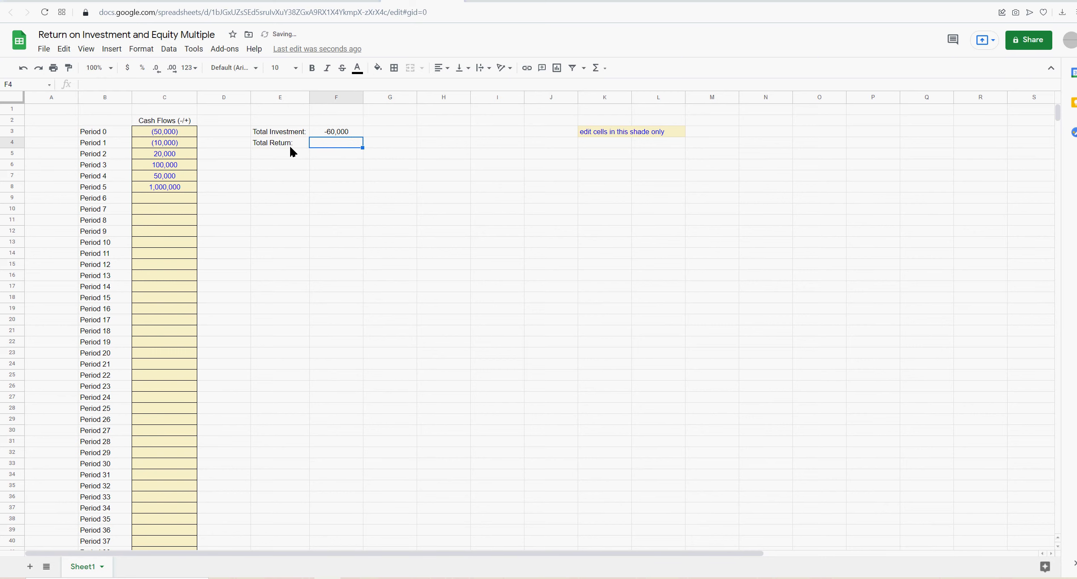
{"action": "type", "text": "="}
{"action": "key", "text": "BackSpace"}
{"action": "key", "text": "Return"}
Put the Total Investment SUMIFS formula in F4 with its criterion changed from '<' to '>'.
{"action": "left_click", "coordinate": [325, 134]}
{"action": "left_click_drag", "start_coordinate": [189, 84], "coordinate": [48, 107]}
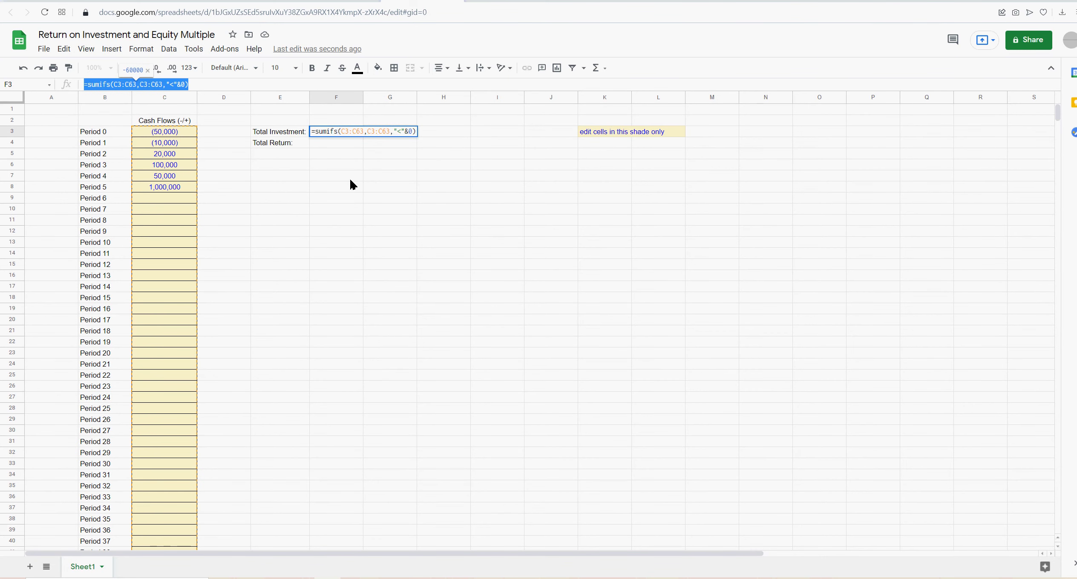
{"action": "key", "text": "ctrl+c"}
{"action": "key", "text": "Return"}
{"action": "left_click", "coordinate": [225, 86]}
{"action": "key", "text": "ctrl+v"}
{"action": "left_click", "coordinate": [174, 85]}
{"action": "key", "text": "BackSpace"}
{"action": "type", "text": ">"}
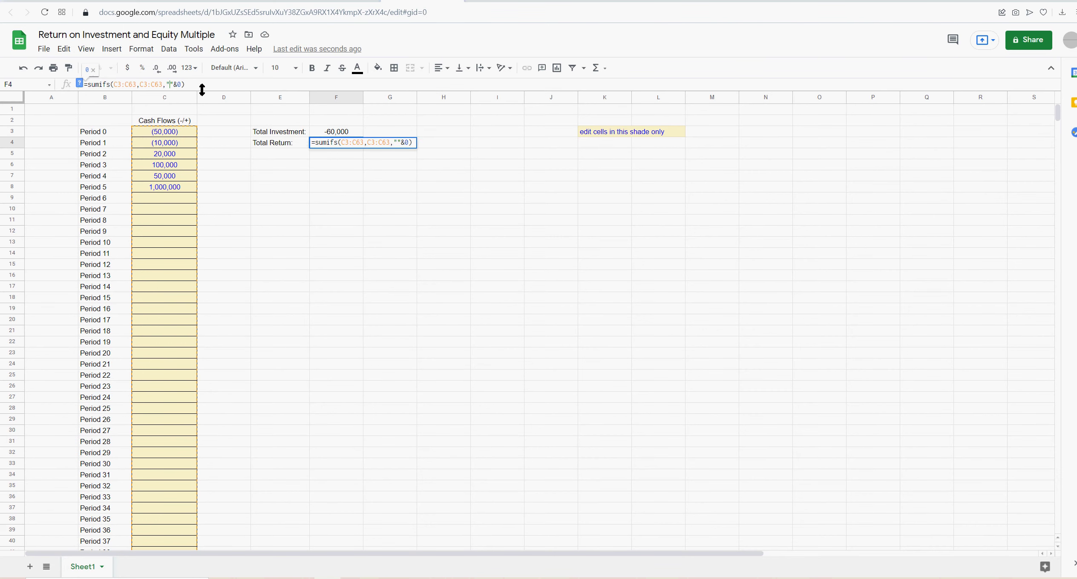
{"action": "key", "text": "Return"}
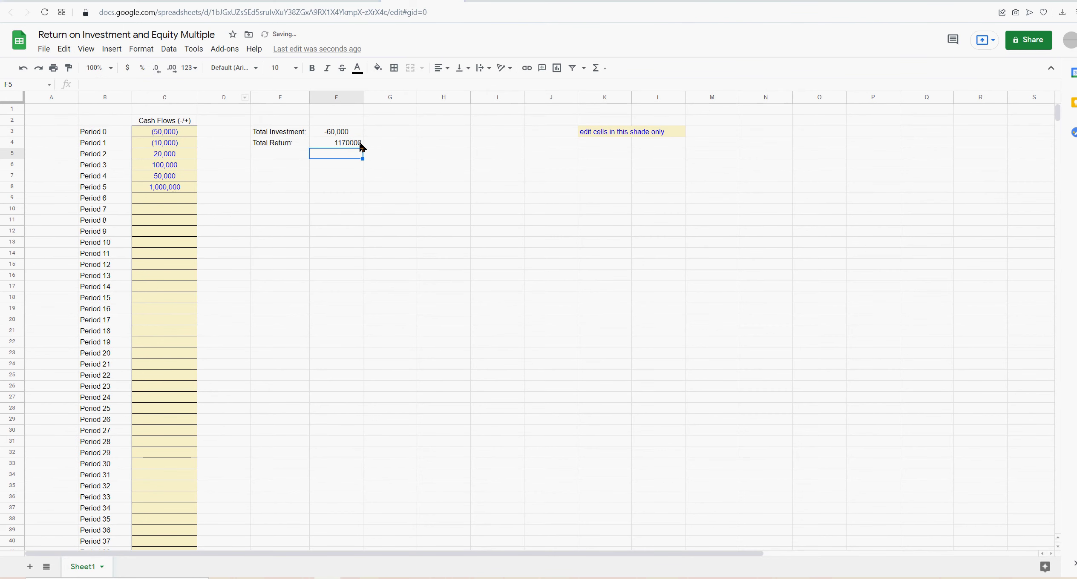
Try the plain Number format without decimals on the Total Return cell.
{"action": "left_click_drag", "start_coordinate": [342, 135], "coordinate": [344, 142]}
{"action": "left_click", "coordinate": [344, 146]}
{"action": "left_click", "coordinate": [141, 48]}
{"action": "mouse_move", "coordinate": [162, 94]}
{"action": "left_click", "coordinate": [294, 137]}
{"action": "double_click", "coordinate": [156, 70]}
Show Total Return in Financial format with no decimals as 1,170,000.
{"action": "left_click", "coordinate": [141, 49]}
{"action": "mouse_move", "coordinate": [226, 95]}
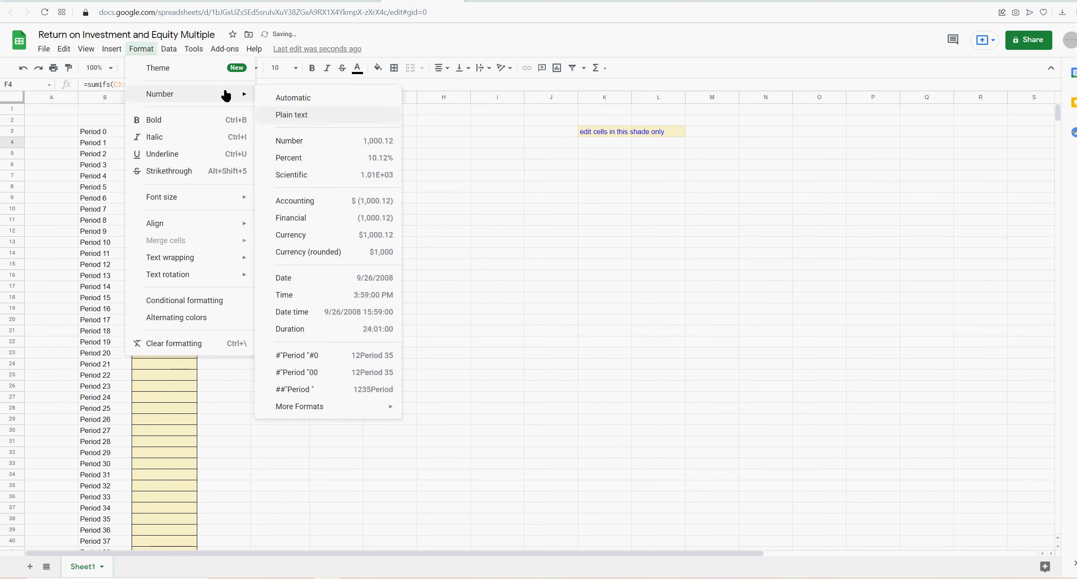
{"action": "left_click", "coordinate": [300, 235]}
{"action": "left_click", "coordinate": [157, 69]}
{"action": "left_click", "coordinate": [156, 69]}
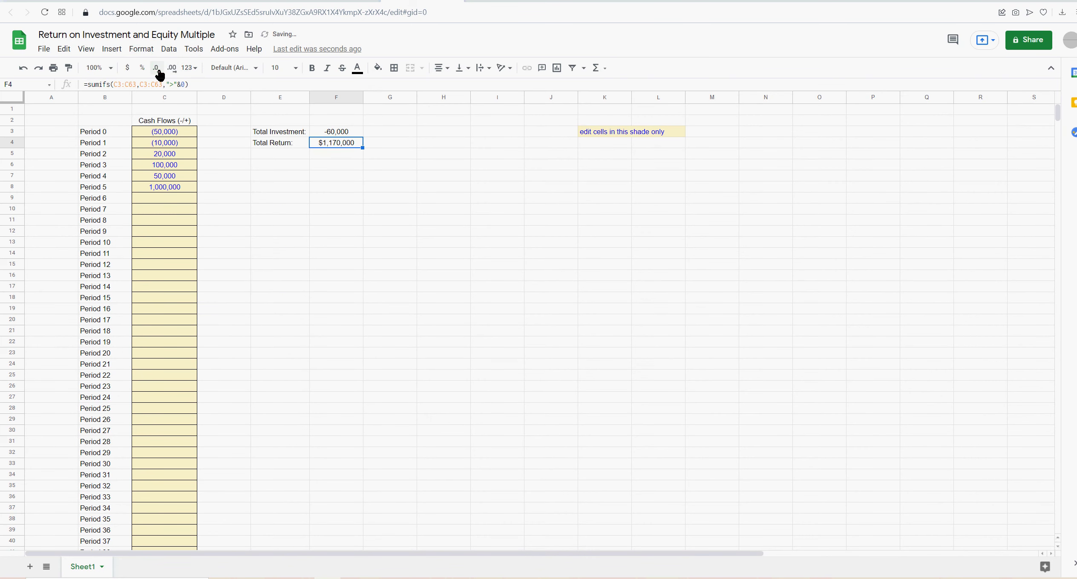
{"action": "left_click", "coordinate": [141, 48]}
{"action": "mouse_move", "coordinate": [230, 94]}
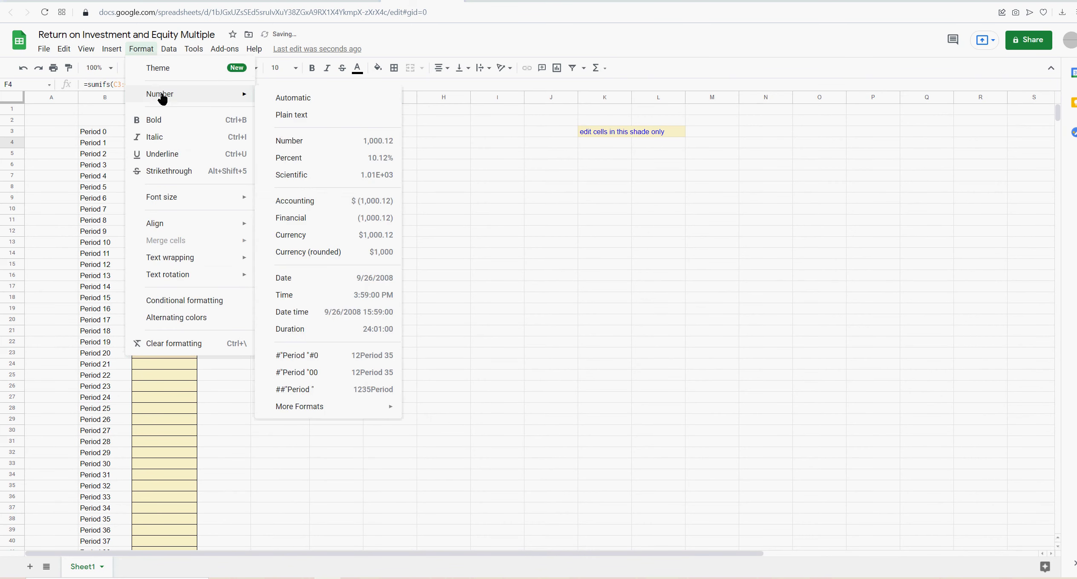
{"action": "left_click", "coordinate": [316, 222]}
{"action": "left_click", "coordinate": [156, 70]}
{"action": "left_click", "coordinate": [157, 69]}
Review the Total Investment and Total Return SUMIFS formulas.
{"action": "left_click", "coordinate": [452, 245]}
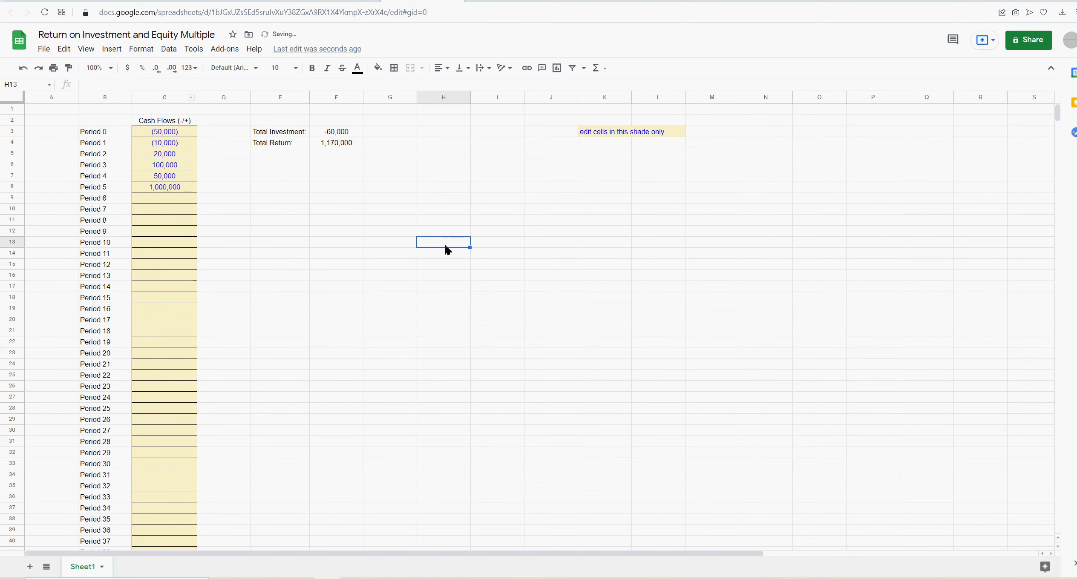
{"action": "left_click", "coordinate": [332, 145]}
{"action": "left_click", "coordinate": [340, 133]}
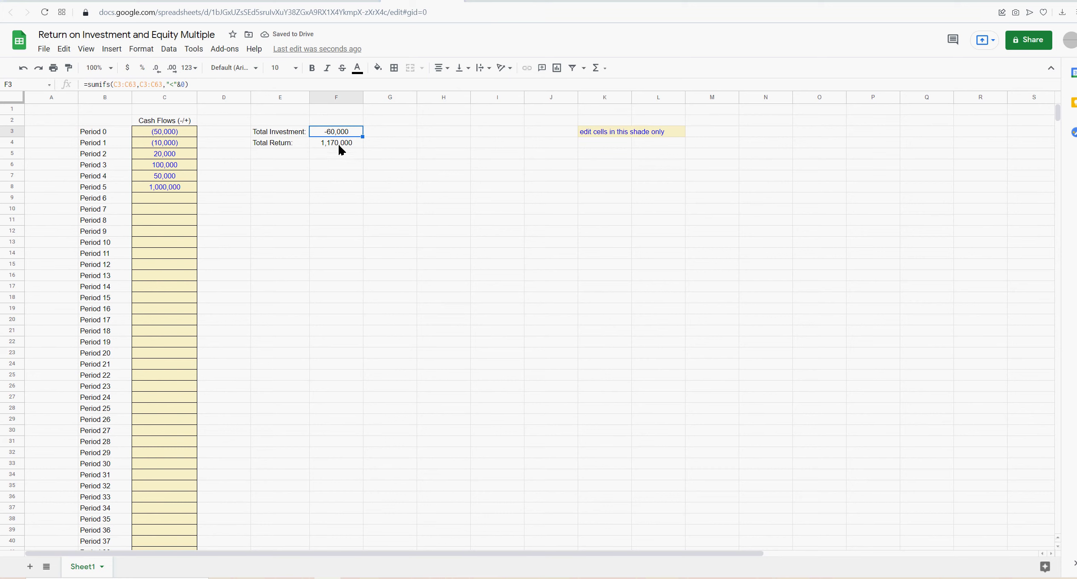
{"action": "left_click", "coordinate": [341, 147]}
{"action": "left_click", "coordinate": [278, 156]}
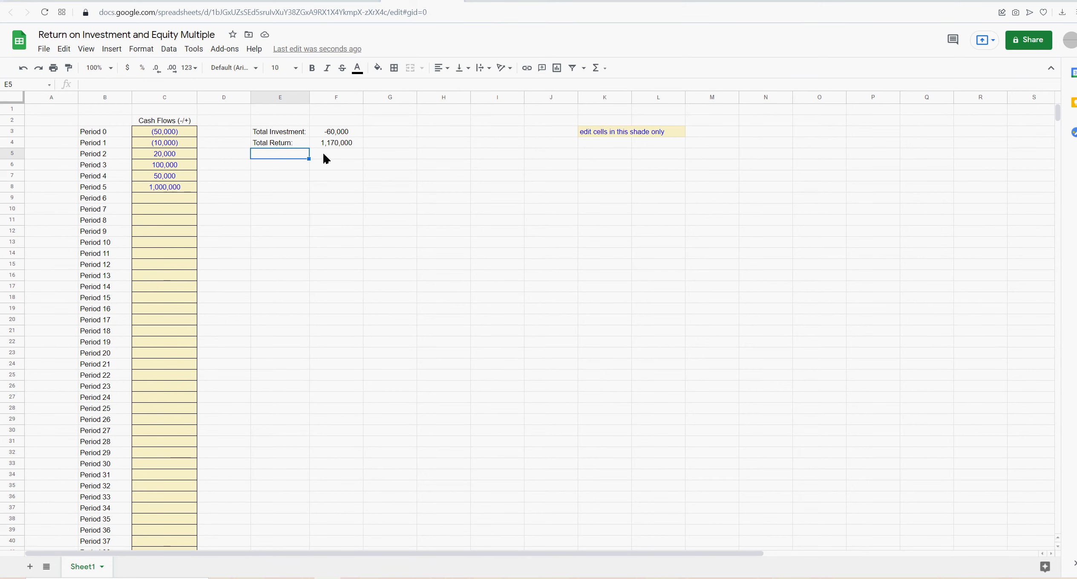
Enter the label 'ROI (%)' in E5.
{"action": "type", "text": "ROI (%"}
{"action": "key", "text": "BackSpace"}
{"action": "key", "text": "BackSpace"}
{"action": "type", "text": "(%)"}
{"action": "key", "text": "Return"}
Enter =(F4+F3)/-F3 in F5, giving an ROI of 18.5.
{"action": "left_click", "coordinate": [325, 156]}
{"action": "type", "text": "=("}
{"action": "left_click", "coordinate": [337, 144]}
{"action": "type", "text": "+"}
{"action": "left_click", "coordinate": [347, 130]}
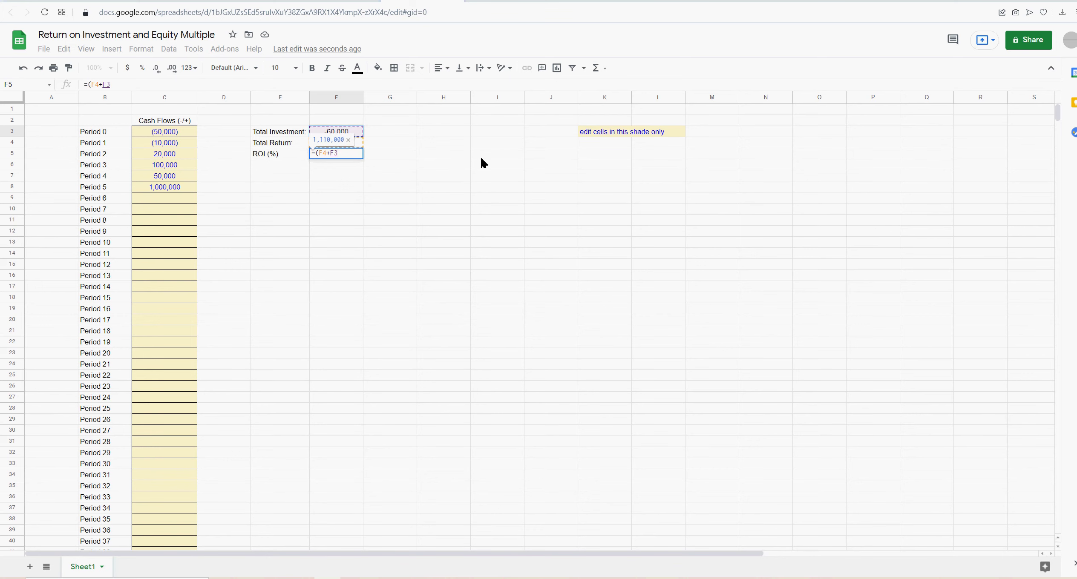
{"action": "type", "text": ")/"}
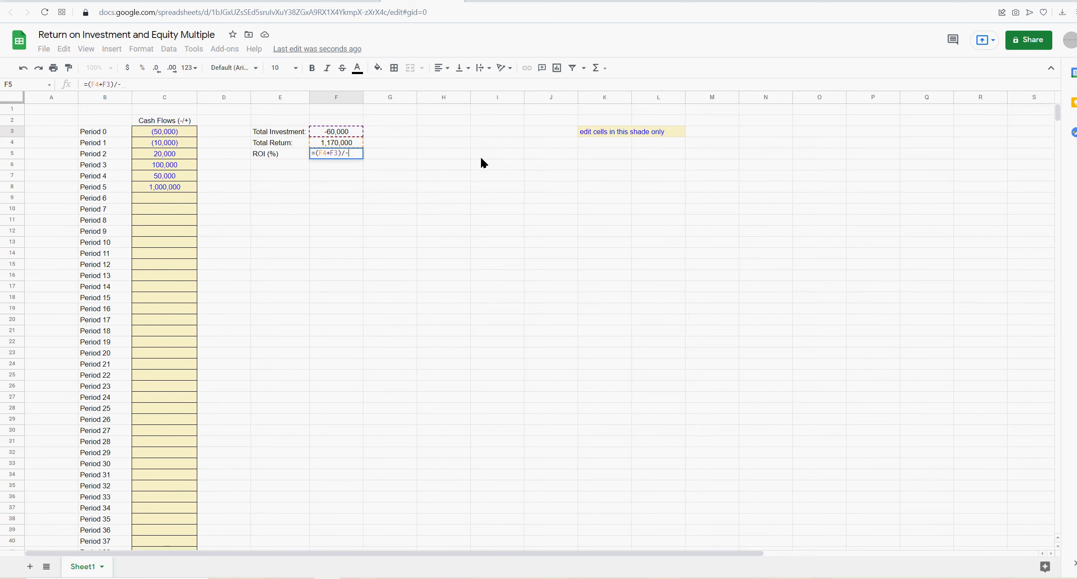
{"action": "type", "text": "-"}
{"action": "left_click", "coordinate": [339, 131]}
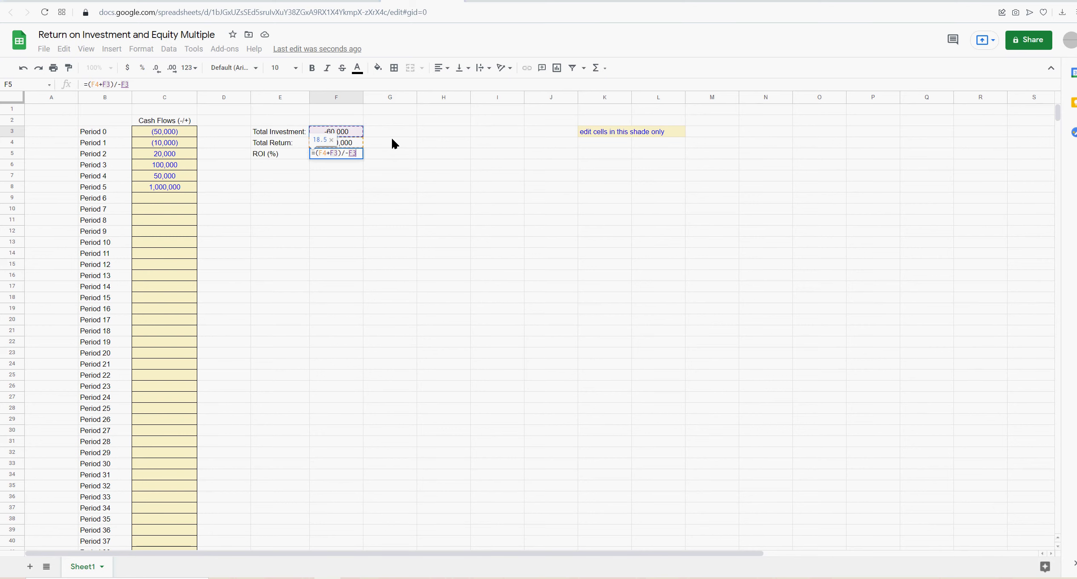
{"action": "key", "text": "Return"}
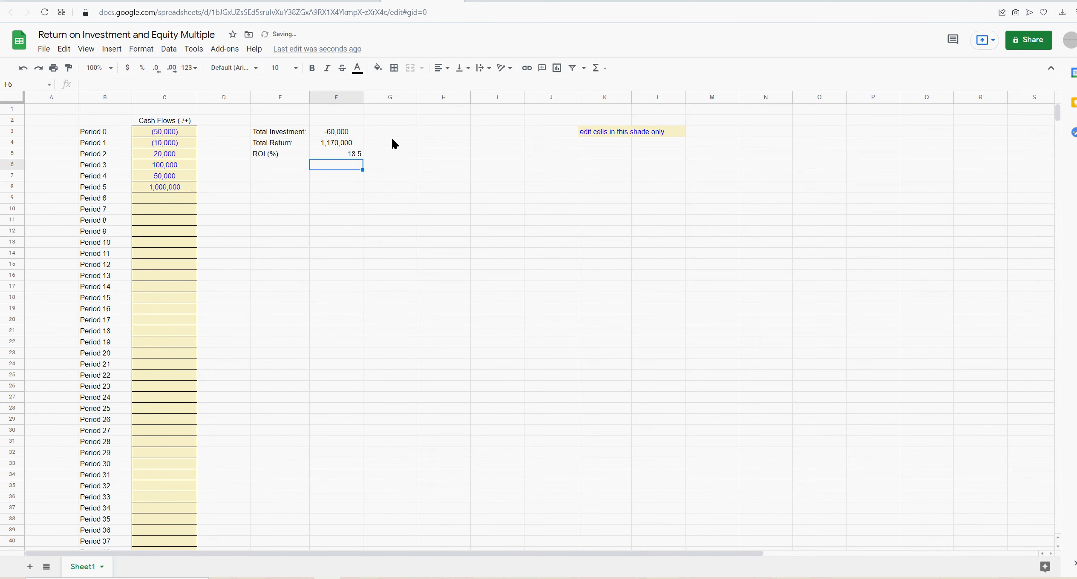
{"action": "left_click", "coordinate": [345, 156]}
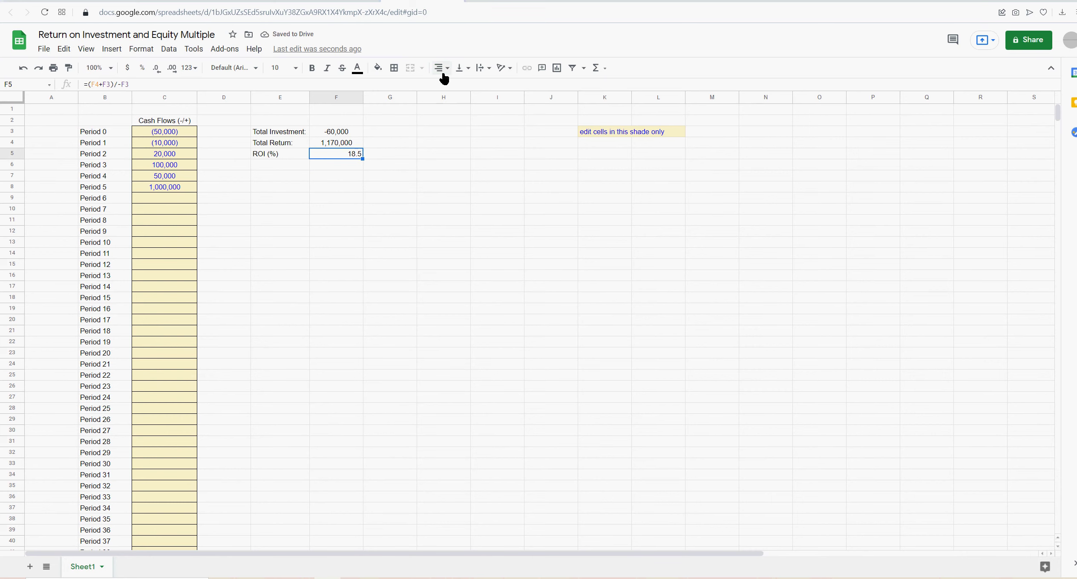
Format ROI as a percentage and set the Period 0 cash flow to -500000.
{"action": "left_click", "coordinate": [142, 68]}
{"action": "left_click", "coordinate": [168, 135]}
{"action": "type", "text": "-500000"}
{"action": "key", "text": "Return"}
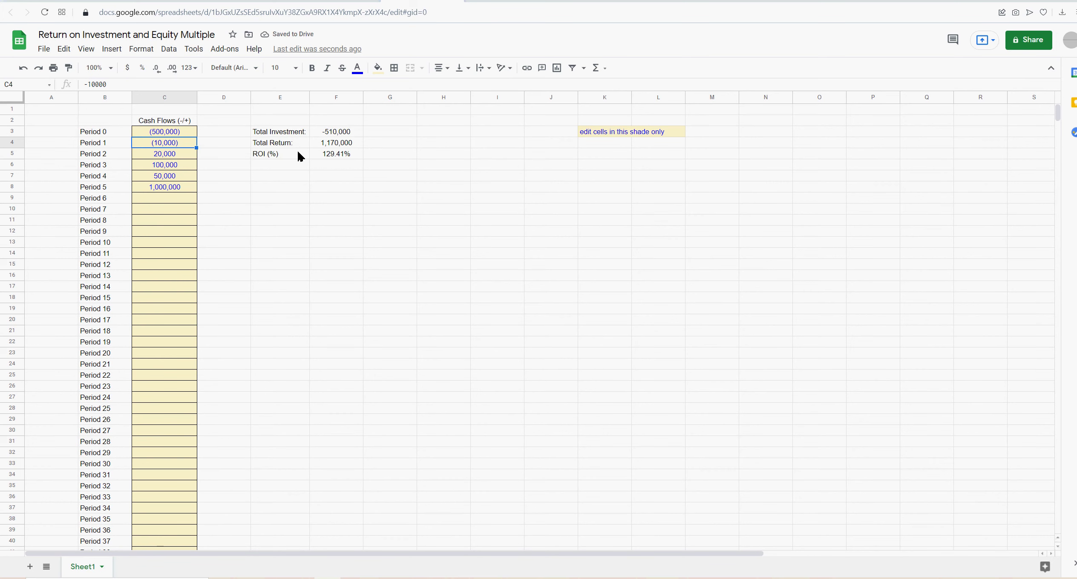
Review the ROI and Total Investment formulas, with ROI now at 129.41%.
{"action": "left_click", "coordinate": [337, 154]}
{"action": "double_click", "coordinate": [338, 155]}
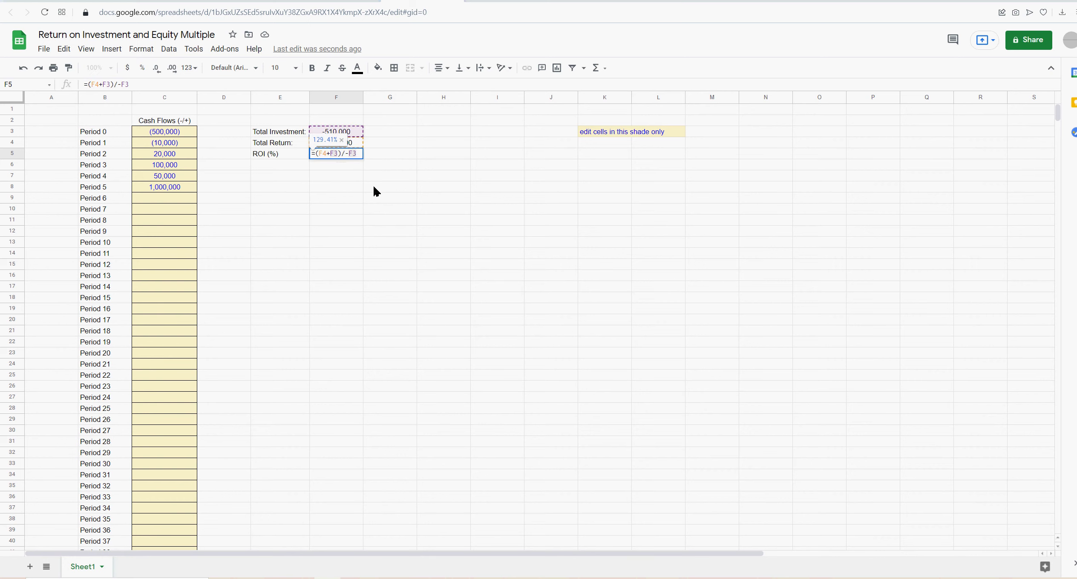
{"action": "key", "text": "Return"}
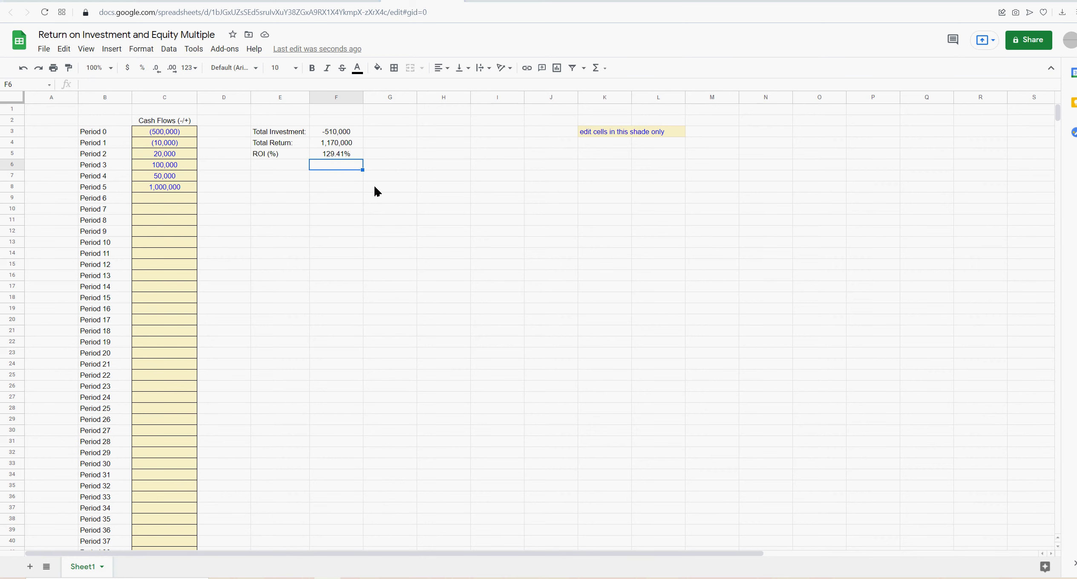
{"action": "left_click", "coordinate": [346, 135]}
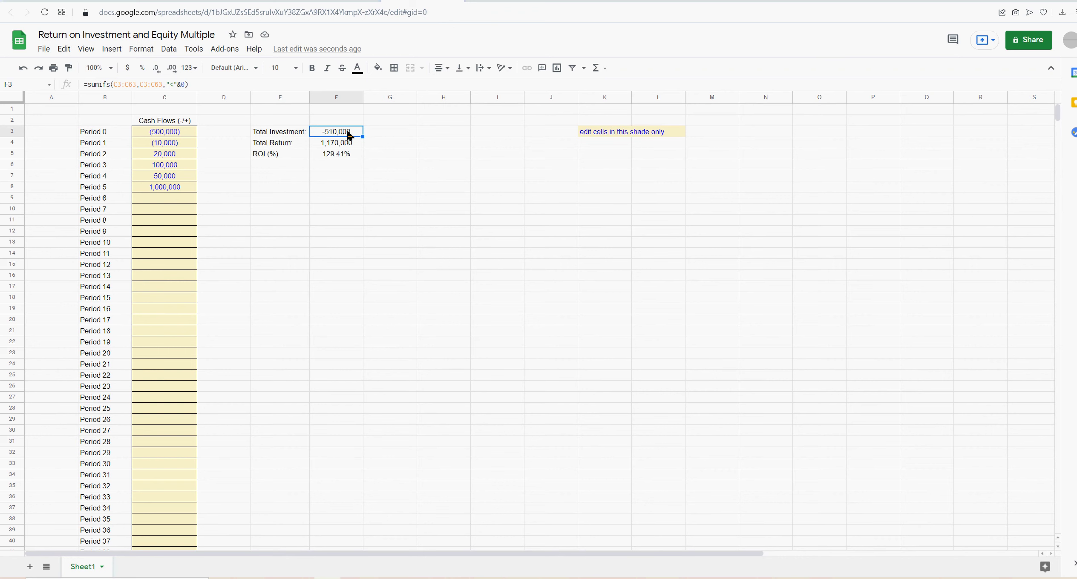
{"action": "left_click", "coordinate": [388, 145]}
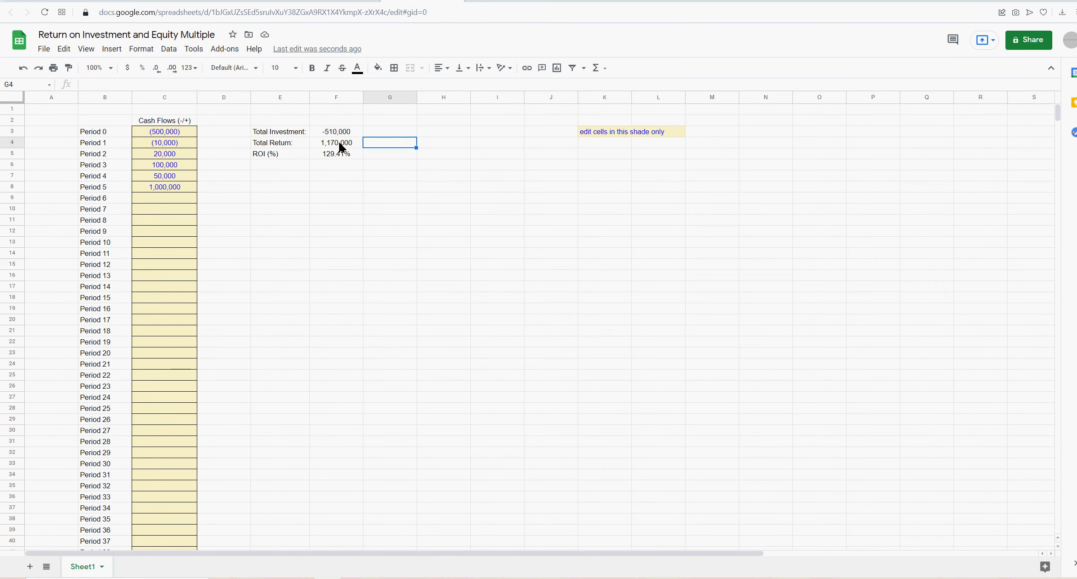
{"action": "left_click", "coordinate": [343, 157]}
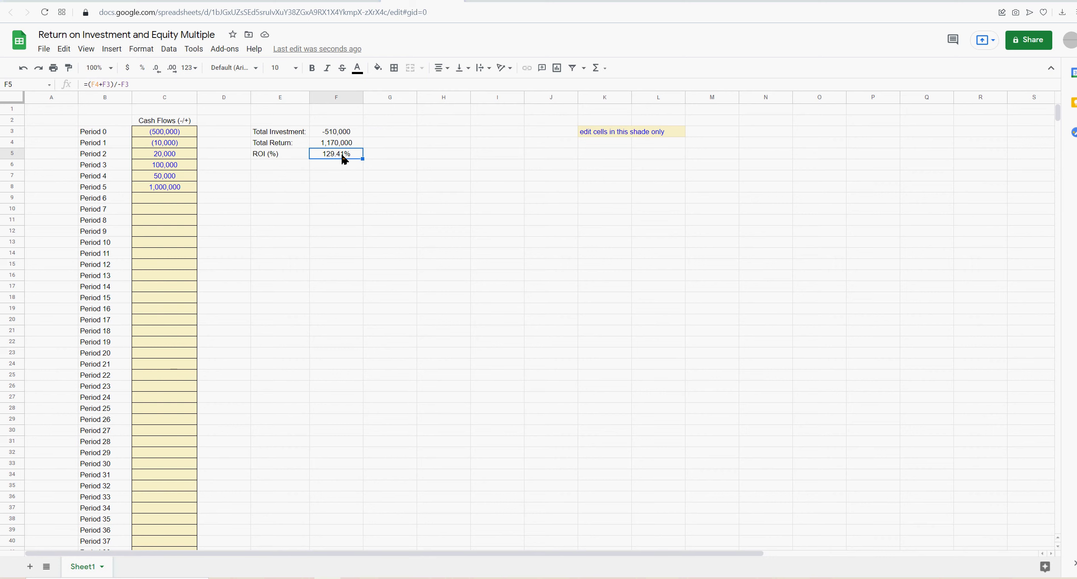
Replace the cash flows with -10 for Period 0, 20 for Period 1, and zeros for the rest.
{"action": "left_click", "coordinate": [168, 135]}
{"action": "type", "text": "-10"}
{"action": "key", "text": "Return"}
{"action": "type", "text": "20"}
{"action": "key", "text": "Return"}
{"action": "type", "text": "0"}
{"action": "key", "text": "Return"}
{"action": "type", "text": "0"}
{"action": "key", "text": "Return"}
{"action": "type", "text": "0"}
{"action": "key", "text": "Return"}
{"action": "type", "text": "0"}
{"action": "key", "text": "Return"}
{"action": "type", "text": "0"}
{"action": "key", "text": "Return"}
{"action": "left_click", "coordinate": [268, 234]}
{"action": "left_click", "coordinate": [182, 190]}
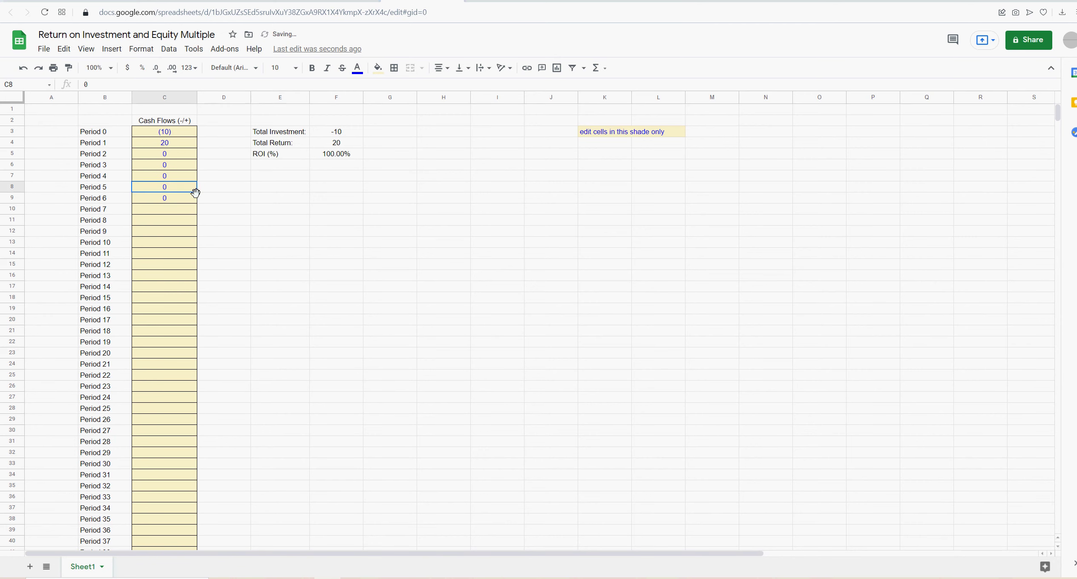
{"action": "left_click_drag", "start_coordinate": [201, 192], "coordinate": [178, 279]}
Inspect the ROI, Total Investment and Total Return formulas with the new figures.
{"action": "left_click", "coordinate": [343, 155]}
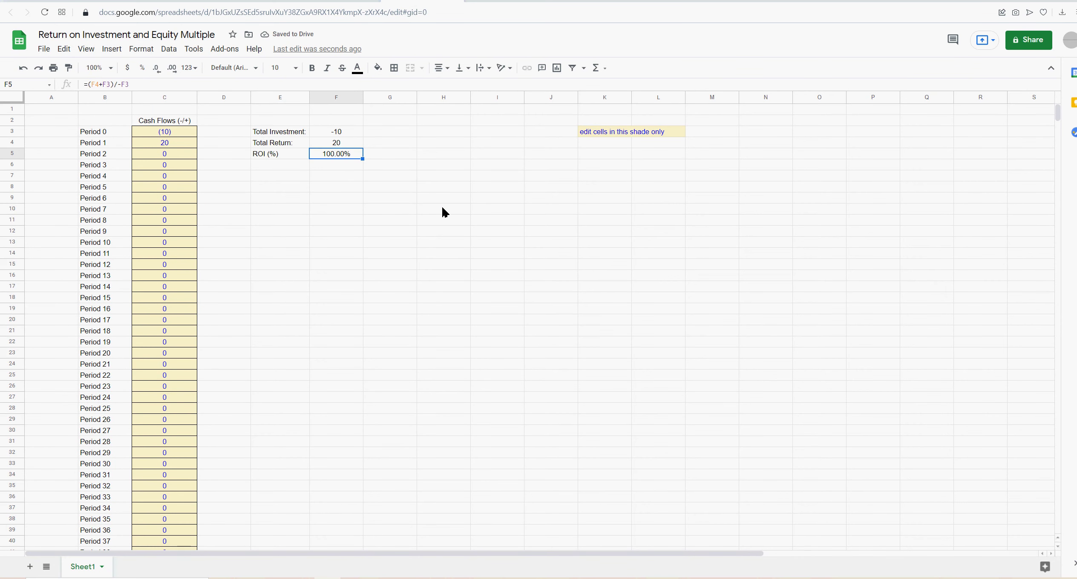
{"action": "key", "text": "Up"}
{"action": "key", "text": "Up"}
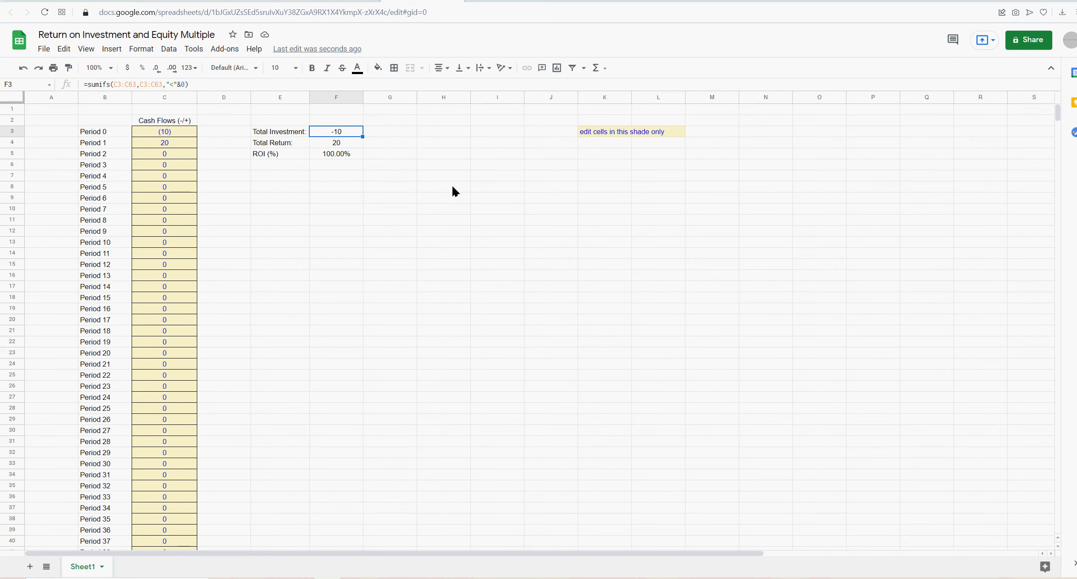
{"action": "key", "text": "Down"}
{"action": "key", "text": "Up"}
{"action": "key", "text": "Down"}
{"action": "key", "text": "Down"}
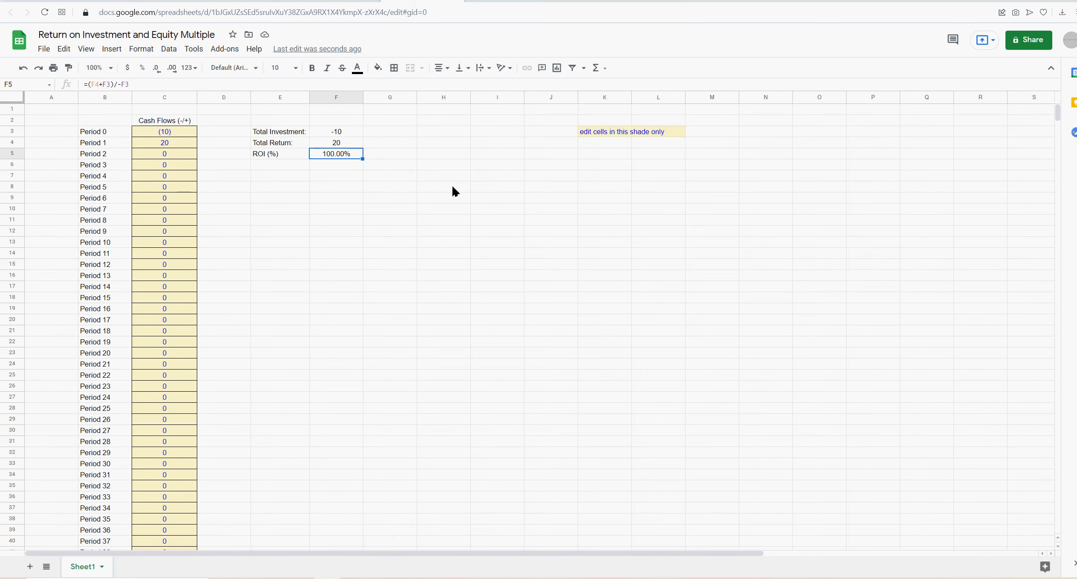
{"action": "key", "text": "Up"}
{"action": "key", "text": "Left"}
{"action": "key", "text": "Left"}
{"action": "key", "text": "Left"}
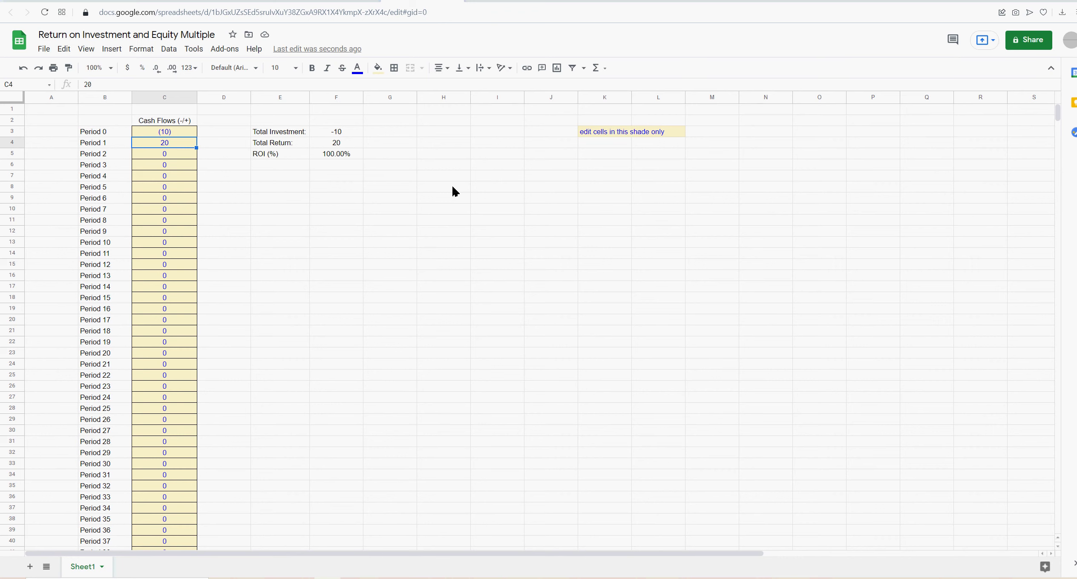
Change the Period 1 cash flow to 10, then to 30.
{"action": "type", "text": "10"}
{"action": "key", "text": "Return"}
{"action": "key", "text": "Up"}
{"action": "key", "text": "Right"}
{"action": "key", "text": "Right"}
{"action": "key", "text": "Down"}
Review the Total Return, Total Investment and ROI formulas, with ROI at 200.00%.
{"action": "key", "text": "Right"}
{"action": "key", "text": "Left"}
{"action": "key", "text": "Left"}
{"action": "key", "text": "Left"}
{"action": "key", "text": "Up"}
{"action": "type", "text": "30"}
{"action": "key", "text": "Return"}
{"action": "key", "text": "Right"}
{"action": "key", "text": "Right"}
{"action": "key", "text": "Right"}
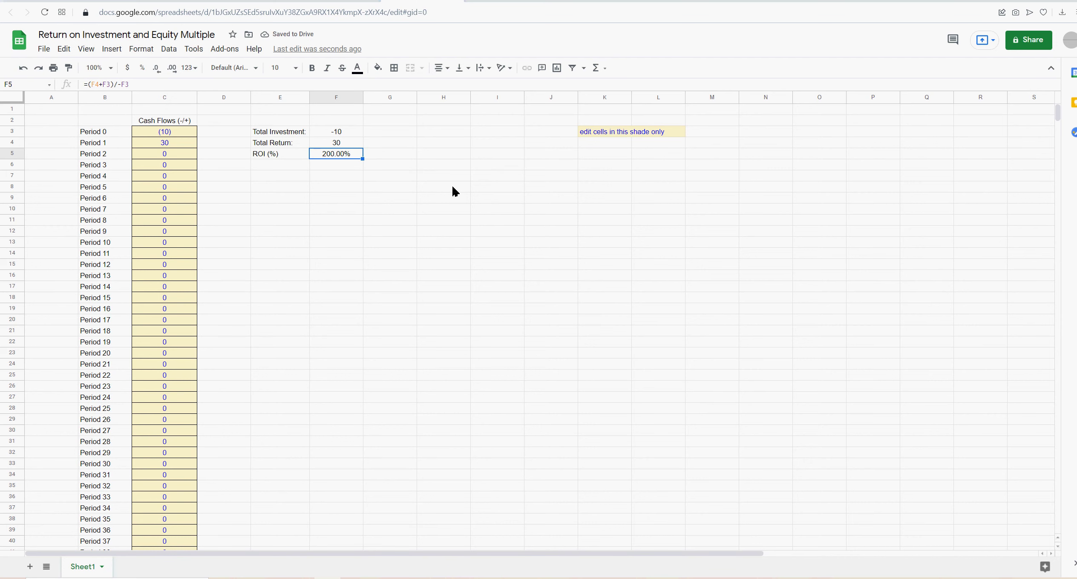
{"action": "key", "text": "Up"}
{"action": "key", "text": "Up"}
{"action": "key", "text": "Down"}
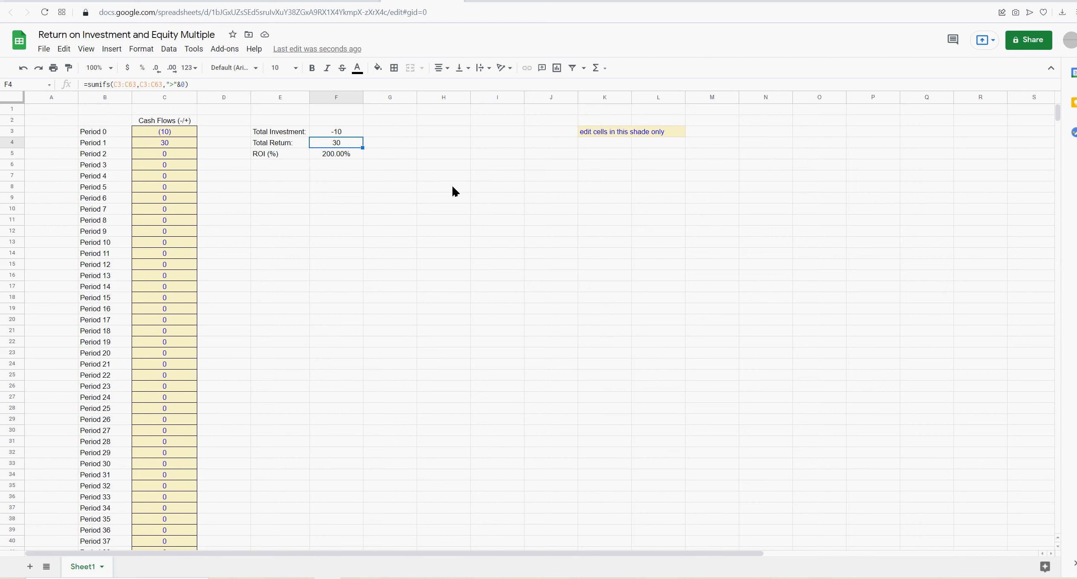
{"action": "key", "text": "Up"}
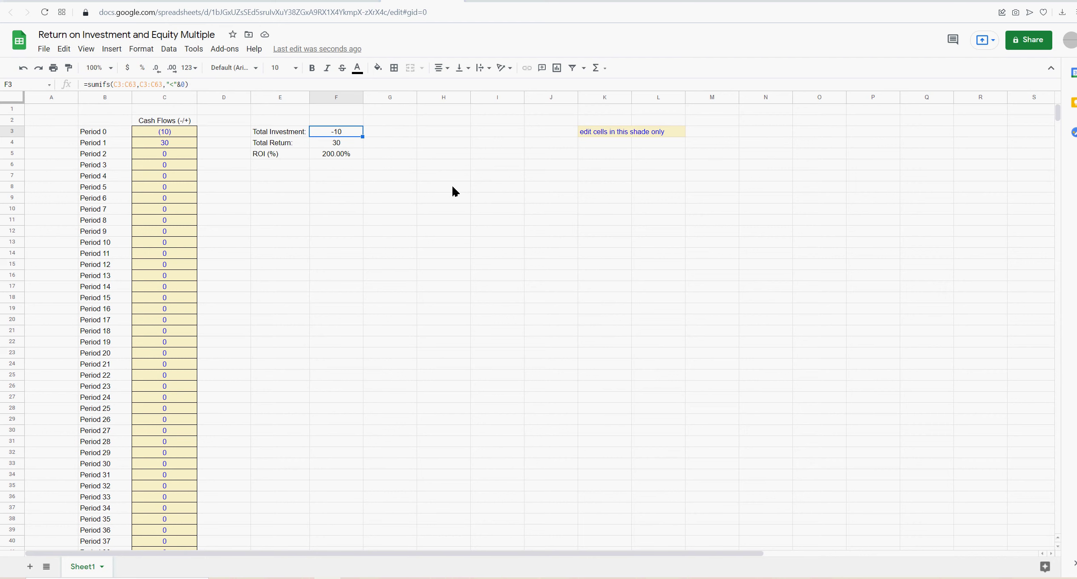
{"action": "key", "text": "Down"}
{"action": "key", "text": "Down"}
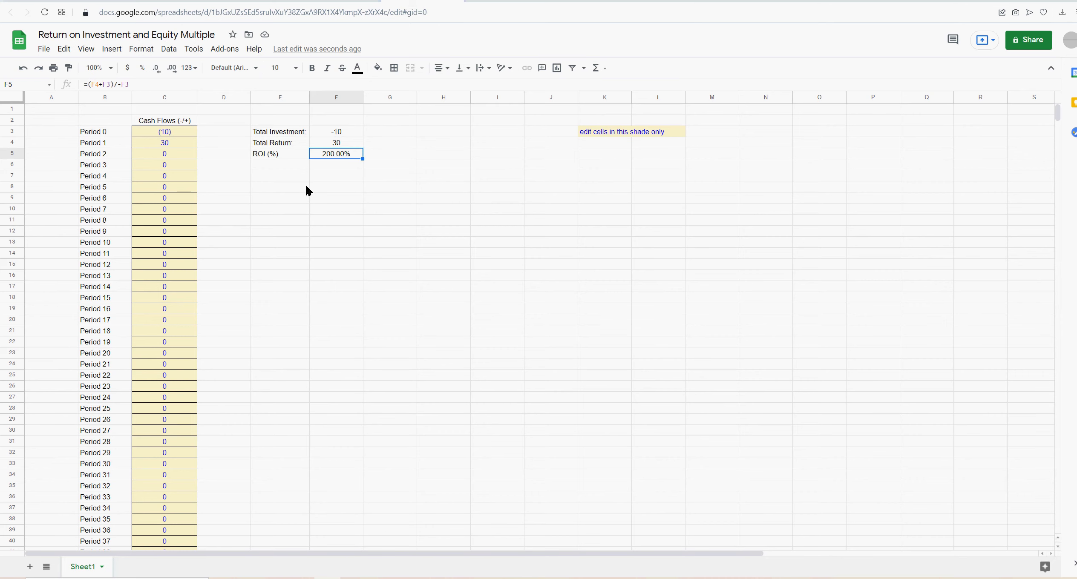
Turn off the sheet gridlines.
{"action": "left_click", "coordinate": [170, 133]}
{"action": "left_click", "coordinate": [86, 49]}
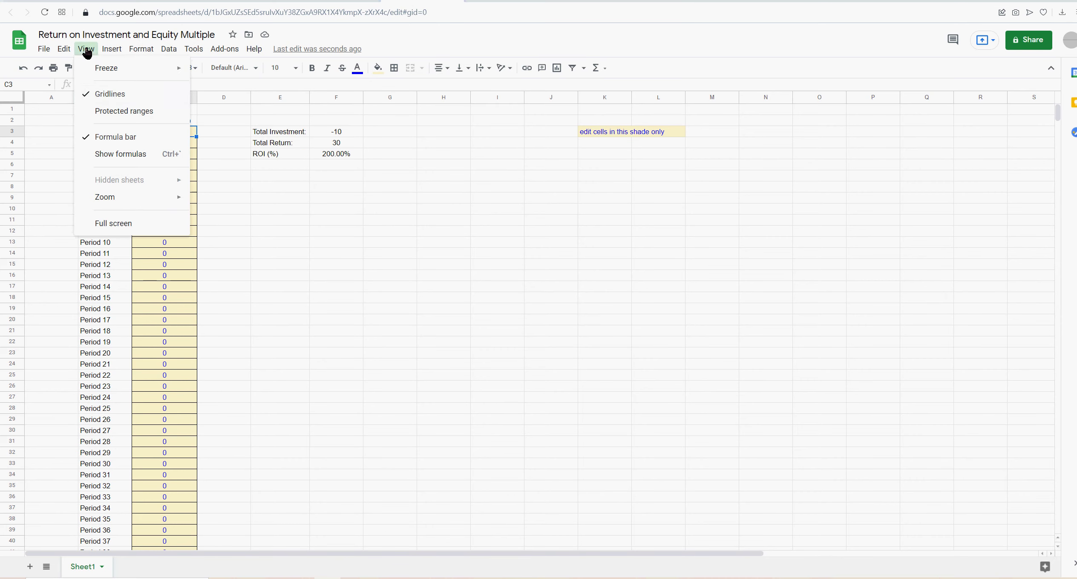
{"action": "left_click", "coordinate": [123, 94]}
{"action": "left_click", "coordinate": [370, 226]}
Add a thick bottom border under the ROI (%) label and value in E5:F5.
{"action": "left_click_drag", "start_coordinate": [332, 160], "coordinate": [283, 158]}
{"action": "left_click", "coordinate": [394, 68]}
{"action": "left_click", "coordinate": [476, 104]}
{"action": "left_click", "coordinate": [490, 136]}
{"action": "left_click", "coordinate": [443, 198]}
{"action": "left_click", "coordinate": [267, 176]}
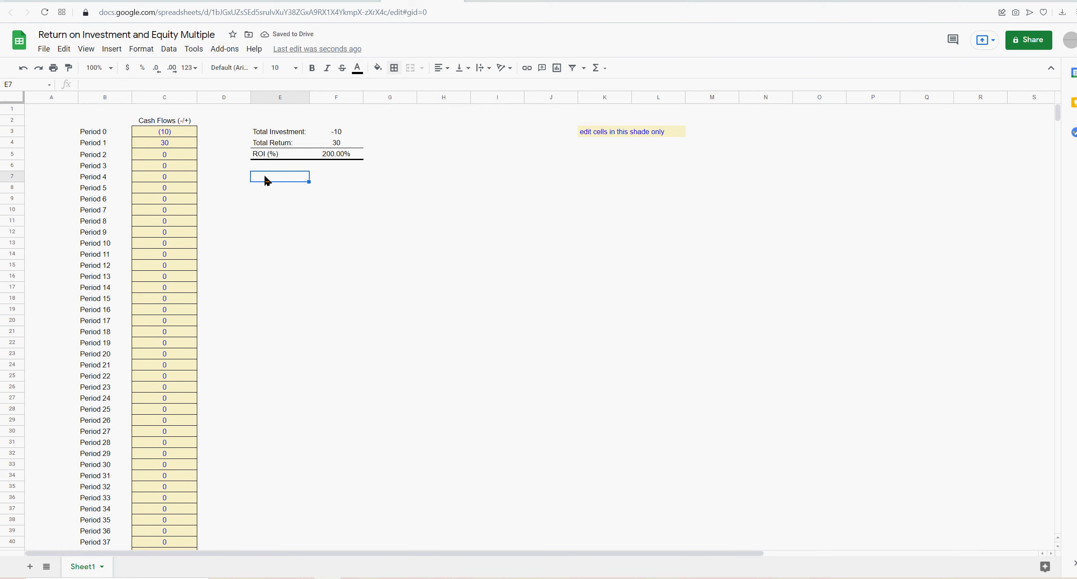
Add an 'Equity Multiple:' label in E7 with the formula =F4/(-F3) beside it in F7.
{"action": "type", "text": "Equity Multipl"}
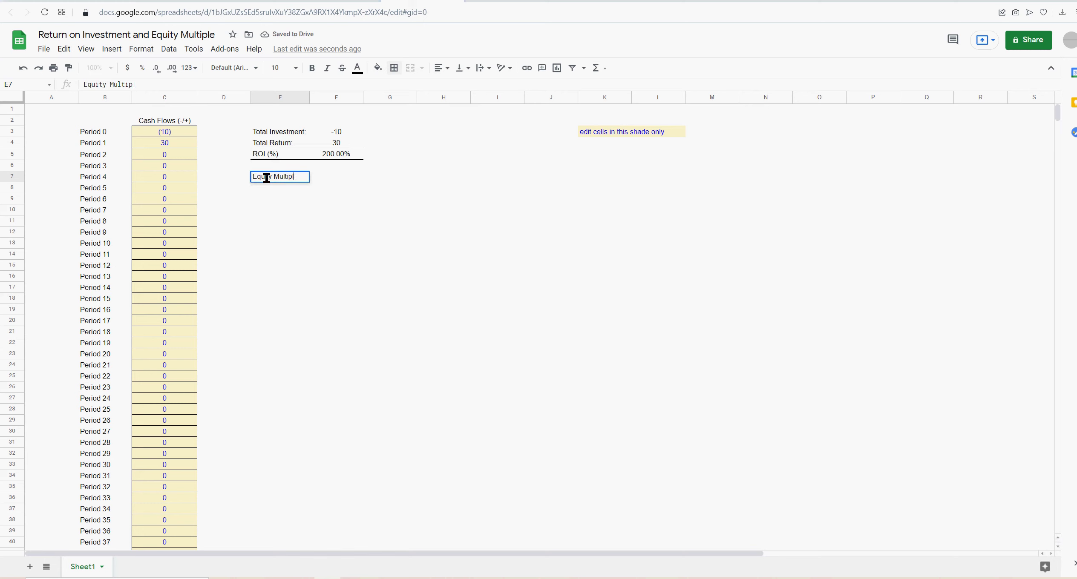
{"action": "type", "text": "e:"}
{"action": "key", "text": "Return"}
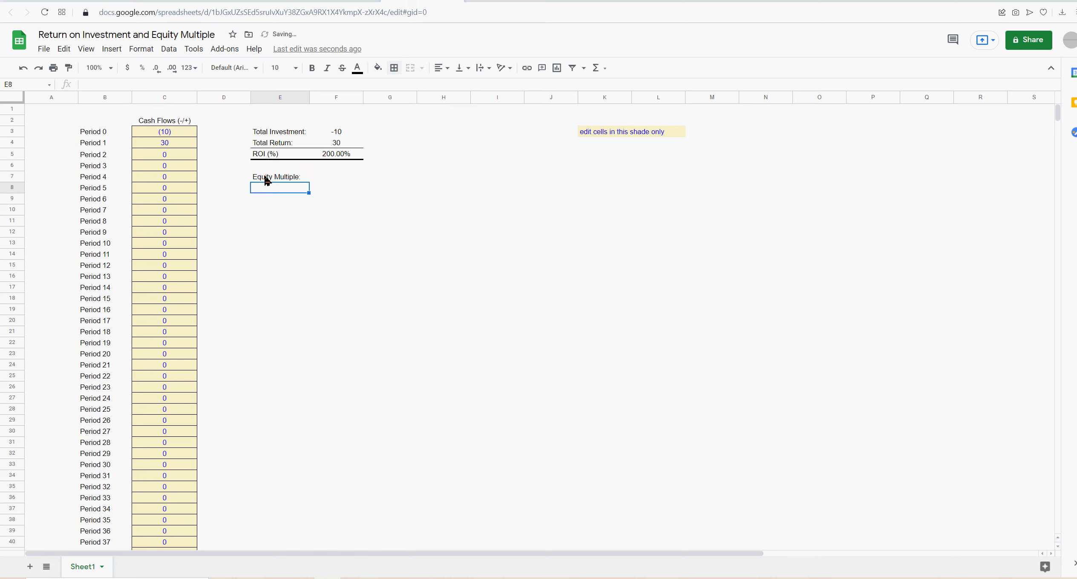
{"action": "key", "text": "Up"}
{"action": "key", "text": "Right"}
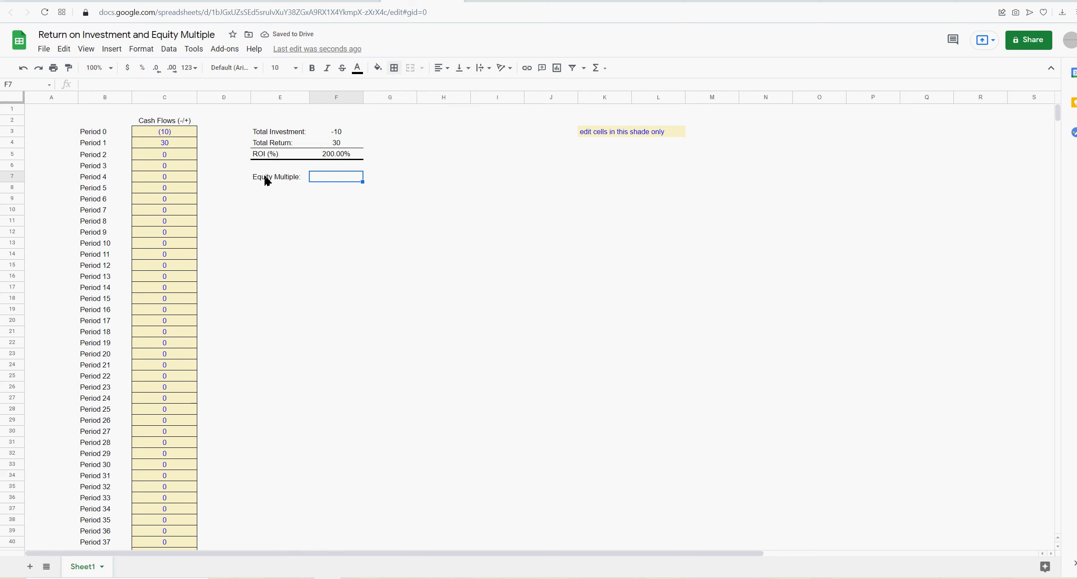
{"action": "type", "text": "="}
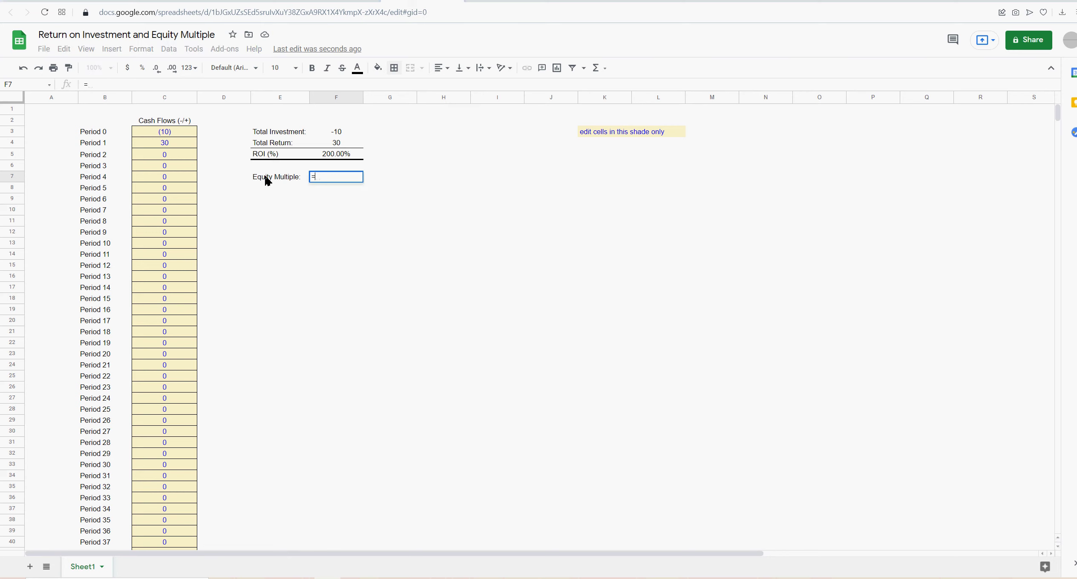
{"action": "left_click", "coordinate": [339, 144]}
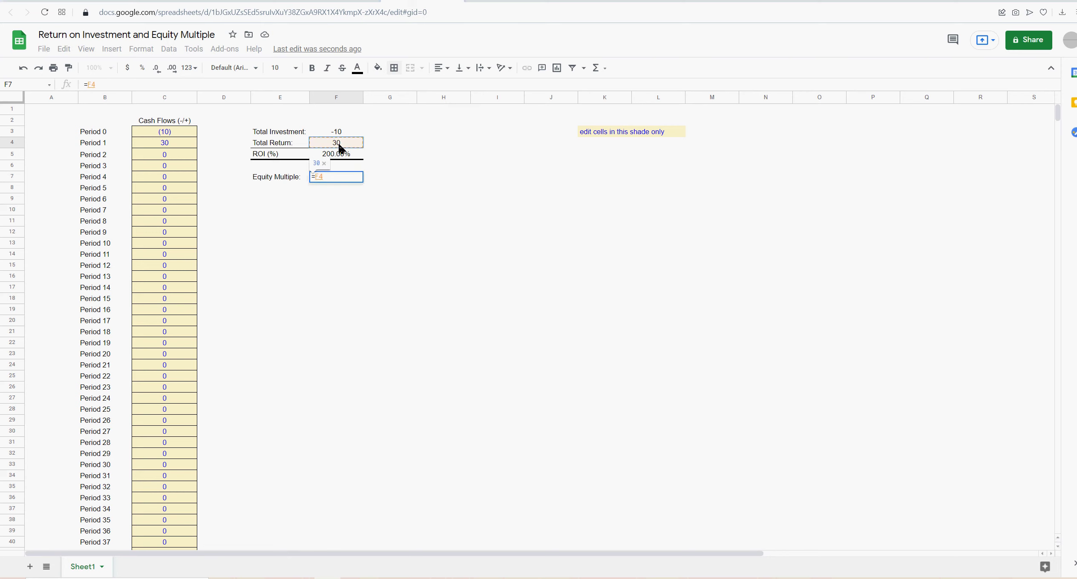
{"action": "type", "text": "/(-"}
{"action": "left_click", "coordinate": [347, 132]}
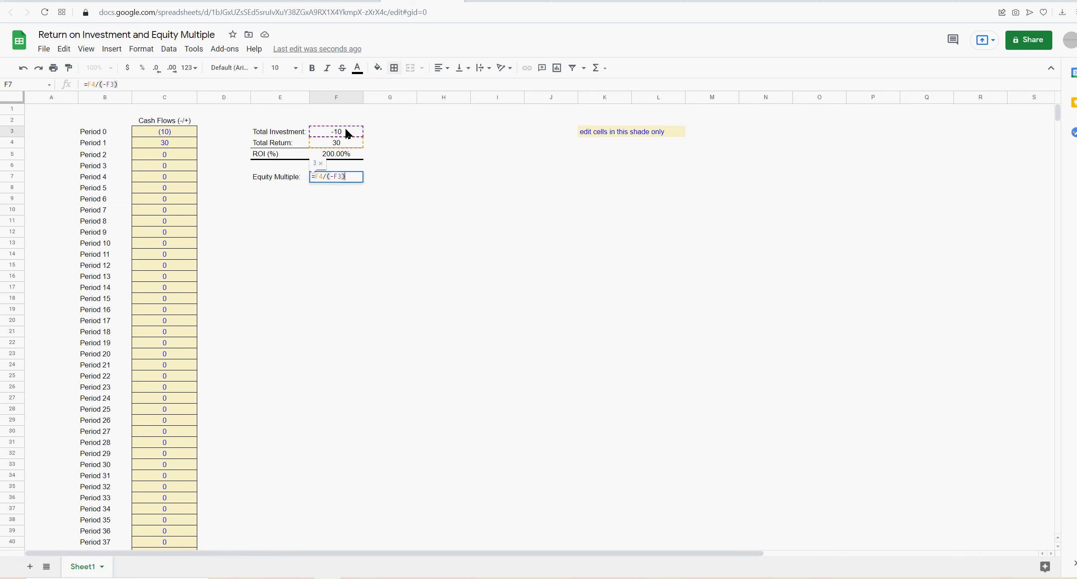
{"action": "key", "text": "Return"}
Show the Equity Multiple value with two decimals and centre it.
{"action": "left_click", "coordinate": [344, 179]}
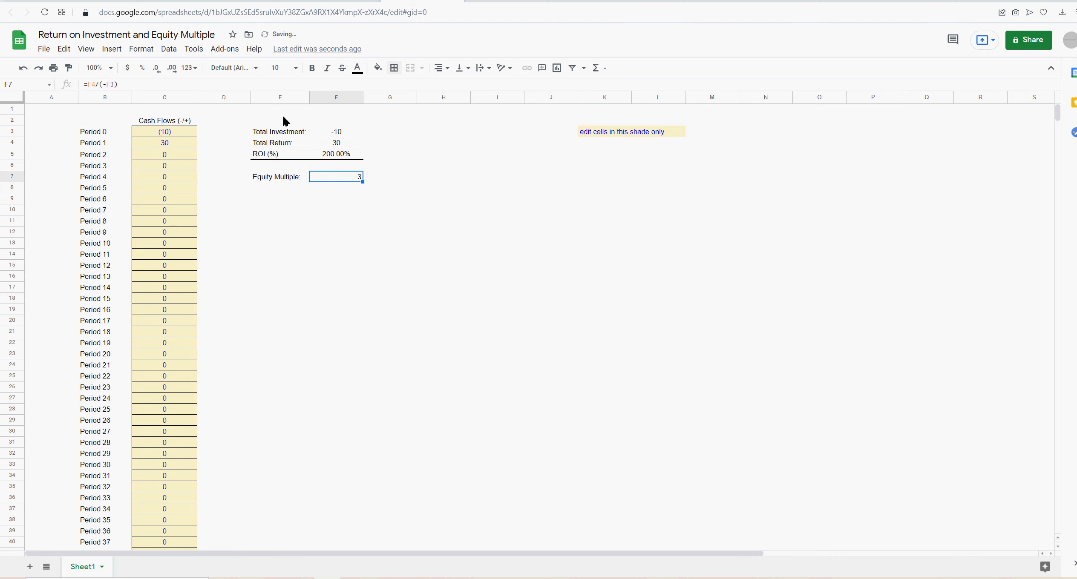
{"action": "left_click", "coordinate": [333, 155]}
{"action": "left_click", "coordinate": [337, 179]}
{"action": "left_click", "coordinate": [173, 69]}
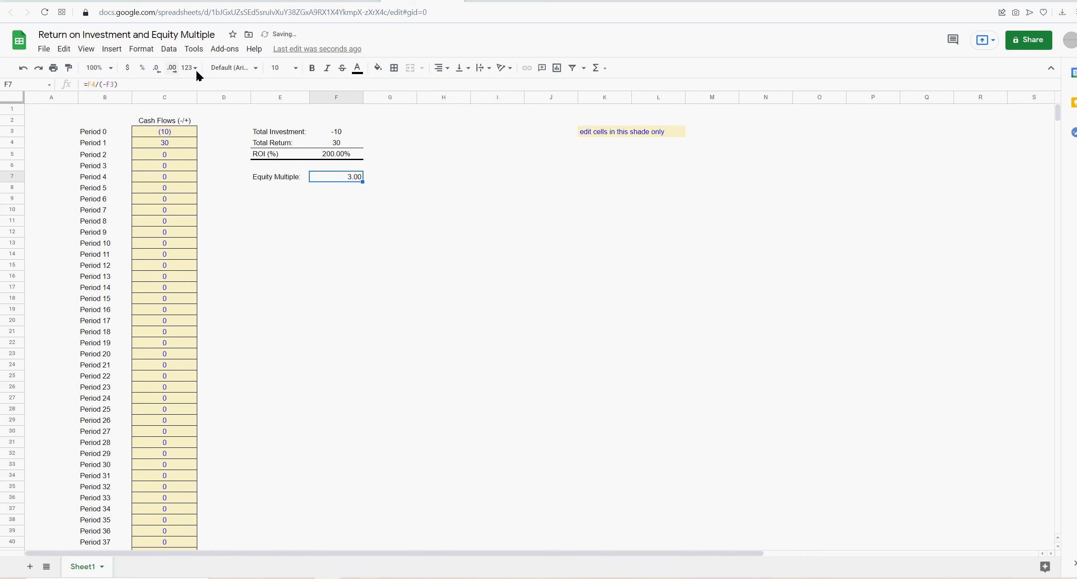
{"action": "left_click", "coordinate": [435, 69]}
{"action": "left_click", "coordinate": [452, 88]}
{"action": "left_click", "coordinate": [440, 201]}
{"action": "left_click", "coordinate": [339, 183]}
Change the Period 1 cash flow in C4 to 11, trying 9 first.
{"action": "left_click", "coordinate": [177, 149]}
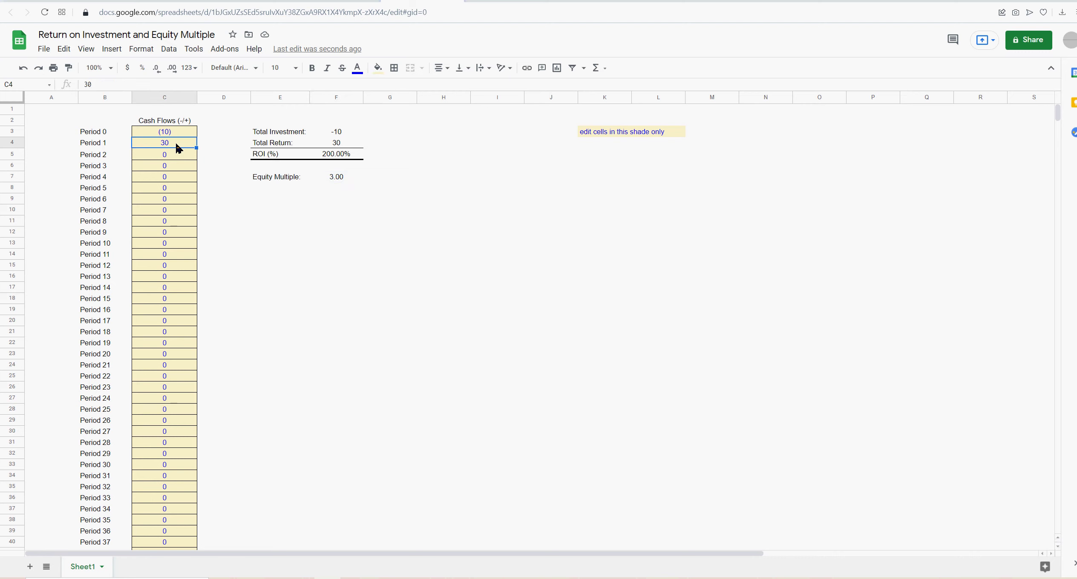
{"action": "type", "text": "9"}
{"action": "key", "text": "Return"}
{"action": "left_click", "coordinate": [177, 145]}
{"action": "type", "text": "11"}
{"action": "key", "text": "Return"}
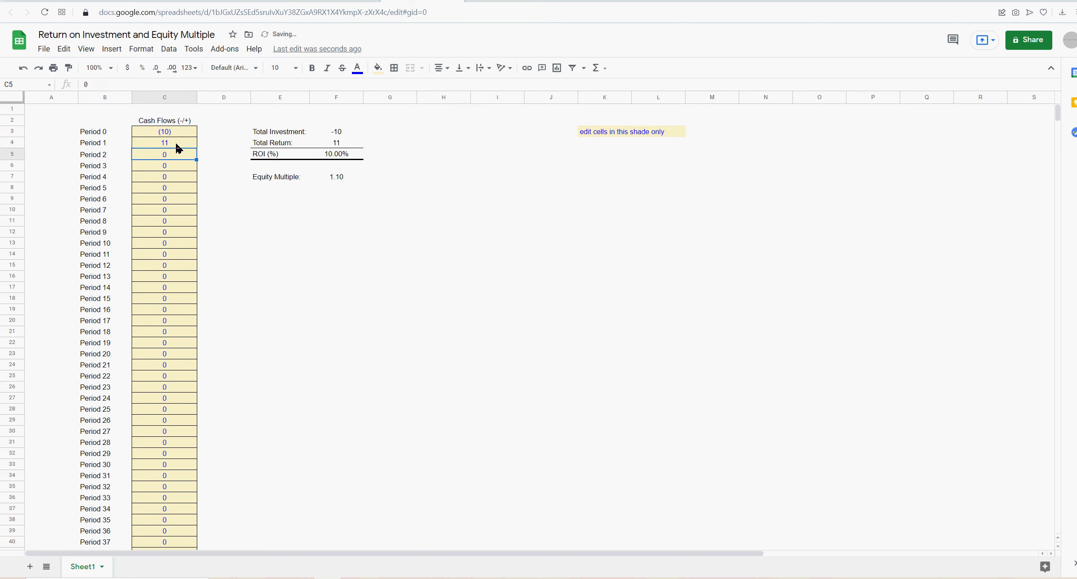
{"action": "key", "text": "Right"}
{"action": "key", "text": "Right"}
{"action": "key", "text": "Right"}
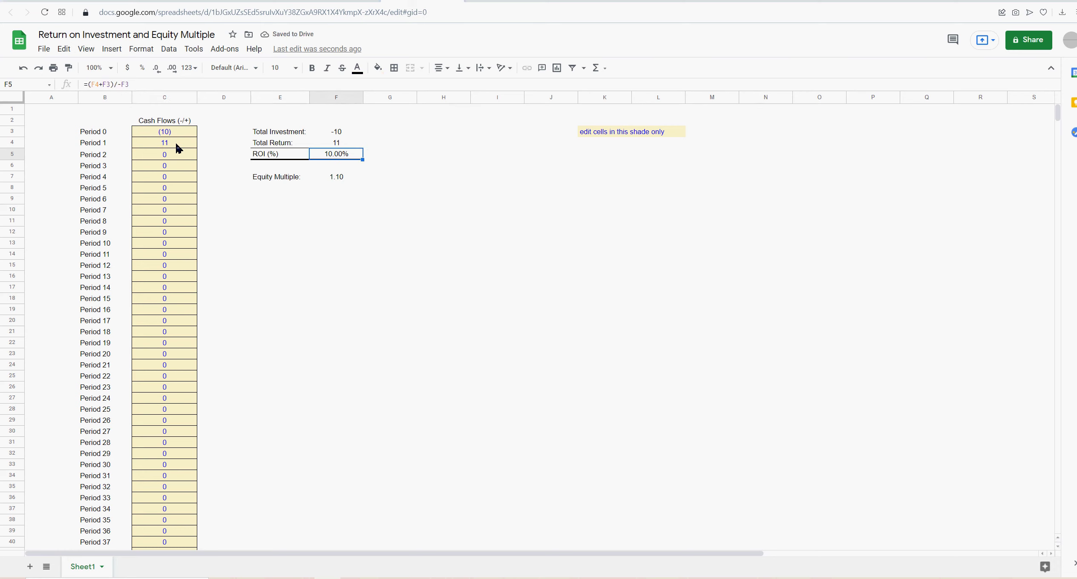
Border the Equity Multiple row E7:F7 with a bottom line and a lighter top line.
{"action": "left_click_drag", "start_coordinate": [268, 177], "coordinate": [335, 180]}
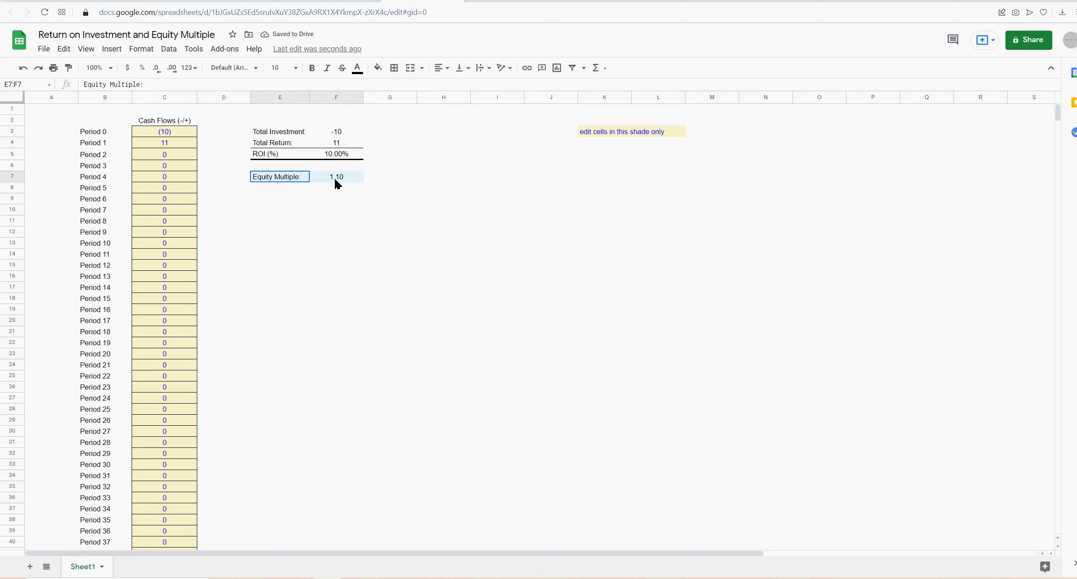
{"action": "left_click", "coordinate": [399, 71]}
{"action": "left_click", "coordinate": [412, 104]}
{"action": "left_click", "coordinate": [440, 104]}
{"action": "left_click", "coordinate": [412, 104]}
{"action": "left_click", "coordinate": [476, 104]}
{"action": "left_click", "coordinate": [486, 124]}
{"action": "left_click", "coordinate": [470, 201]}
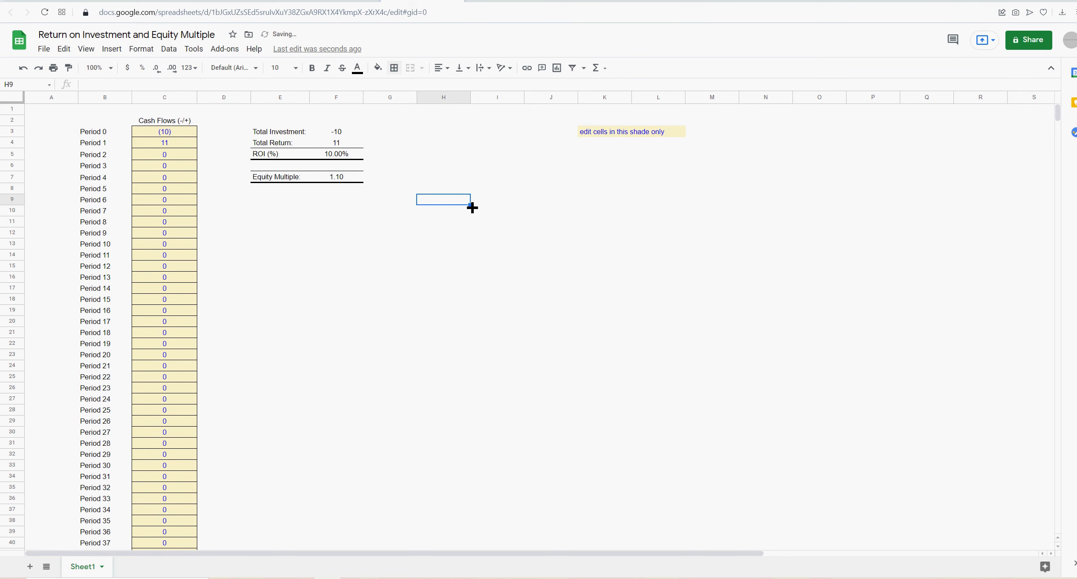
Compare the Equity Multiple row's formatting with the ROI (%) row.
{"action": "left_click", "coordinate": [277, 181]}
{"action": "left_click", "coordinate": [331, 181]}
{"action": "left_click", "coordinate": [281, 155]}
{"action": "left_click", "coordinate": [340, 155]}
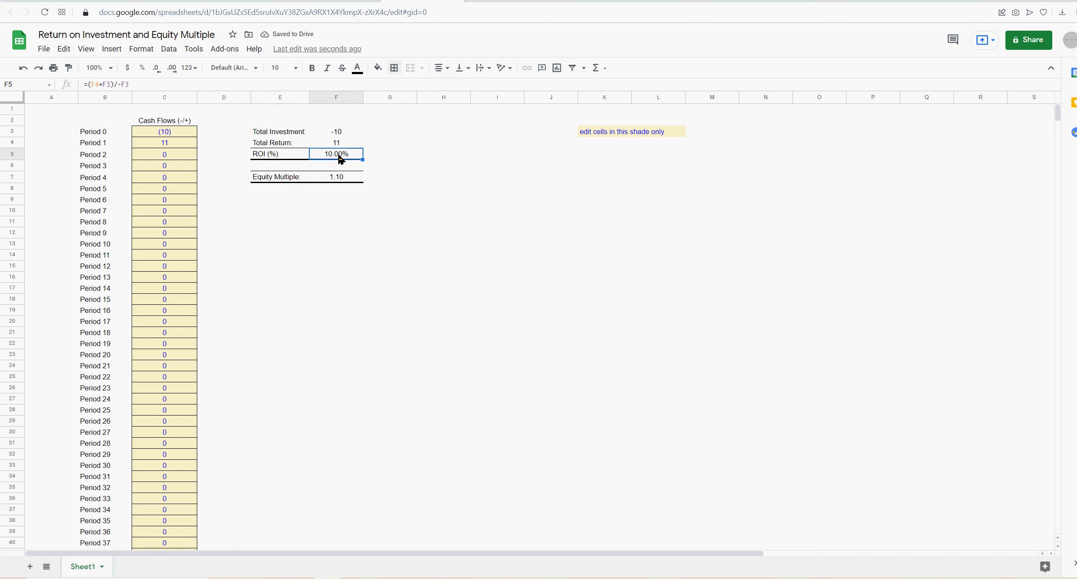
{"action": "left_click", "coordinate": [283, 181]}
{"action": "left_click", "coordinate": [317, 181], "text": "shift"}
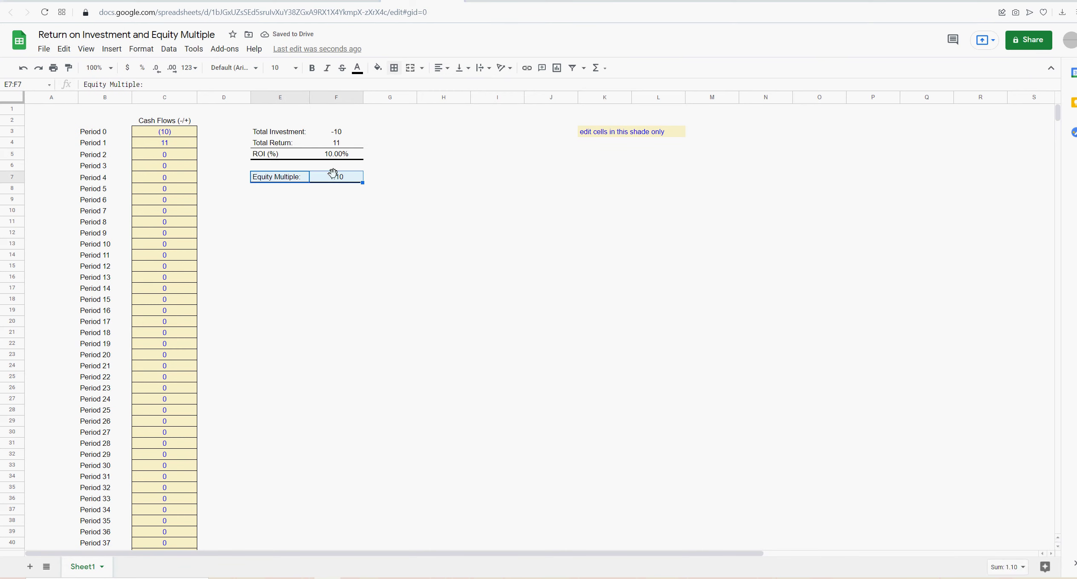
{"action": "left_click", "coordinate": [277, 202]}
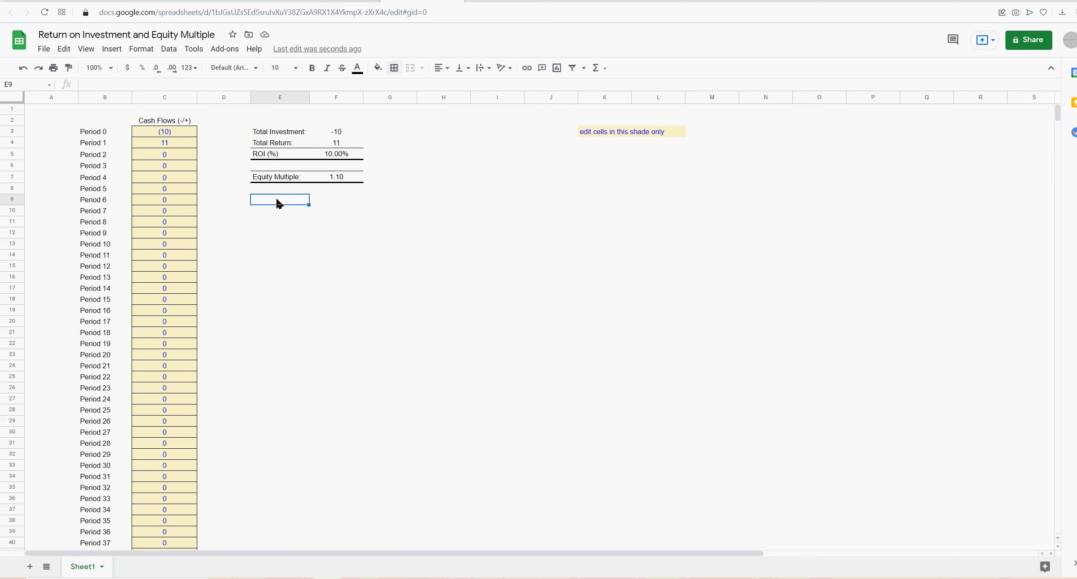
Add a 'ROI ($)' label in E9 with the formula =F4+F3 in F9.
{"action": "type", "text": "ROI ($)"}
{"action": "key", "text": "Return"}
{"action": "key", "text": "Up"}
{"action": "key", "text": "Right"}
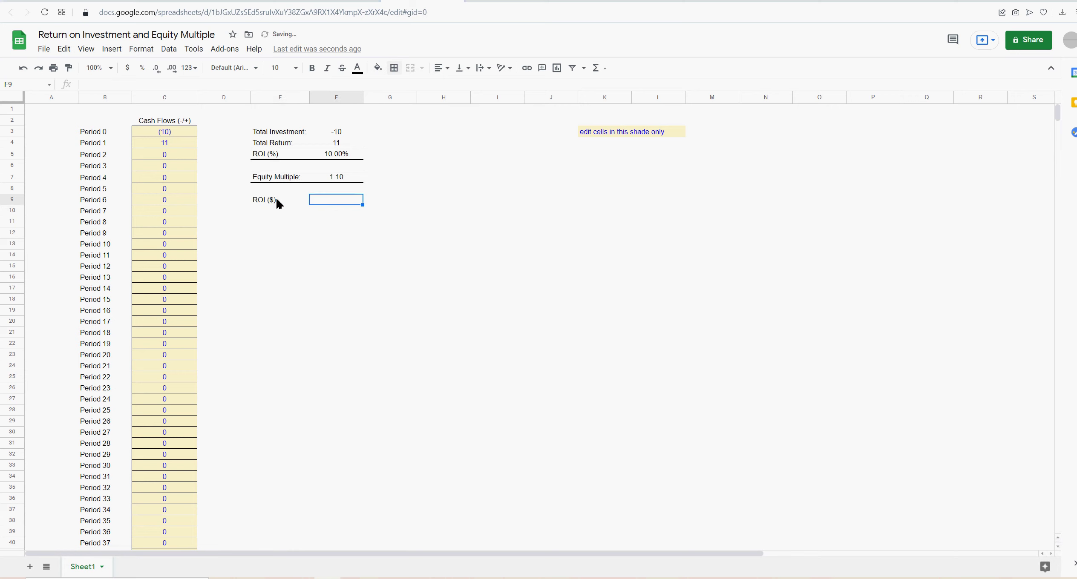
{"action": "type", "text": "="}
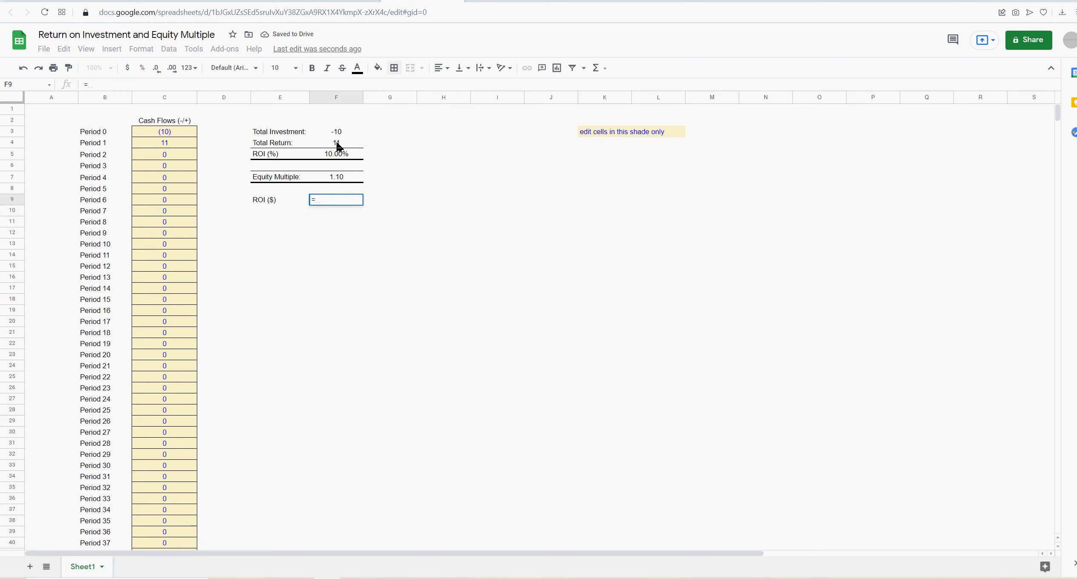
{"action": "left_click", "coordinate": [338, 146]}
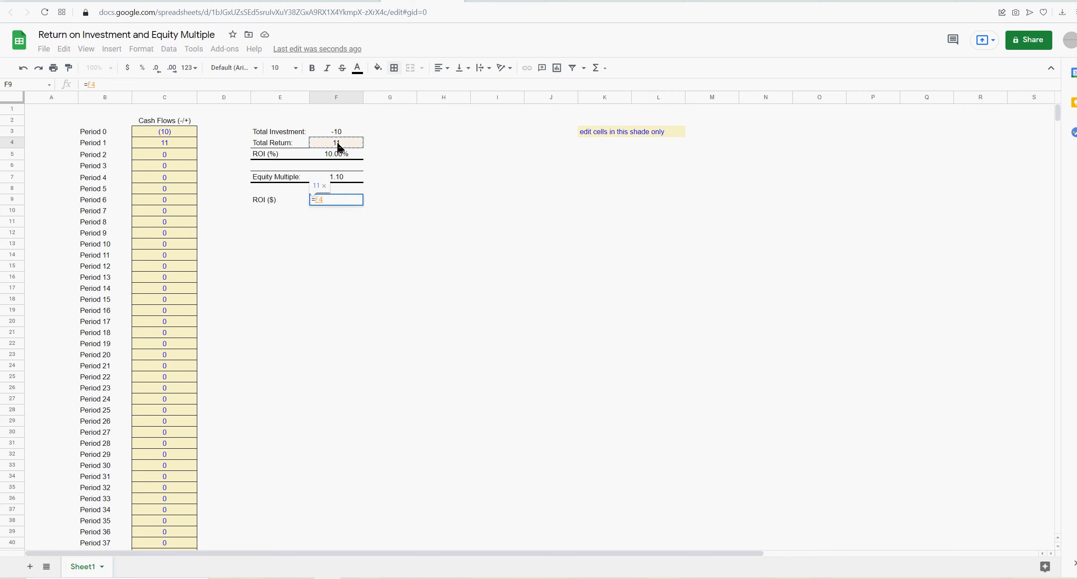
{"action": "type", "text": "+"}
{"action": "left_click", "coordinate": [339, 133]}
{"action": "key", "text": "Return"}
Format the ROI ($) result with no decimal places so it shows 1.
{"action": "left_click", "coordinate": [352, 200]}
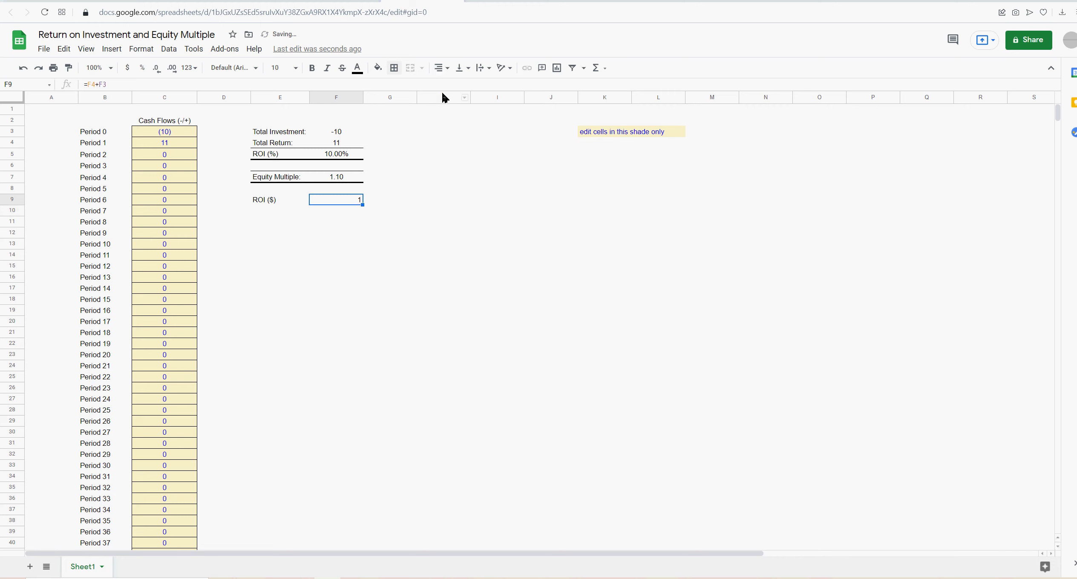
{"action": "double_click", "coordinate": [172, 68]}
{"action": "left_click", "coordinate": [157, 69]}
{"action": "left_click", "coordinate": [157, 70]}
{"action": "left_click", "coordinate": [406, 212]}
{"action": "left_click", "coordinate": [344, 203]}
{"action": "left_click", "coordinate": [339, 134]}
{"action": "left_click", "coordinate": [343, 157]}
Add a bottom border to the ROI ($) row E9:F9.
{"action": "left_click_drag", "start_coordinate": [269, 202], "coordinate": [337, 200]}
{"action": "left_click", "coordinate": [393, 68]}
{"action": "left_click", "coordinate": [441, 103]}
{"action": "left_click", "coordinate": [480, 104]}
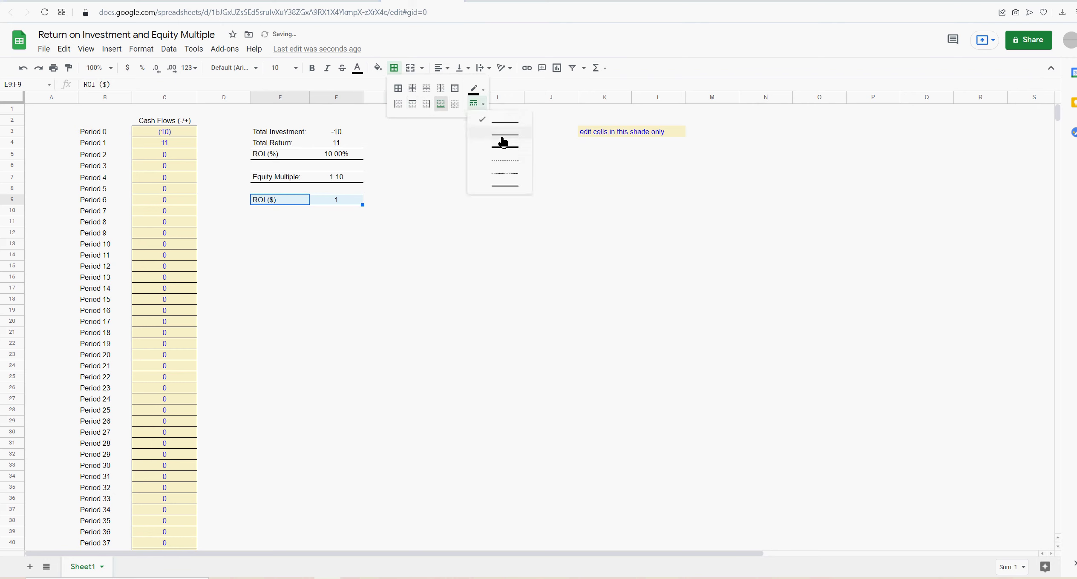
Make the ROI ($) row's bottom border a thick line.
{"action": "left_click", "coordinate": [503, 145]}
{"action": "left_click", "coordinate": [515, 193]}
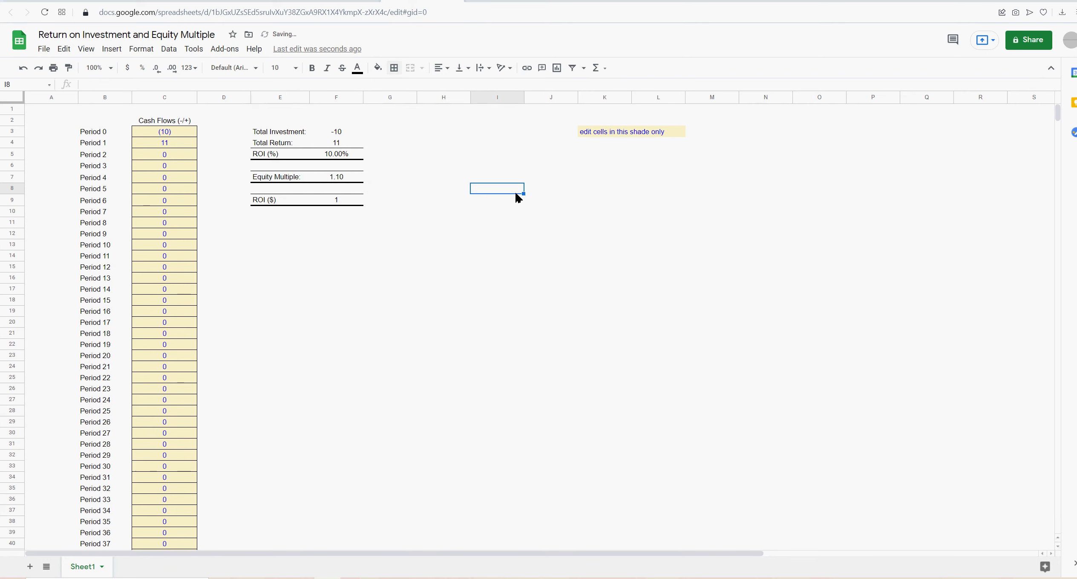
{"action": "left_click", "coordinate": [272, 202]}
{"action": "left_click", "coordinate": [344, 204]}
Enter cash flows of -500000, 1000000 and 250000 in C3, C4 and C5.
{"action": "left_click", "coordinate": [151, 133]}
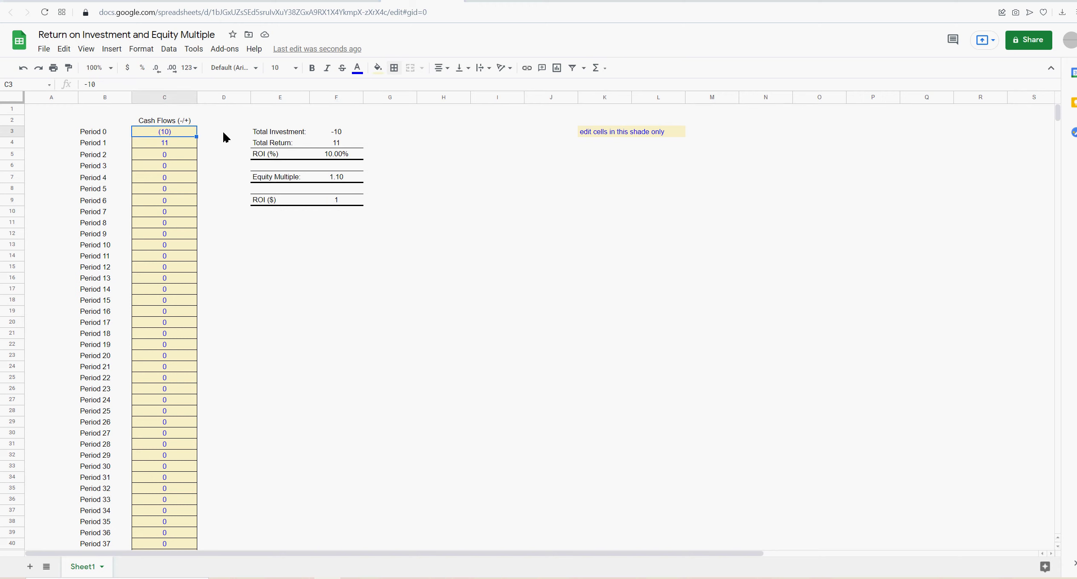
{"action": "type", "text": "-500000"}
{"action": "key", "text": "Return"}
{"action": "type", "text": "1000000"}
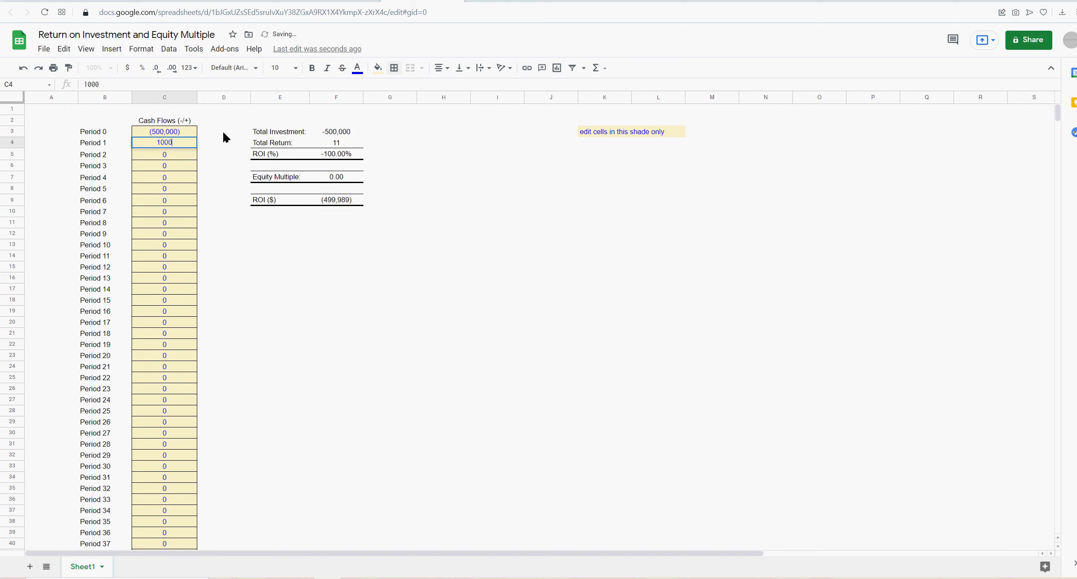
{"action": "key", "text": "Return"}
{"action": "type", "text": "250000"}
{"action": "key", "text": "Return"}
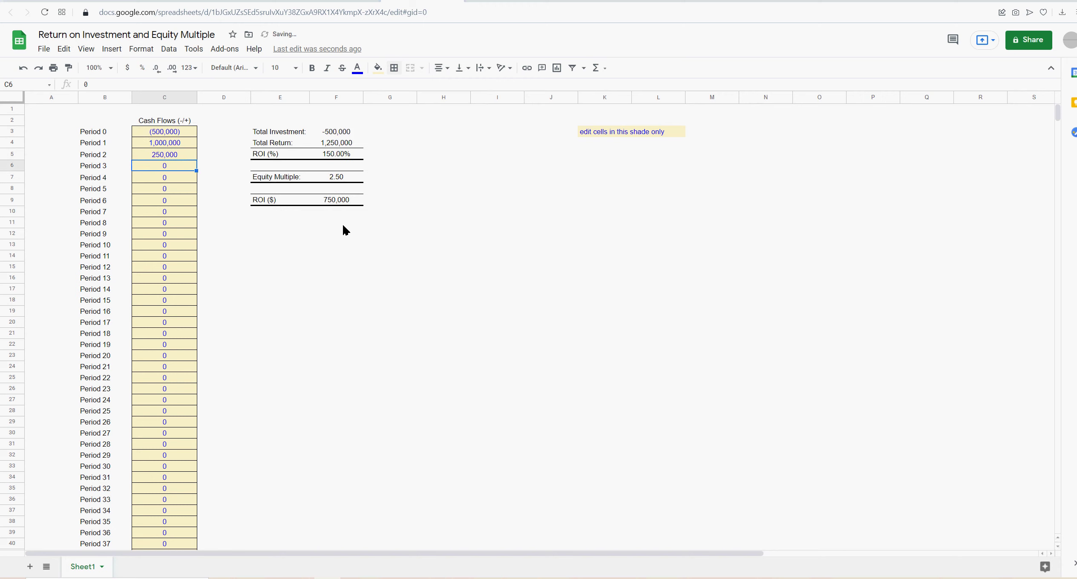
{"action": "left_click", "coordinate": [347, 226]}
{"action": "left_click", "coordinate": [337, 202]}
{"action": "left_click", "coordinate": [349, 247]}
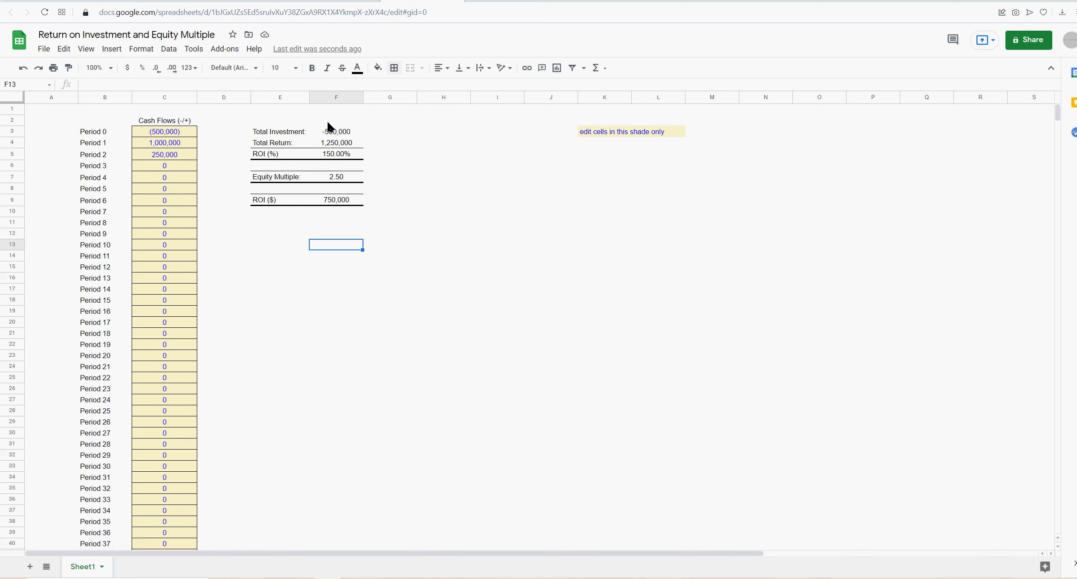
{"action": "left_click", "coordinate": [469, 256]}
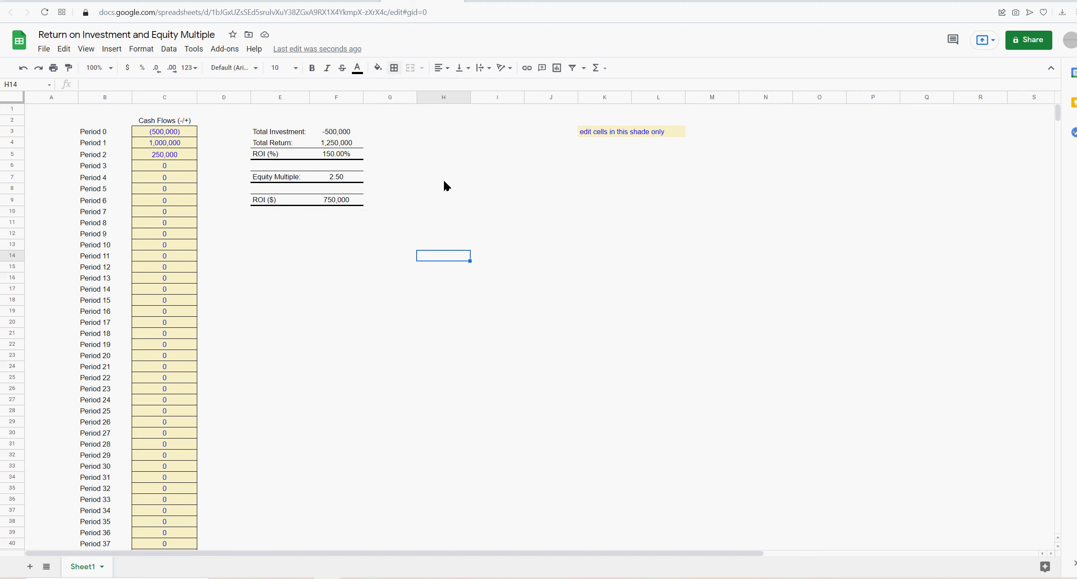
Add a 'check' label in E13 after reviewing the total formulas.
{"action": "left_click", "coordinate": [339, 134]}
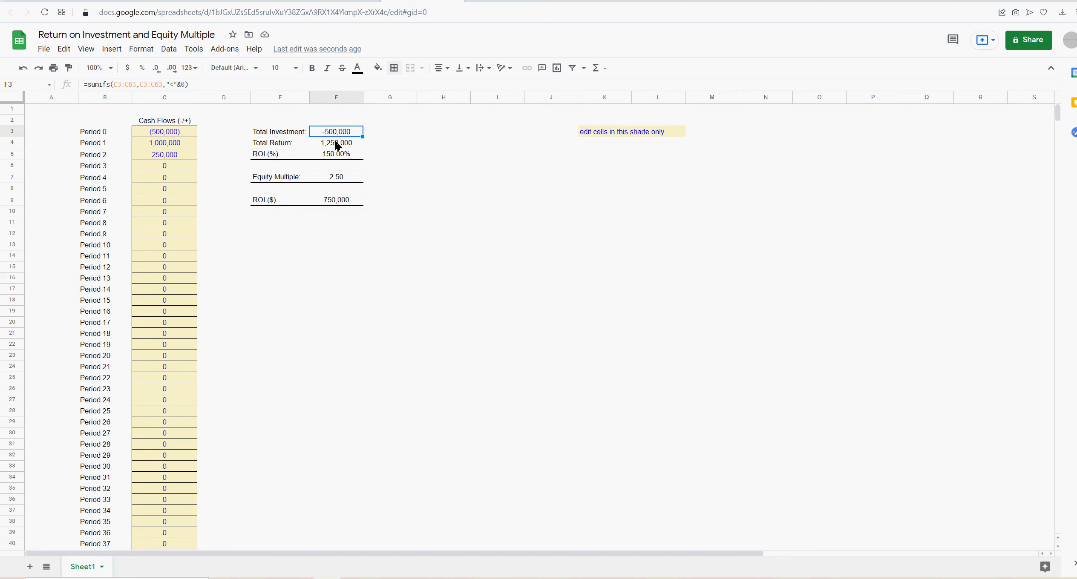
{"action": "left_click", "coordinate": [336, 143]}
{"action": "left_click_drag", "start_coordinate": [164, 134], "coordinate": [173, 199]}
{"action": "left_click", "coordinate": [498, 223]}
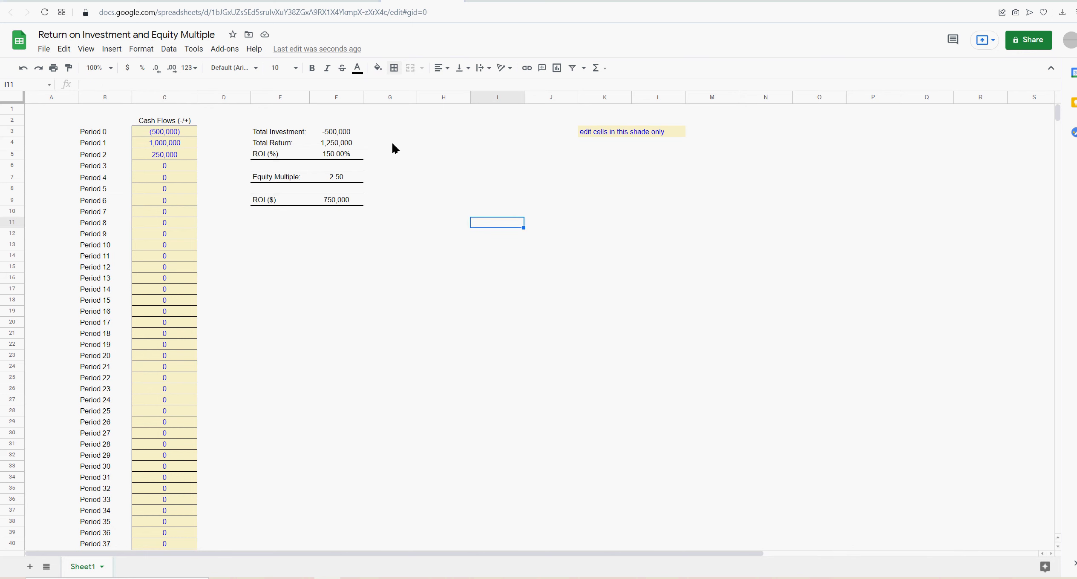
{"action": "left_click", "coordinate": [272, 246]}
{"action": "type", "text": "check"}
{"action": "key", "text": "Return"}
{"action": "key", "text": "Up"}
{"action": "key", "text": "Right"}
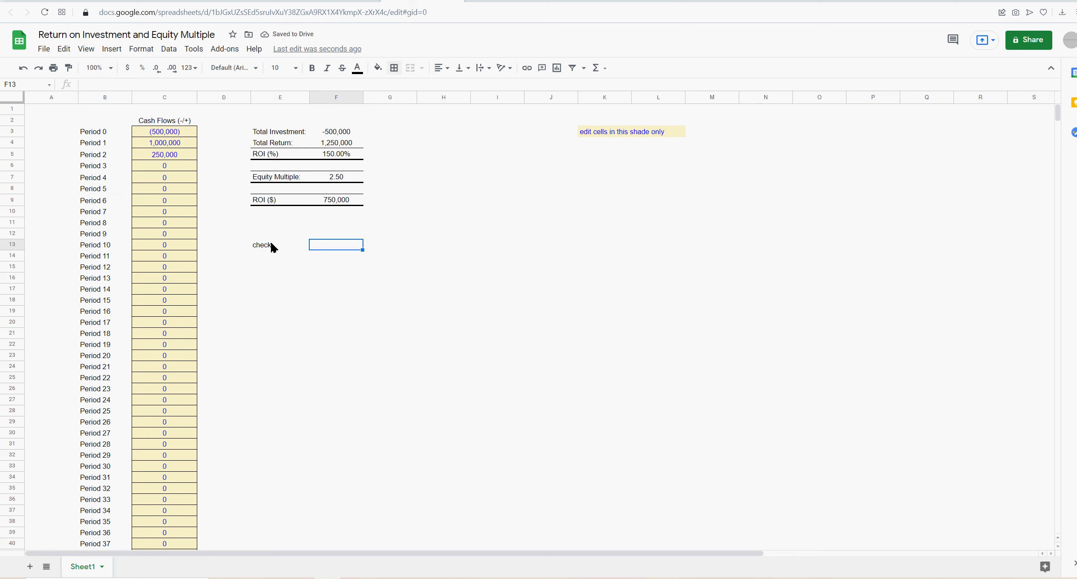
Insert =SUM(F3:F4) and =SUM(C3:C63), both totalling 750,000.
{"action": "left_click", "coordinate": [595, 68]}
{"action": "left_click", "coordinate": [603, 87]}
{"action": "left_click_drag", "start_coordinate": [341, 131], "coordinate": [334, 146]}
{"action": "key", "text": "Return"}
{"action": "left_click", "coordinate": [596, 68]}
{"action": "left_click", "coordinate": [604, 87]}
{"action": "left_click_drag", "start_coordinate": [167, 134], "coordinate": [178, 246]}
{"action": "key", "text": "Return"}
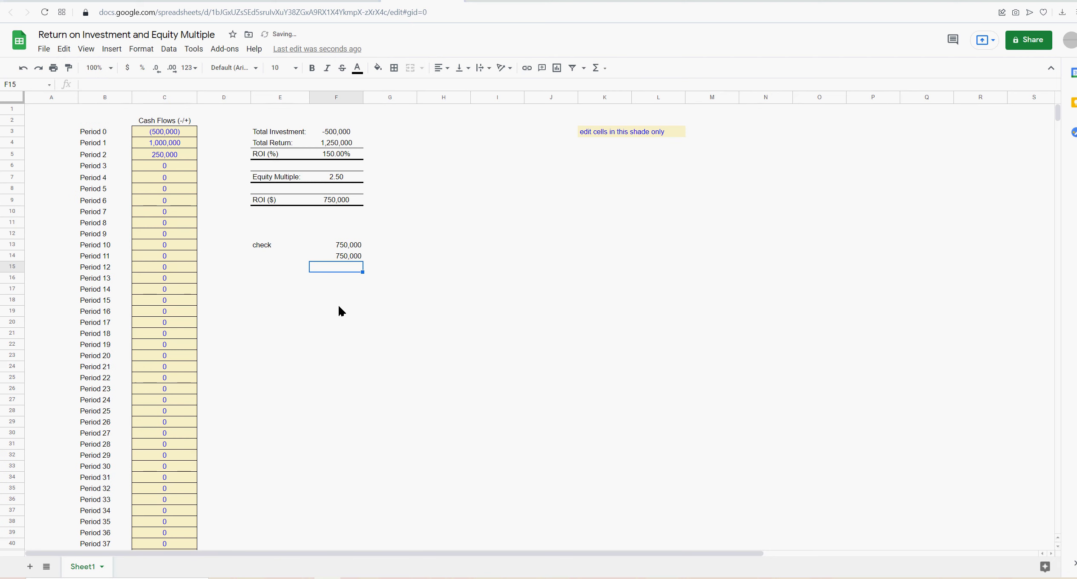
Add a second 'check' label and a comparison =F14=F13 that returns TRUE.
{"action": "left_click", "coordinate": [269, 250]}
{"action": "left_click", "coordinate": [281, 258]}
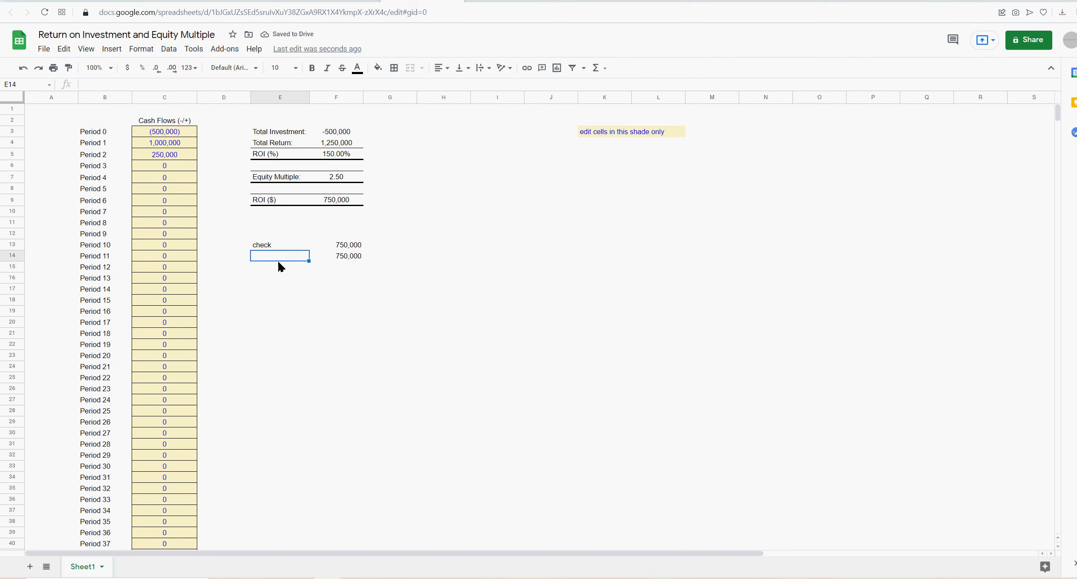
{"action": "type", "text": "chec"}
{"action": "key", "text": "BackSpace"}
{"action": "key", "text": "BackSpace"}
{"action": "key", "text": "BackSpace"}
{"action": "key", "text": "BackSpace"}
{"action": "type", "text": "check"}
{"action": "key", "text": "Return"}
{"action": "key", "text": "Right"}
{"action": "type", "text": "="}
{"action": "left_click", "coordinate": [345, 255]}
{"action": "type", "text": "="}
{"action": "left_click", "coordinate": [354, 246]}
{"action": "key", "text": "Return"}
{"action": "left_click", "coordinate": [343, 269]}
{"action": "left_click", "coordinate": [502, 235]}
Fill the ROI (%), Equity Multiple and ROI ($) rows light grey.
{"action": "left_click_drag", "start_coordinate": [286, 159], "coordinate": [336, 154]}
{"action": "left_click", "coordinate": [377, 68]}
{"action": "left_click", "coordinate": [474, 105]}
{"action": "left_click_drag", "start_coordinate": [270, 178], "coordinate": [329, 200]}
{"action": "left_click", "coordinate": [378, 68]}
{"action": "left_click", "coordinate": [462, 107]}
{"action": "left_click", "coordinate": [378, 68]}
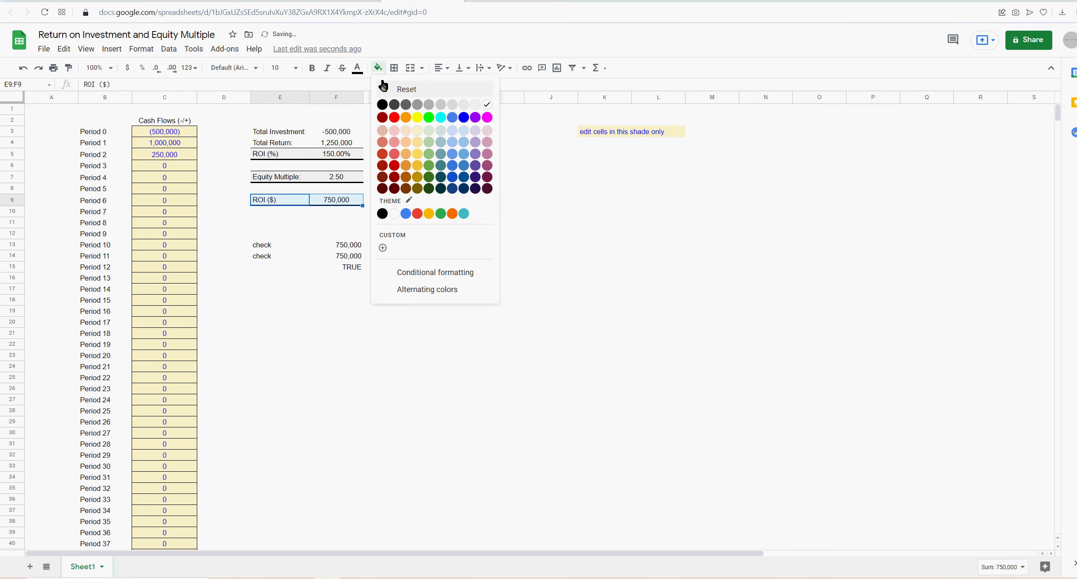
{"action": "left_click", "coordinate": [476, 107]}
{"action": "left_click", "coordinate": [591, 241]}
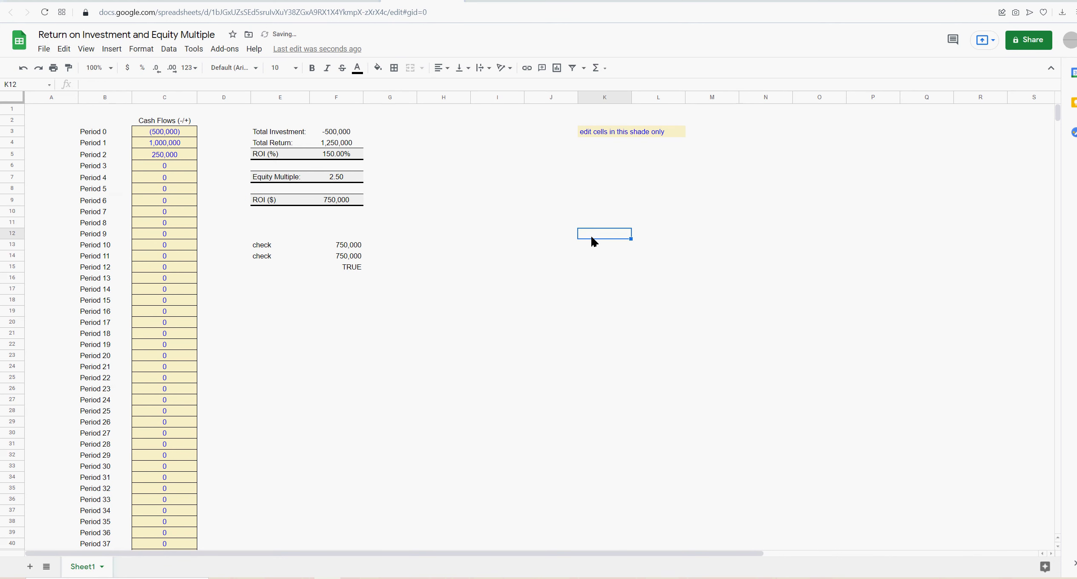
Enter =irr(C3:C63) in E11 to compute the IRR of all cash flows.
{"action": "left_click", "coordinate": [290, 226]}
{"action": "type", "text": "=irr("}
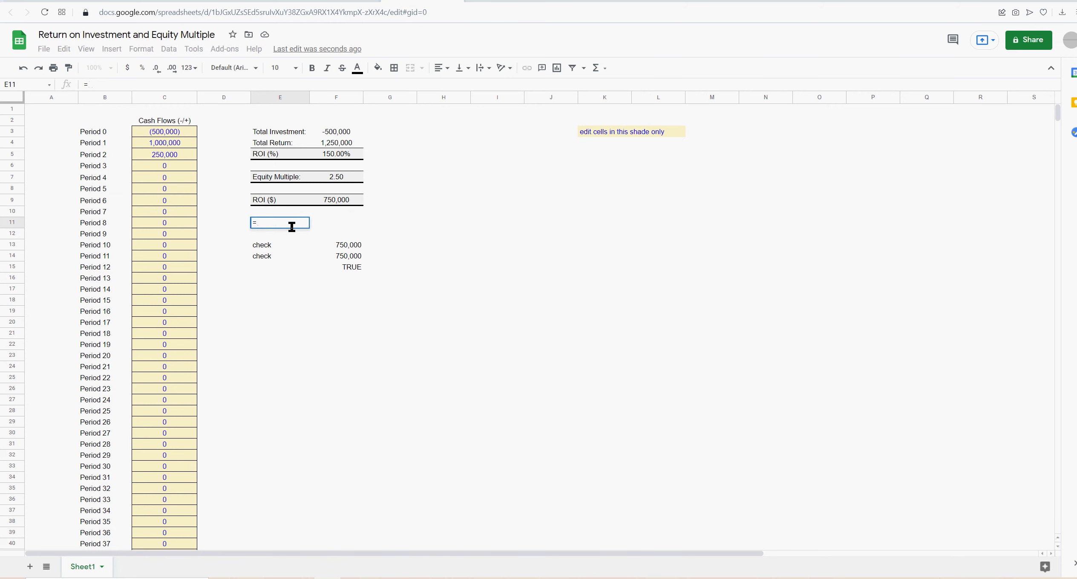
{"action": "left_click", "coordinate": [168, 136]}
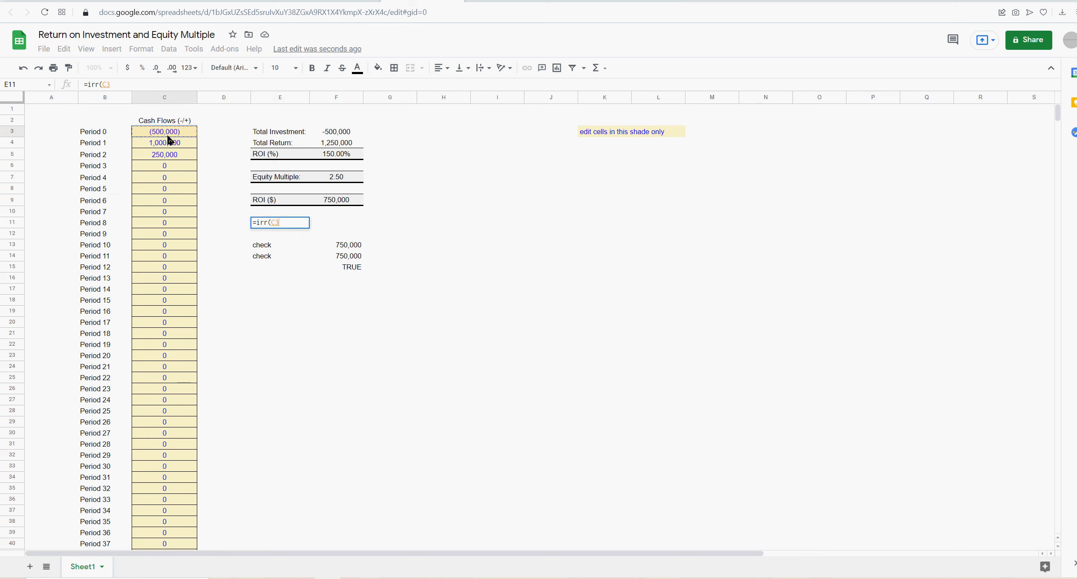
{"action": "left_click_drag", "start_coordinate": [169, 138], "coordinate": [173, 304]}
{"action": "key", "text": "Return"}
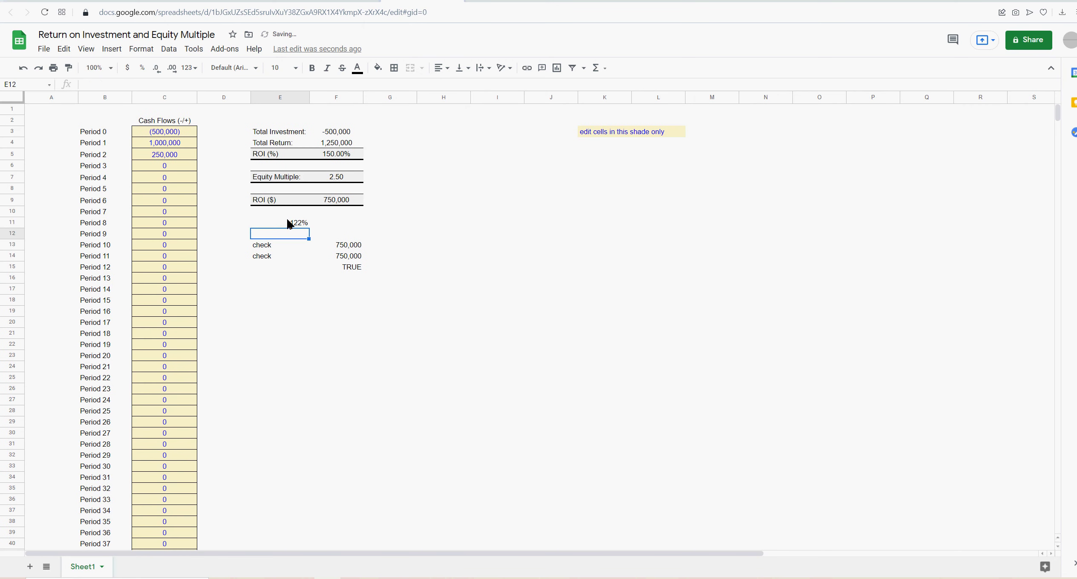
Move the IRR result to F11 and copy the ROI (%) label into E11.
{"action": "left_click", "coordinate": [290, 223]}
{"action": "mouse_move", "coordinate": [296, 219]}
{"action": "left_mouse_down"}
{"action": "mouse_move", "coordinate": [312, 221]}
{"action": "mouse_move", "coordinate": [312, 209]}
{"action": "left_mouse_up"}
{"action": "left_click", "coordinate": [300, 204]}
{"action": "left_click", "coordinate": [271, 158]}
{"action": "key", "text": "ctrl+c"}
{"action": "left_click", "coordinate": [275, 225]}
{"action": "key", "text": "ctrl+v"}
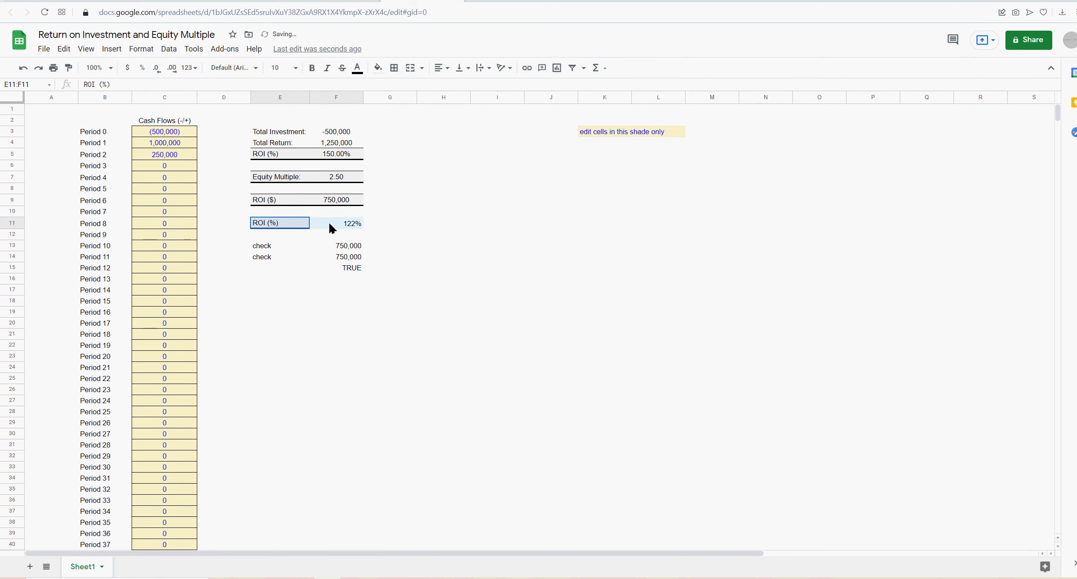
Add top and bottom borders with the chosen line style to the IRR row.
{"action": "left_click", "coordinate": [394, 68]}
{"action": "left_click", "coordinate": [411, 104]}
{"action": "left_click", "coordinate": [440, 105]}
{"action": "left_click", "coordinate": [476, 103]}
{"action": "left_click", "coordinate": [505, 141]}
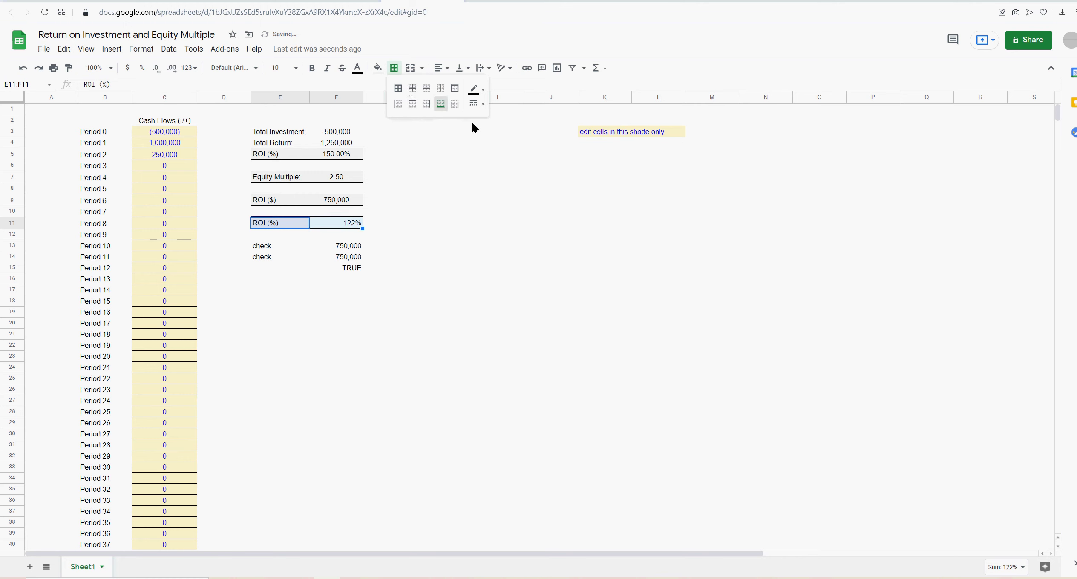
{"action": "left_click", "coordinate": [412, 104]}
{"action": "left_click", "coordinate": [476, 103]}
{"action": "left_click", "coordinate": [487, 128]}
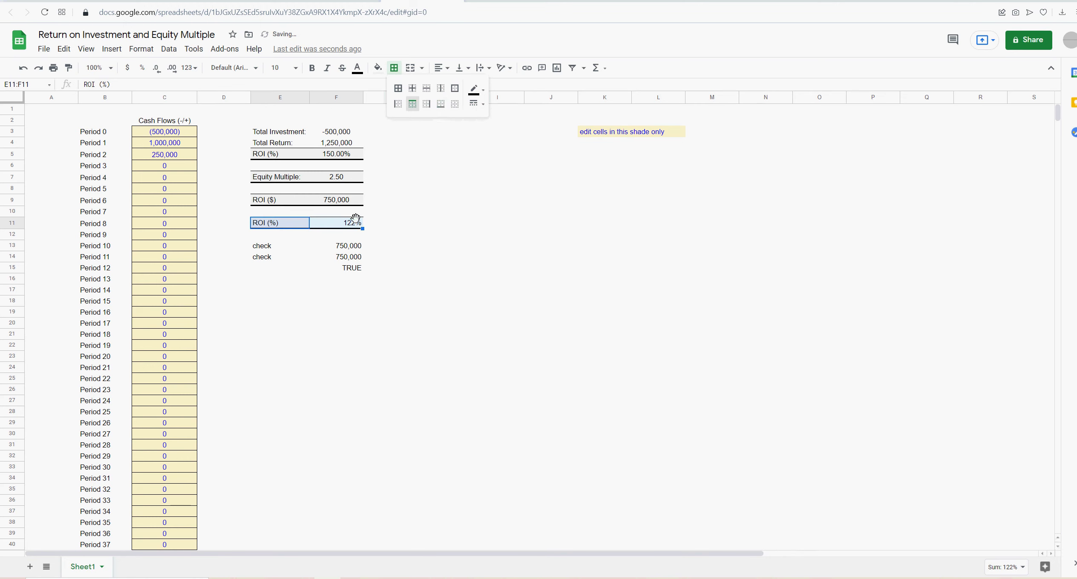
Shade the IRR row light grey, centre the IRR result, and select 'ROI' in its label.
{"action": "left_click", "coordinate": [377, 68]}
{"action": "left_click", "coordinate": [481, 110]}
{"action": "left_click", "coordinate": [483, 208]}
{"action": "left_click", "coordinate": [347, 227]}
{"action": "left_click", "coordinate": [442, 67]}
{"action": "left_click", "coordinate": [452, 88]}
{"action": "left_click", "coordinate": [275, 222]}
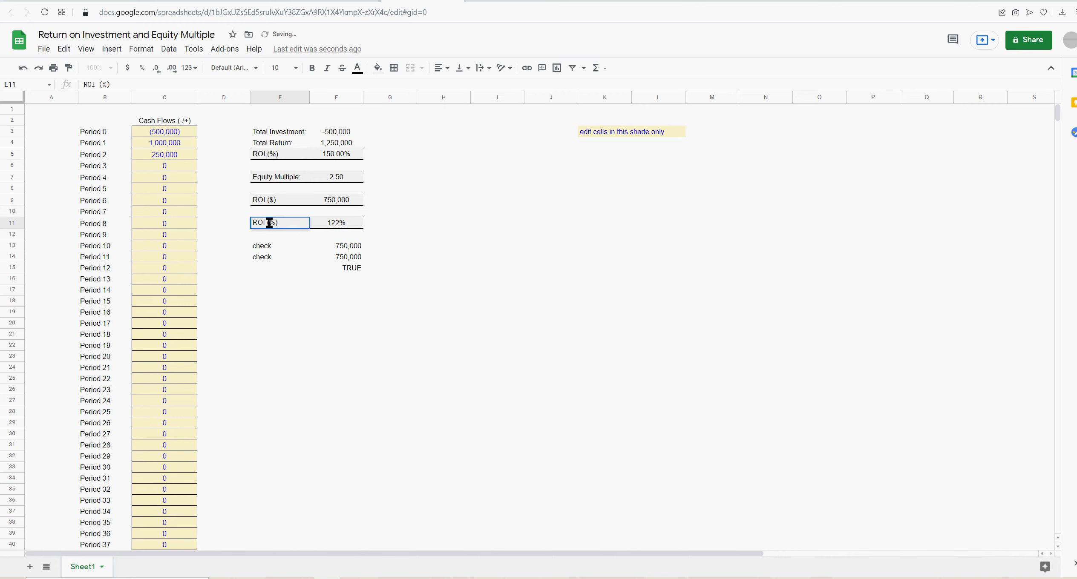
{"action": "left_click_drag", "start_coordinate": [267, 223], "coordinate": [226, 228]}
Rename the label to IRR (%), then set Period 1 to 0 and Period 3 to 1,500,000.
{"action": "type", "text": "IRR"}
{"action": "key", "text": "Return"}
{"action": "left_click", "coordinate": [169, 136]}
{"action": "left_click", "coordinate": [168, 146]}
{"action": "type", "text": "0"}
{"action": "key", "text": "Return"}
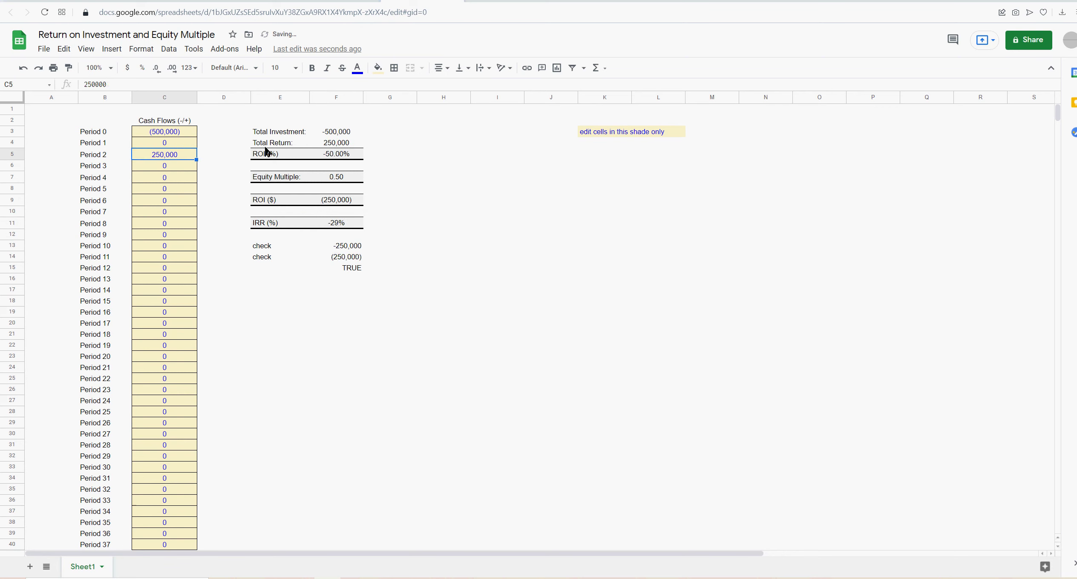
{"action": "key", "text": "Down"}
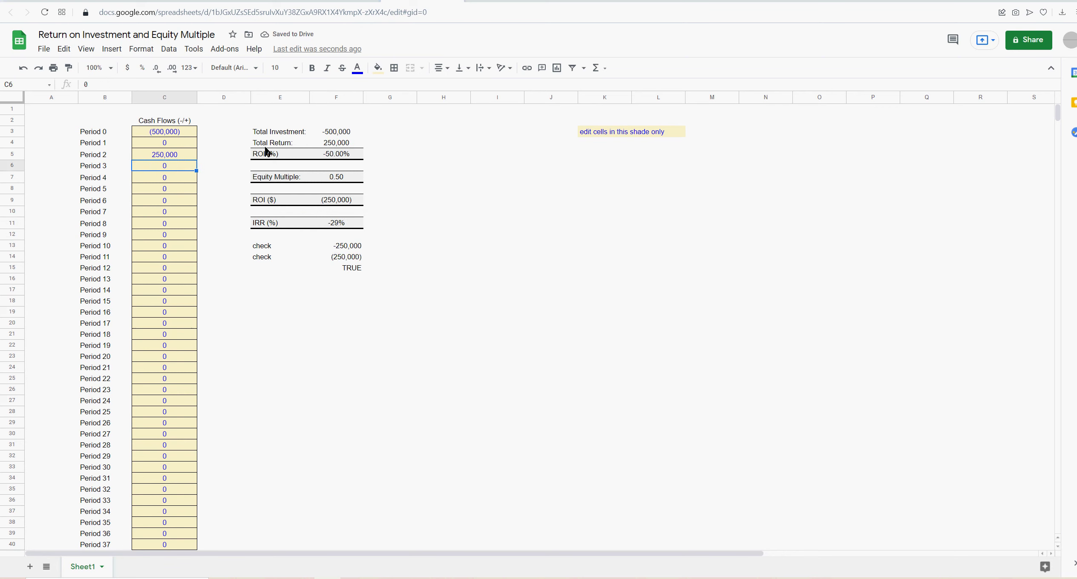
{"action": "type", "text": "1,5"}
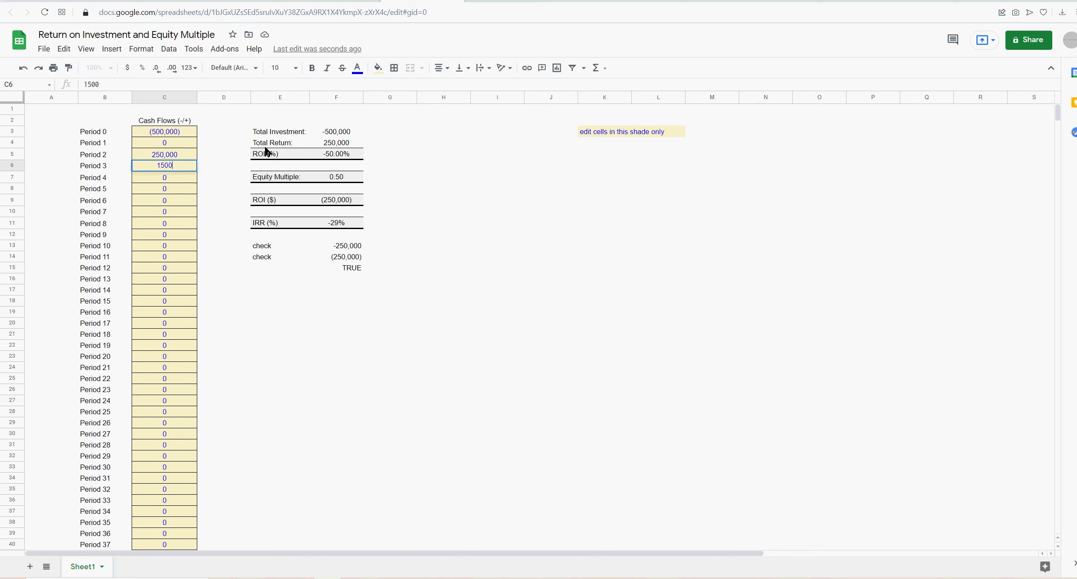
{"action": "type", "text": "00,000"}
{"action": "key", "text": "Return"}
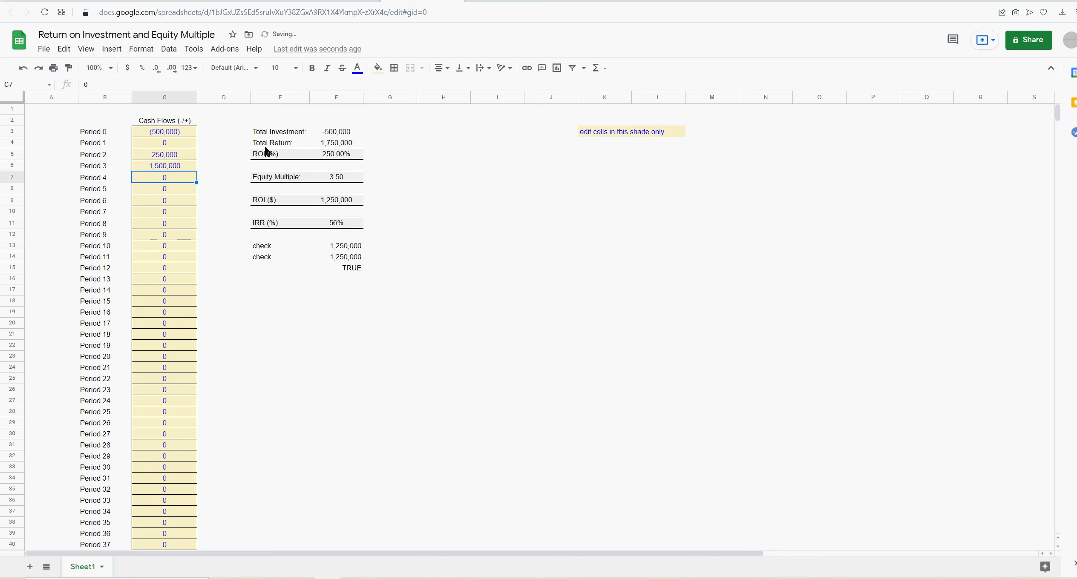
Move the 1,500,000 inflow from Period 3 to Period 1 and compare the ROI and IRR.
{"action": "left_click", "coordinate": [342, 227]}
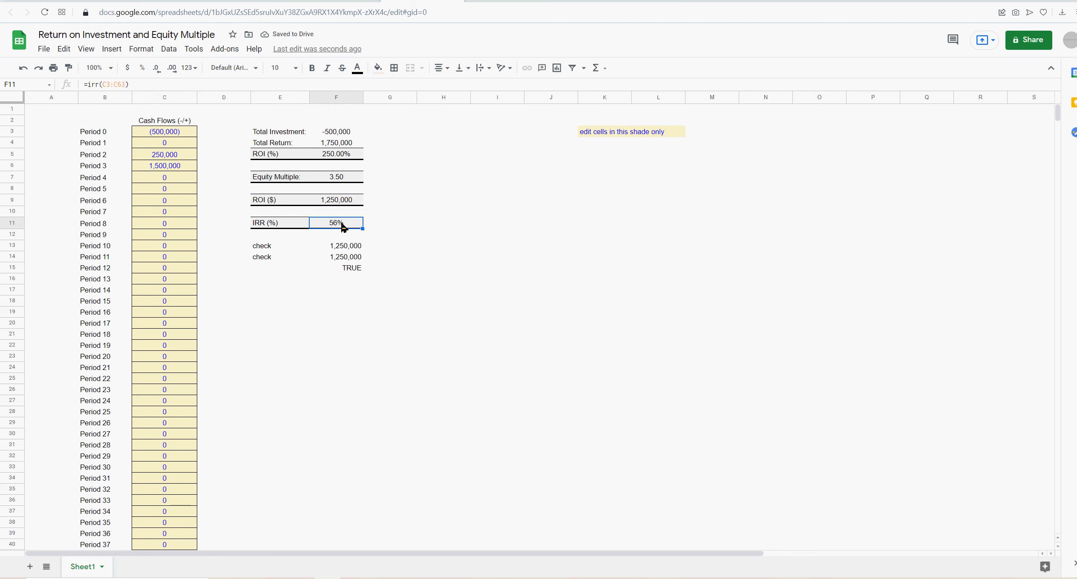
{"action": "left_click", "coordinate": [346, 158]}
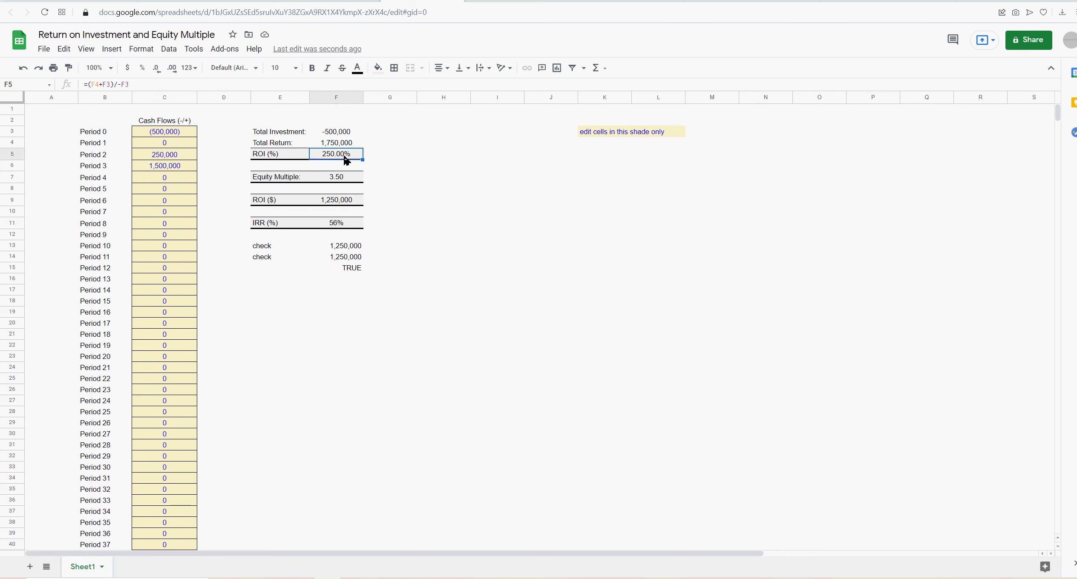
{"action": "left_click", "coordinate": [166, 168]}
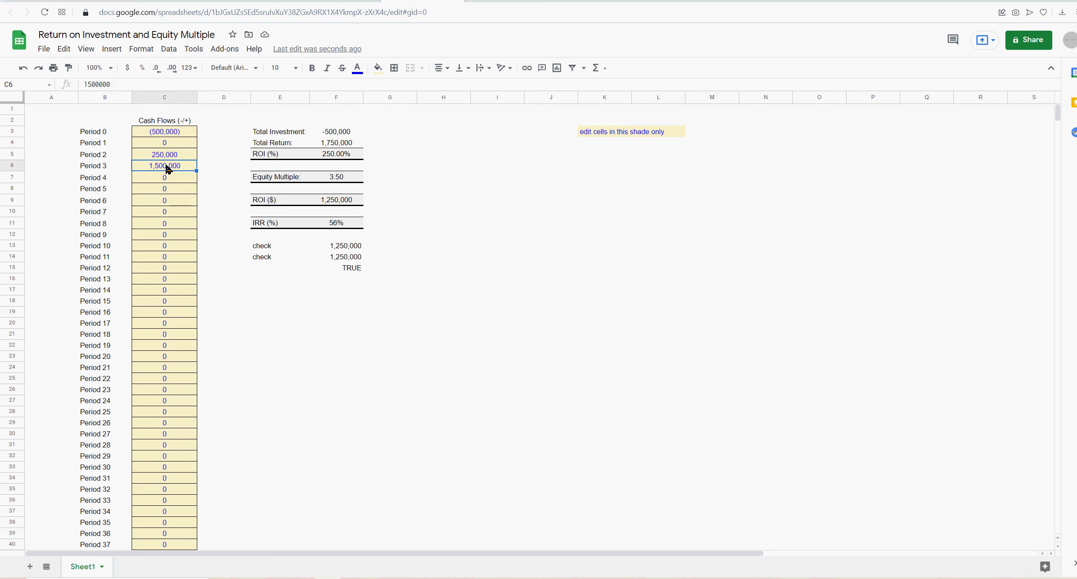
{"action": "left_click", "coordinate": [345, 158]}
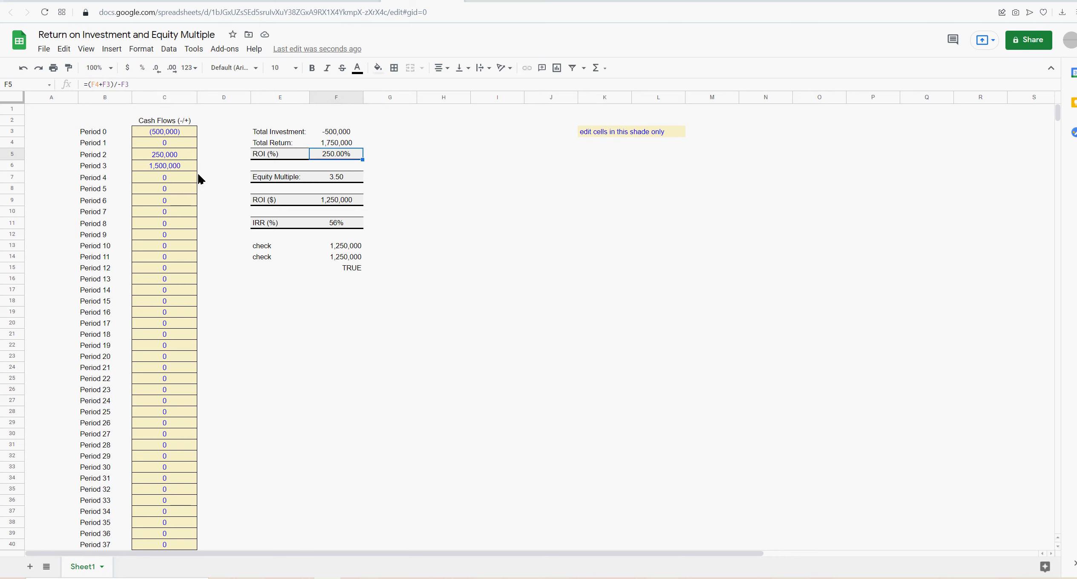
{"action": "left_click", "coordinate": [163, 169]}
{"action": "key", "text": "ctrl+c"}
{"action": "left_click", "coordinate": [166, 143]}
{"action": "key", "text": "ctrl+v"}
{"action": "left_click", "coordinate": [172, 168]}
{"action": "key", "text": "Delete"}
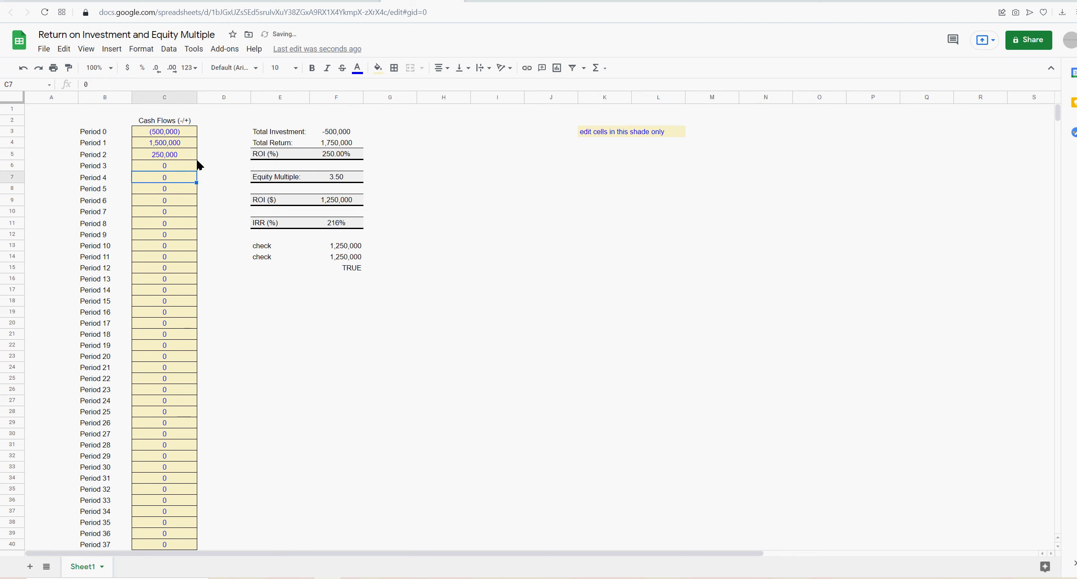
{"action": "left_click", "coordinate": [337, 156]}
{"action": "left_click", "coordinate": [339, 223]}
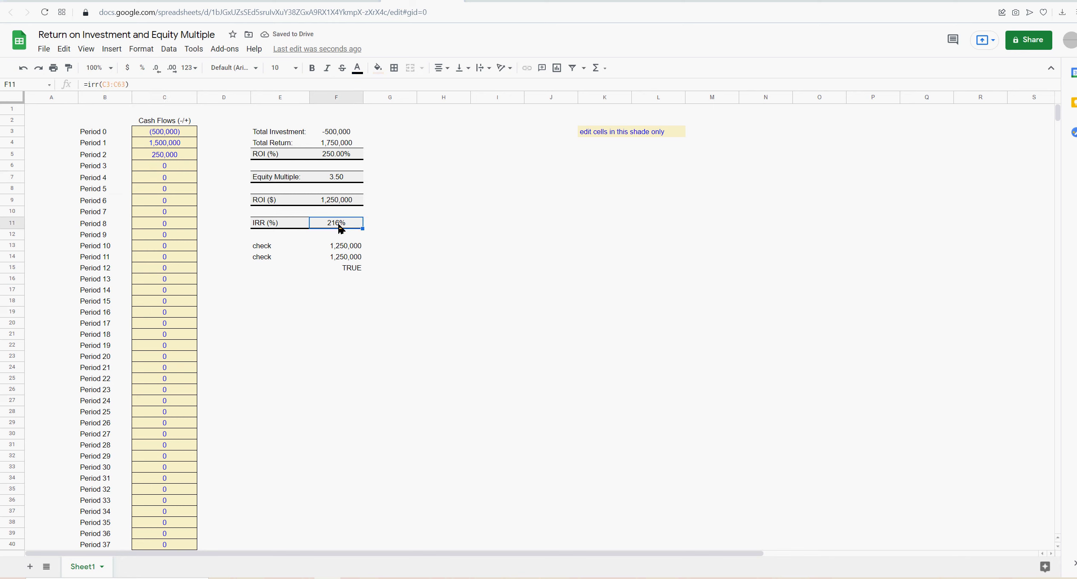
Restore Period 1 to 0 and Period 3 to 1,500,000, giving an IRR of 56%.
{"action": "left_click", "coordinate": [171, 147]}
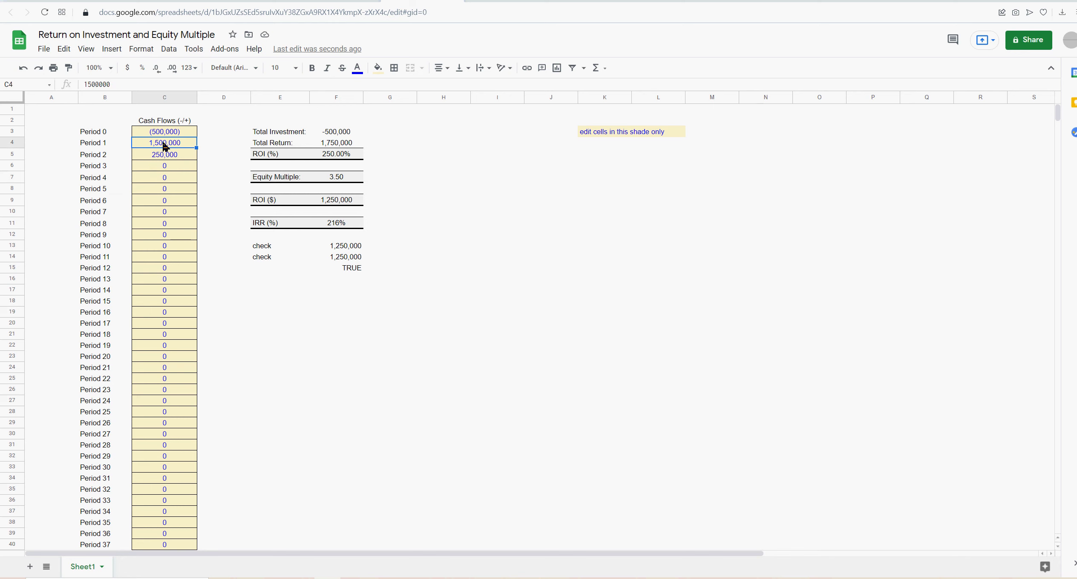
{"action": "type", "text": "0"}
{"action": "key", "text": "Return"}
{"action": "key", "text": "Down"}
{"action": "key", "text": "Down"}
{"action": "key", "text": "Up"}
{"action": "type", "text": "1500000"}
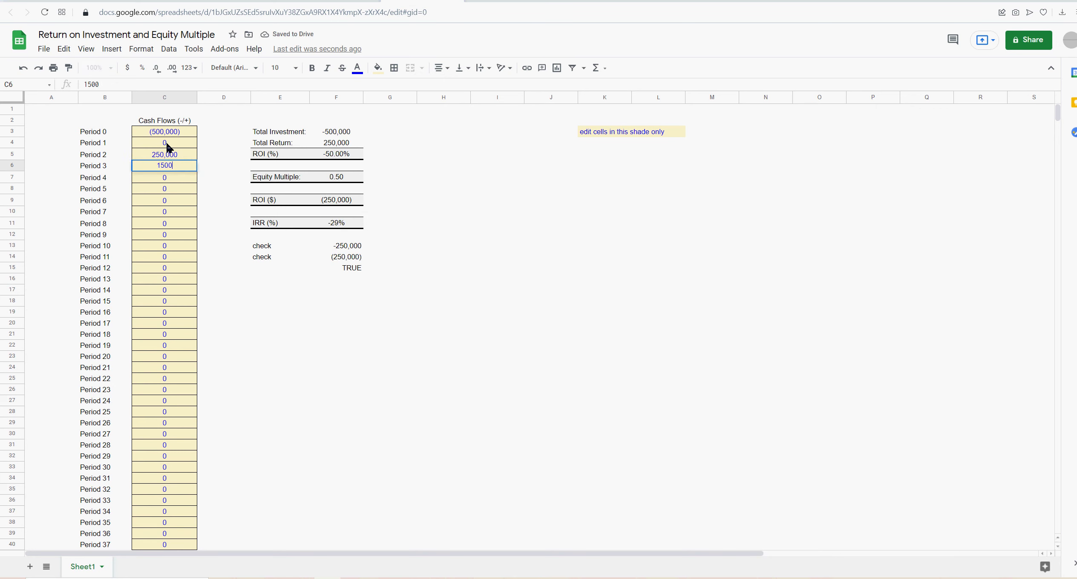
{"action": "key", "text": "Return"}
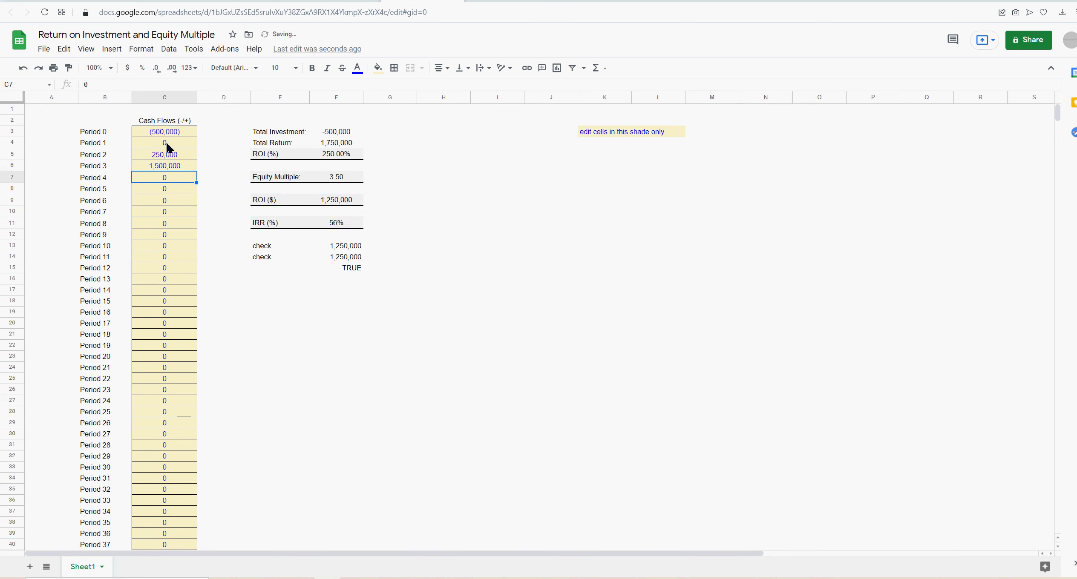
{"action": "left_click", "coordinate": [339, 228]}
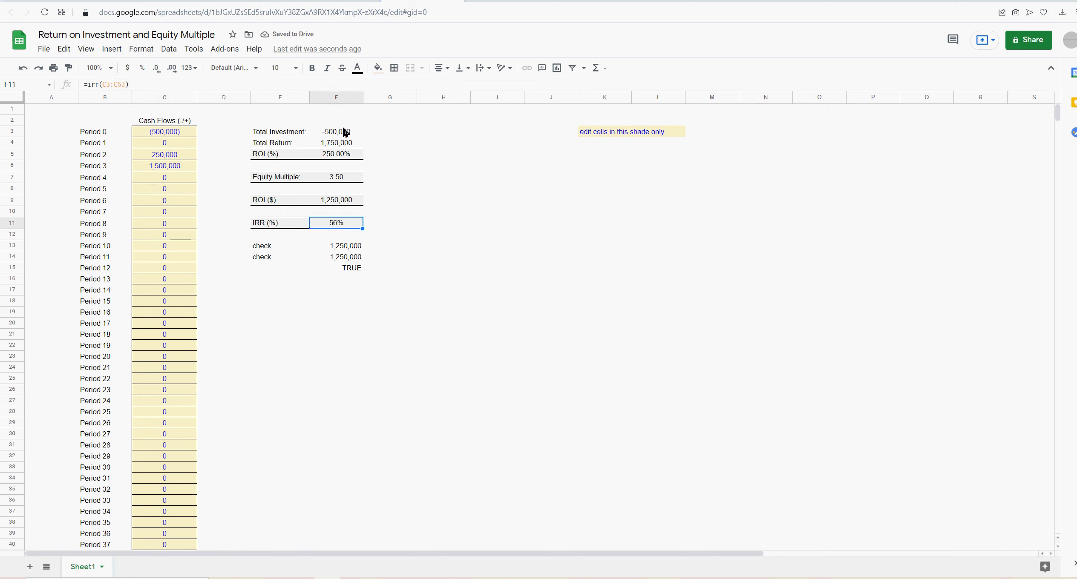
Right-align F3:F11 from Total Investment to IRR, then review the IRR and ROI formulas.
{"action": "left_click_drag", "start_coordinate": [347, 132], "coordinate": [343, 222]}
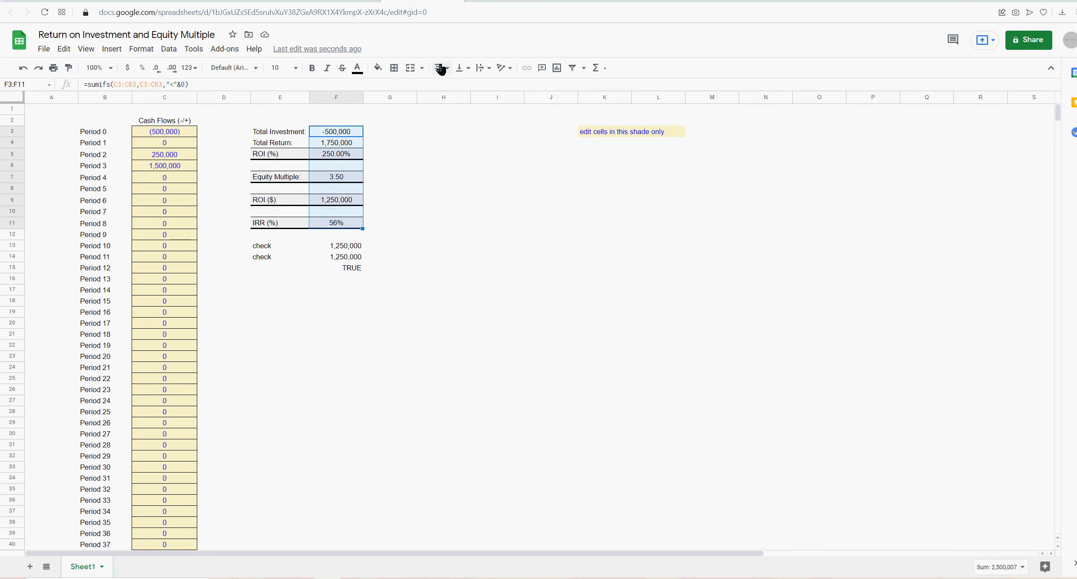
{"action": "left_click", "coordinate": [467, 84]}
{"action": "left_click", "coordinate": [345, 229]}
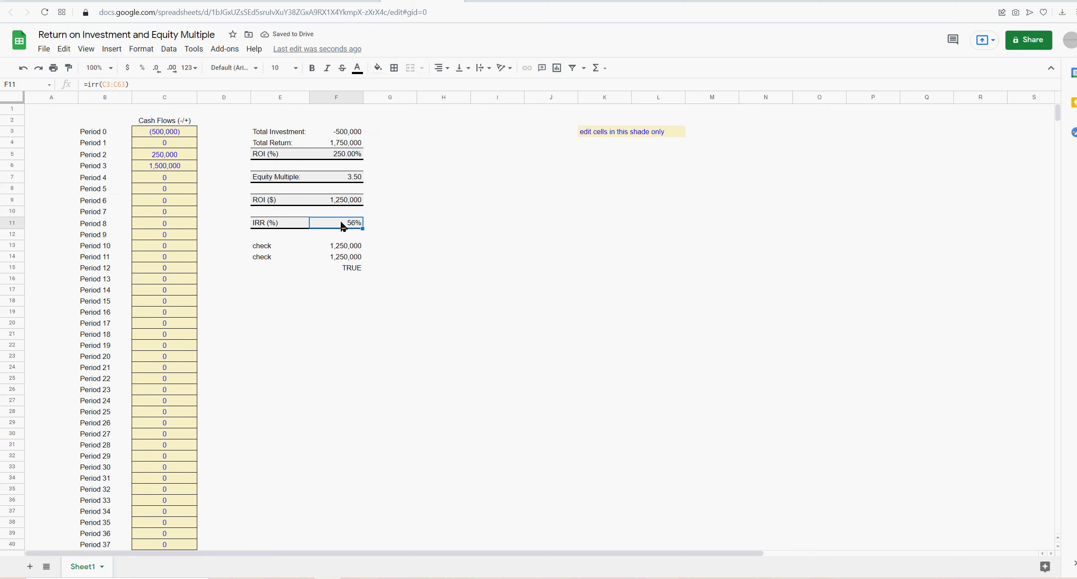
{"action": "left_click_drag", "start_coordinate": [93, 143], "coordinate": [91, 176]}
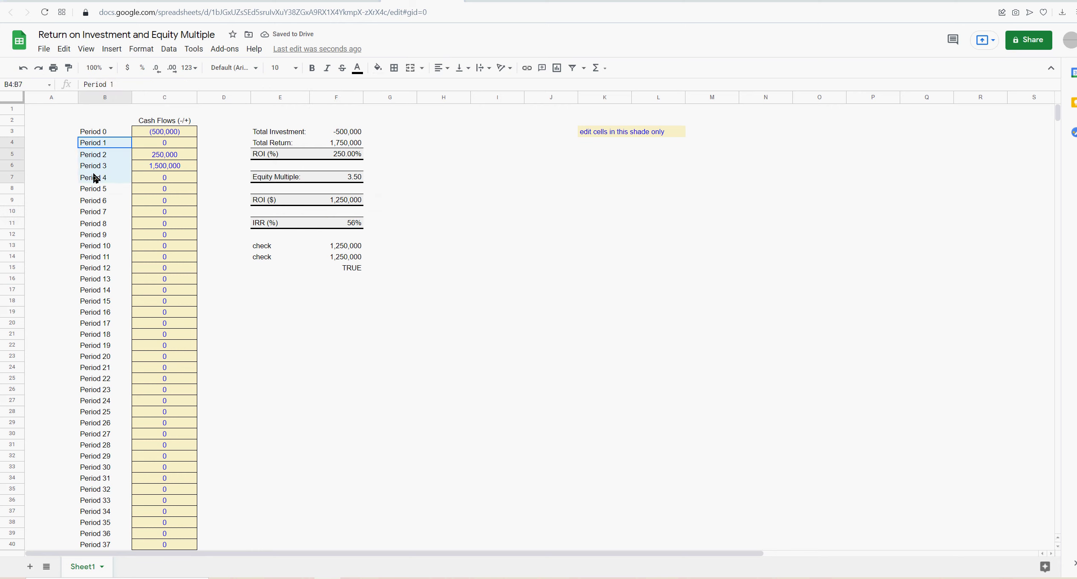
{"action": "left_click", "coordinate": [353, 228]}
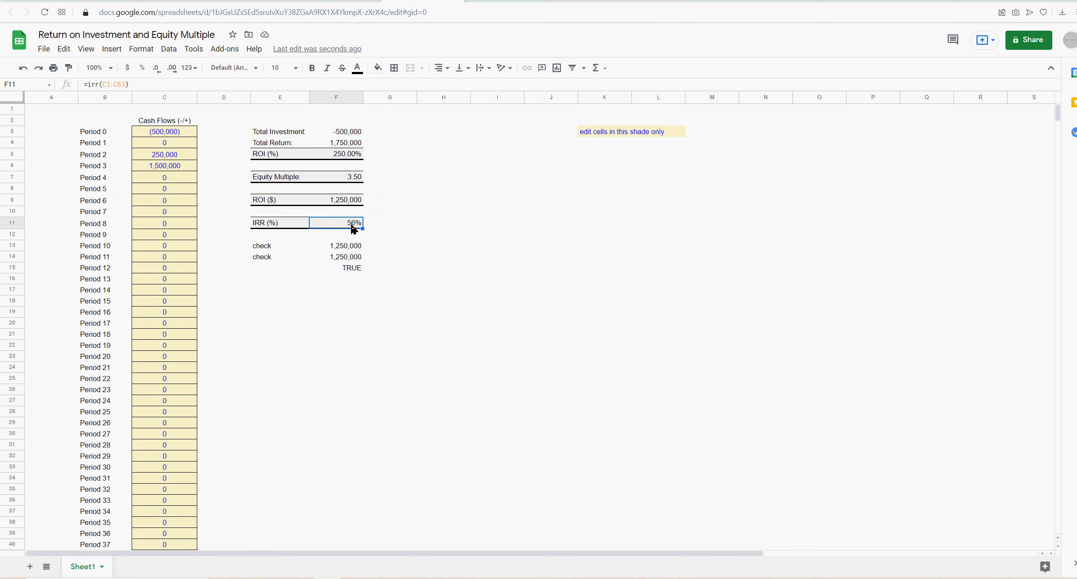
{"action": "left_click", "coordinate": [348, 158]}
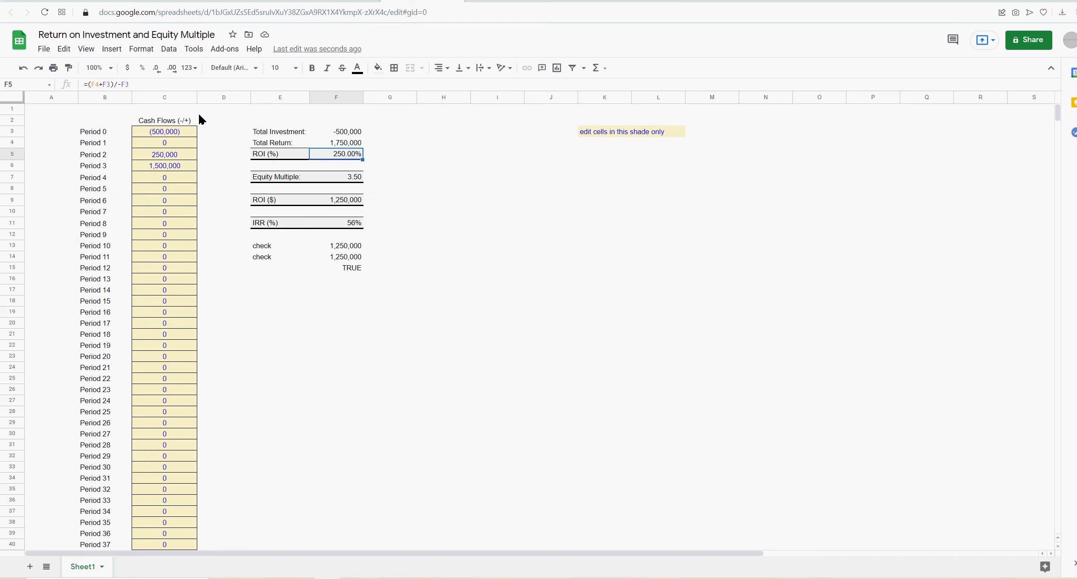
Put all borders on the period labels from Period 0 to Period 60.
{"action": "left_click_drag", "start_coordinate": [106, 134], "coordinate": [130, 408]}
{"action": "left_click", "coordinate": [394, 67]}
{"action": "left_click", "coordinate": [401, 88]}
{"action": "left_click", "coordinate": [326, 265]}
{"action": "scroll", "coordinate": [175, 179], "scroll_direction": "up", "scroll_amount": 10}
Give every cell of B3:C63 dotted borders.
{"action": "left_click_drag", "start_coordinate": [106, 132], "coordinate": [144, 464]}
{"action": "left_click", "coordinate": [394, 68]}
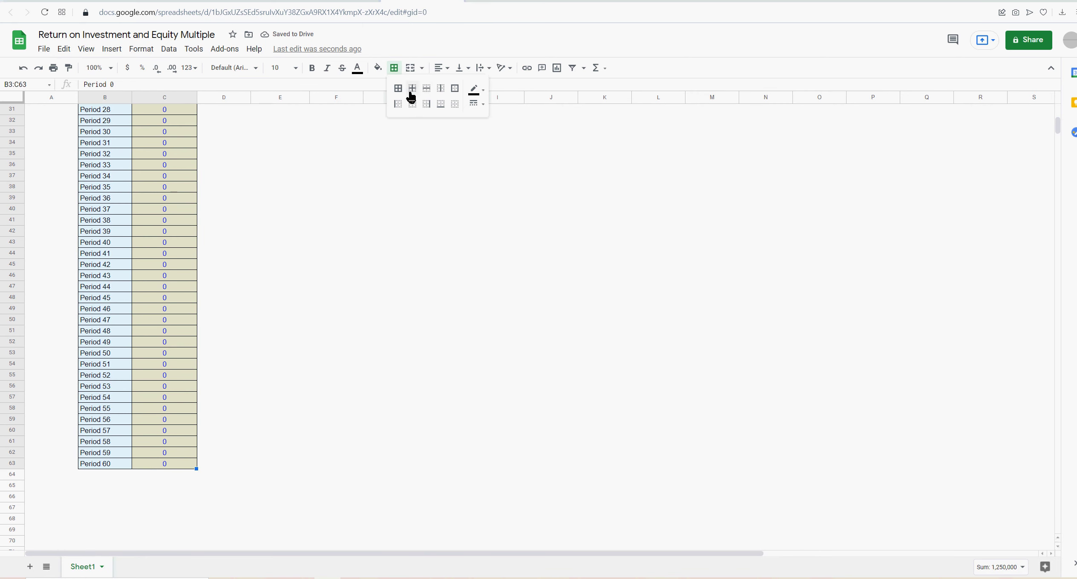
{"action": "left_click", "coordinate": [398, 88]}
{"action": "left_click", "coordinate": [490, 107]}
{"action": "left_click", "coordinate": [505, 175]}
{"action": "left_click", "coordinate": [336, 275]}
{"action": "scroll", "coordinate": [291, 294], "scroll_direction": "up", "scroll_amount": 10}
Bold the Cash Flows (-/+) heading and add a bold merged 'Return Metrics' title over E2:F2.
{"action": "left_click", "coordinate": [183, 121]}
{"action": "left_click", "coordinate": [312, 68]}
{"action": "left_click_drag", "start_coordinate": [309, 98], "coordinate": [361, 127]}
{"action": "left_click", "coordinate": [410, 68]}
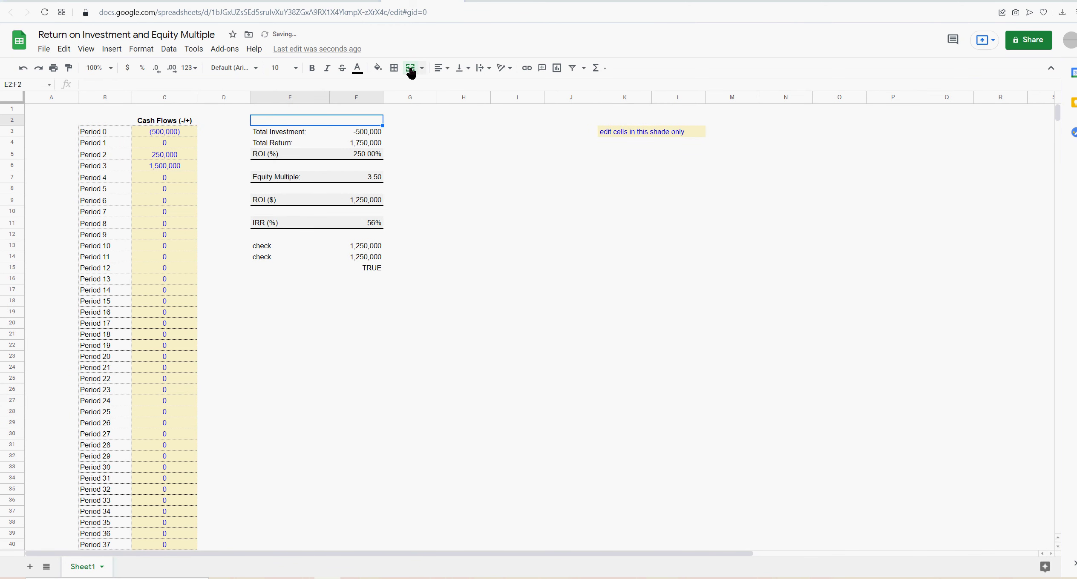
{"action": "type", "text": "Return Metrics"}
{"action": "key", "text": "Return"}
{"action": "left_click", "coordinate": [314, 122]}
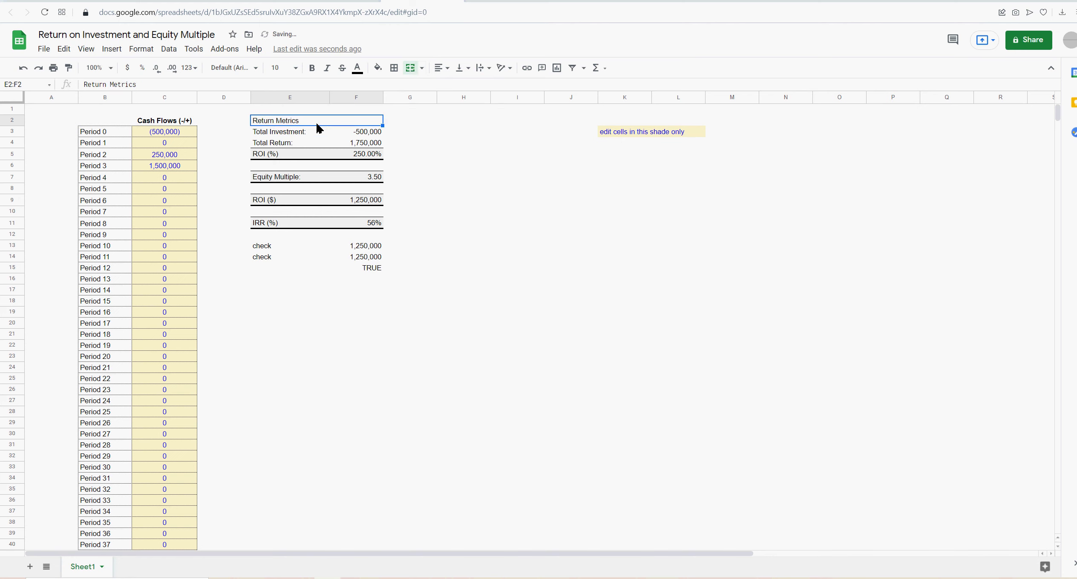
{"action": "left_click", "coordinate": [311, 67]}
{"action": "left_click", "coordinate": [570, 206]}
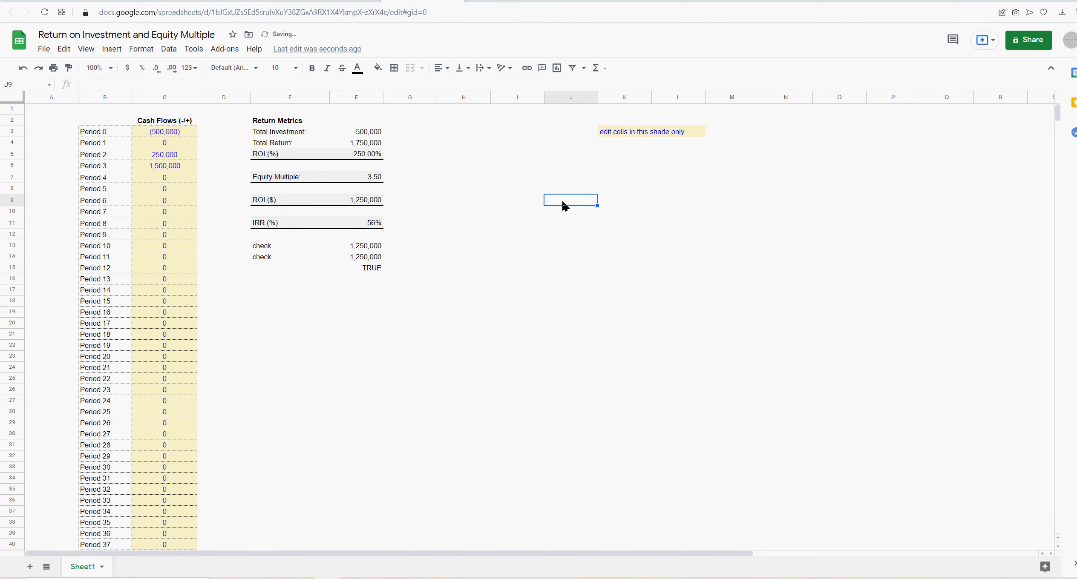
{"action": "left_click_drag", "start_coordinate": [268, 156], "coordinate": [361, 155]}
{"action": "left_click", "coordinate": [268, 181]}
{"action": "key", "text": "shift+Right"}
{"action": "left_click", "coordinate": [263, 204]}
{"action": "left_click", "coordinate": [374, 205]}
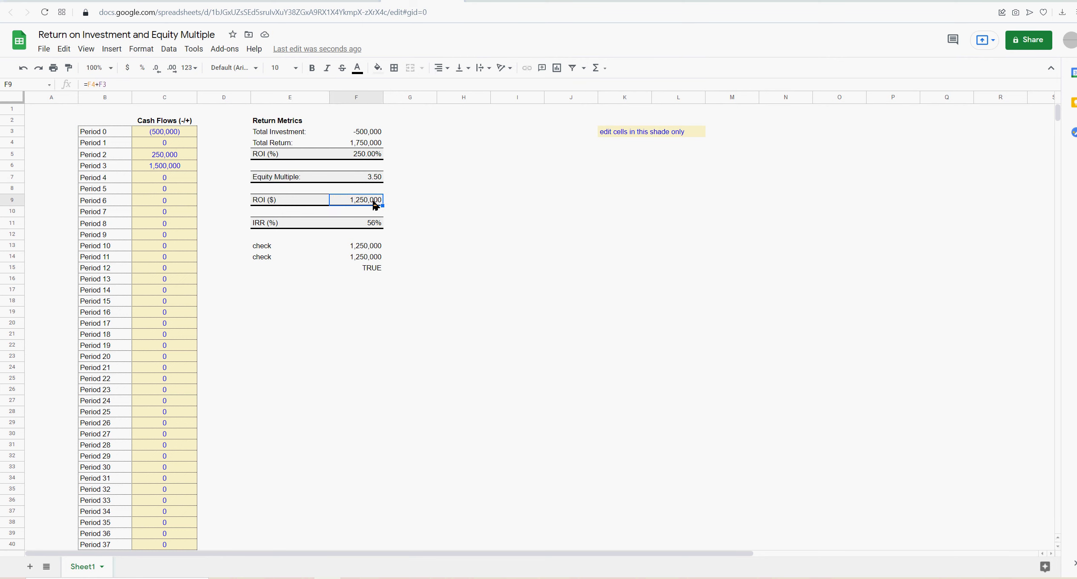
{"action": "left_click", "coordinate": [261, 224]}
{"action": "left_click", "coordinate": [373, 226]}
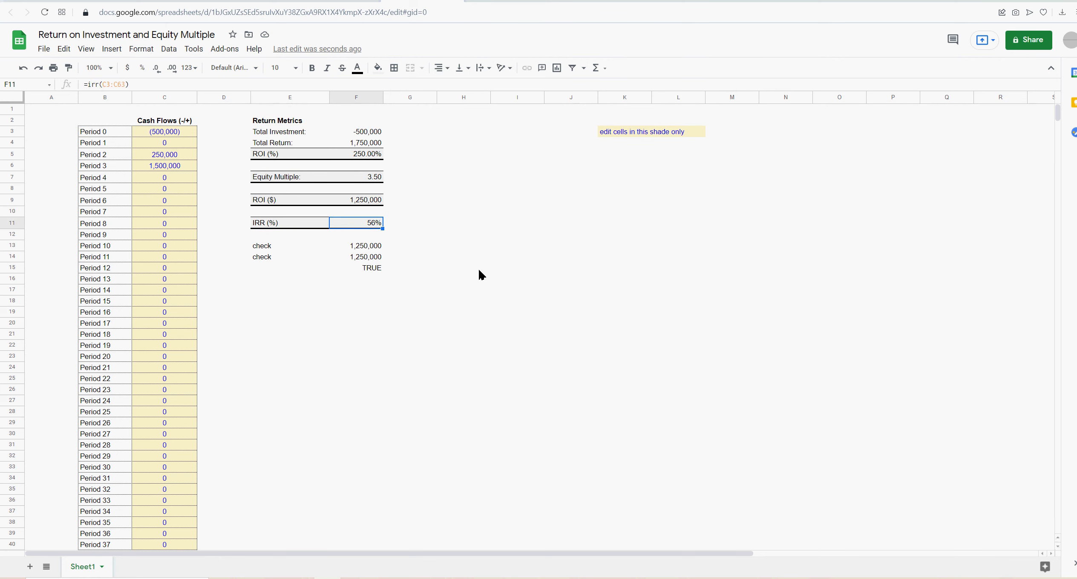
{"action": "left_click", "coordinate": [367, 247]}
{"action": "left_click", "coordinate": [367, 258]}
{"action": "left_click", "coordinate": [369, 269]}
{"action": "left_click", "coordinate": [511, 284]}
{"action": "left_click", "coordinate": [381, 225]}
{"action": "left_click", "coordinate": [164, 133]}
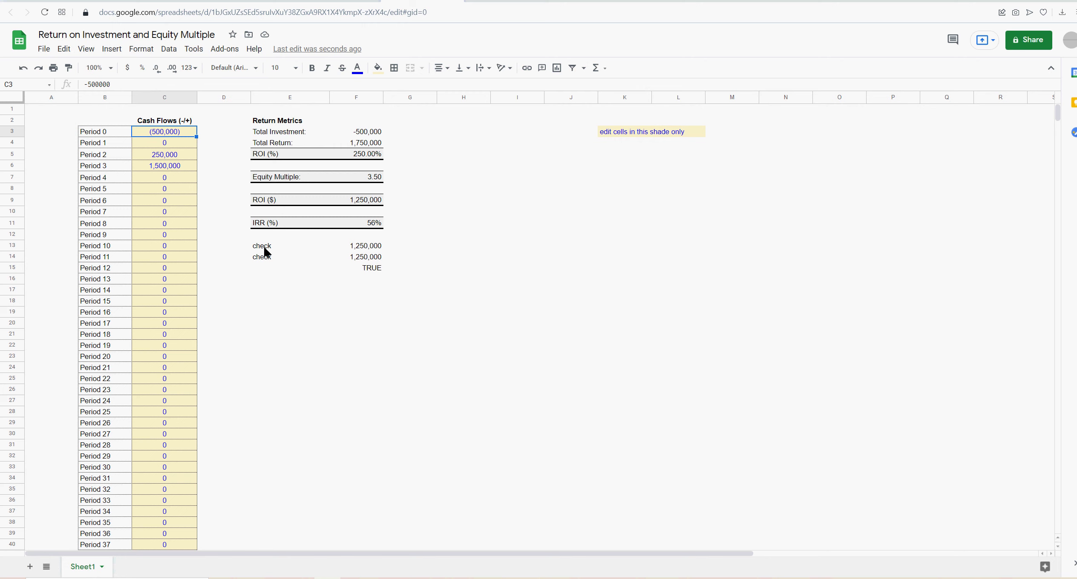
Move the check block down to E15:F17, then add and delete an NPV label in E13.
{"action": "left_click_drag", "start_coordinate": [261, 249], "coordinate": [360, 269]}
{"action": "left_click", "coordinate": [317, 249]}
{"action": "type", "text": "NPV"}
{"action": "key", "text": "Return"}
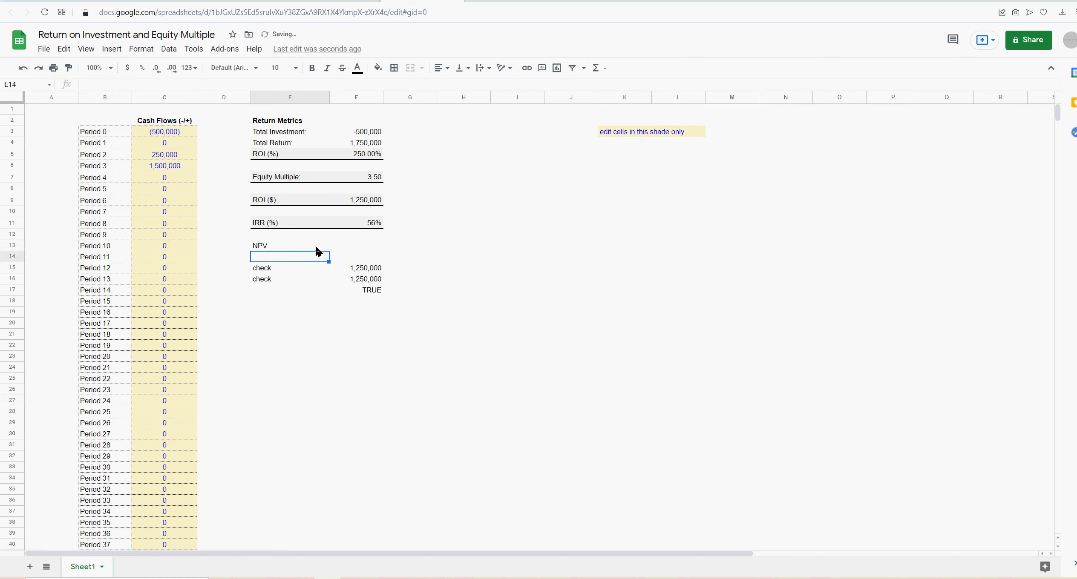
{"action": "key", "text": "Up"}
{"action": "key", "text": "Right"}
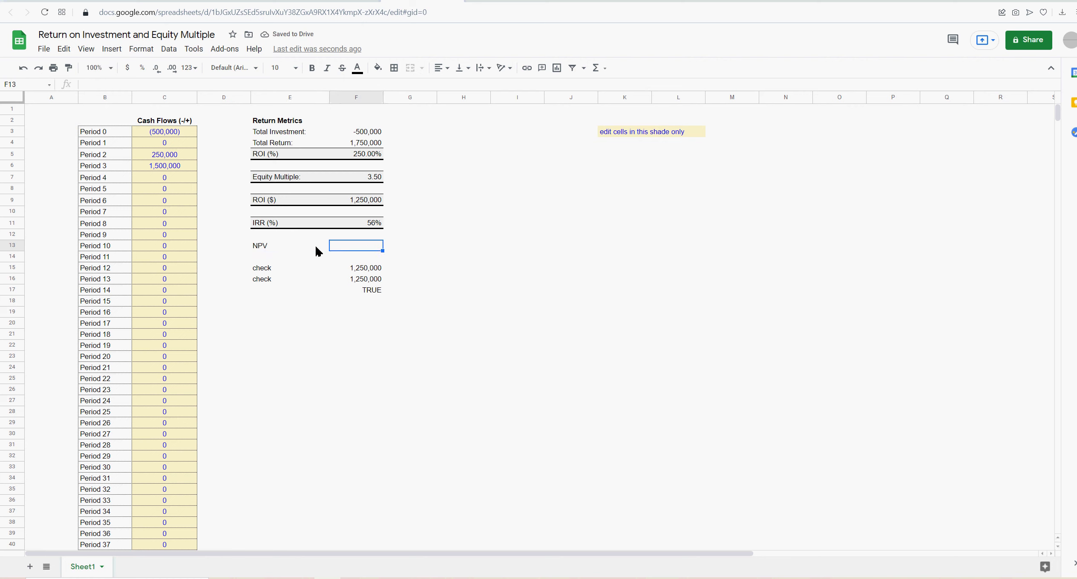
{"action": "key", "text": "Left"}
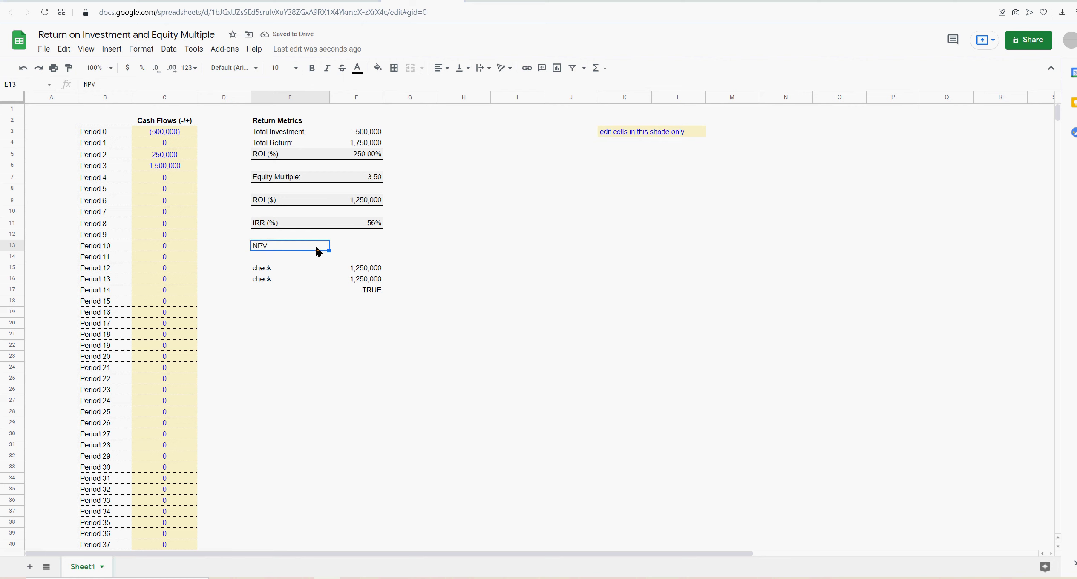
{"action": "key", "text": "Delete"}
{"action": "key", "text": "Down"}
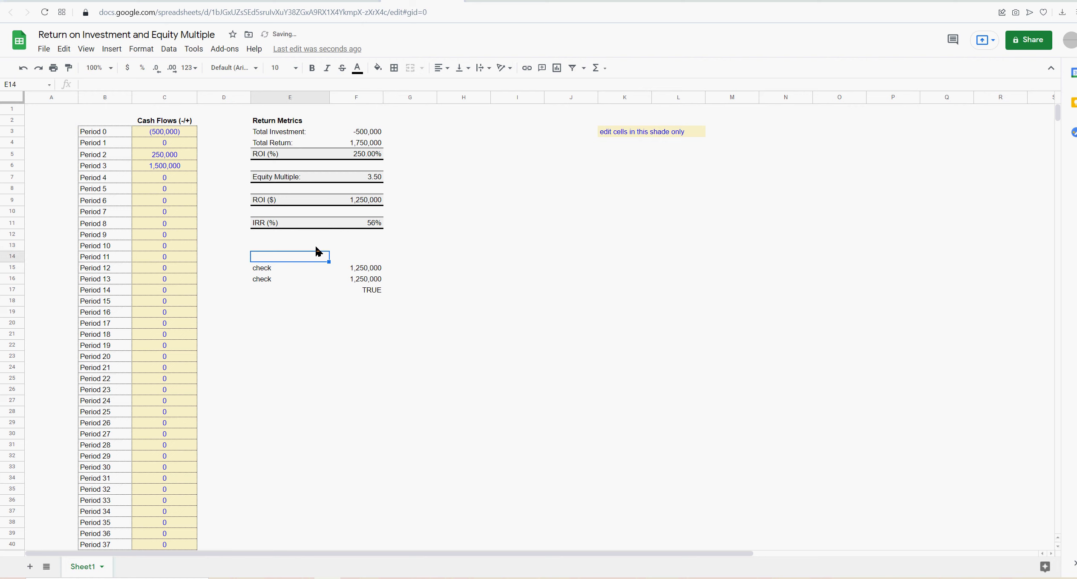
{"action": "key", "text": "Up"}
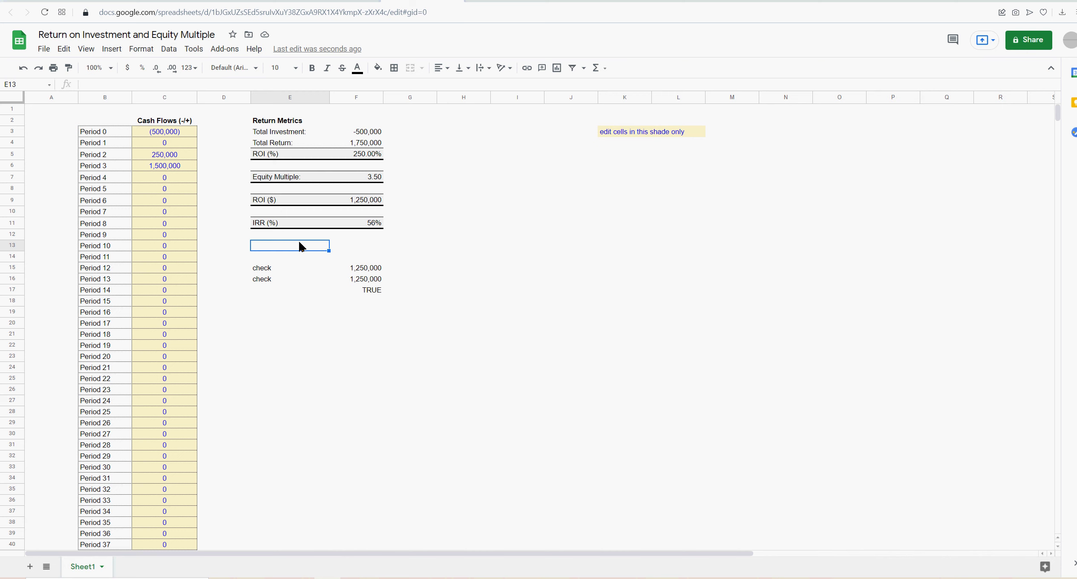
Review the check block, the Period 0–6 labels and the empty cells beside the cash flows.
{"action": "left_click_drag", "start_coordinate": [263, 268], "coordinate": [363, 291]}
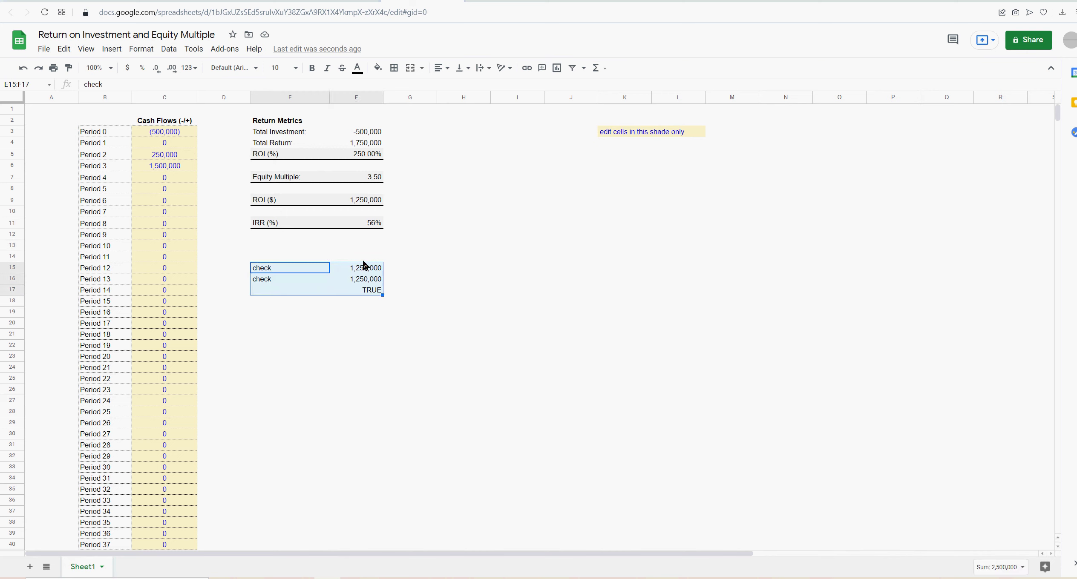
{"action": "left_click", "coordinate": [286, 243]}
{"action": "left_click_drag", "start_coordinate": [102, 137], "coordinate": [105, 206]}
{"action": "left_click", "coordinate": [273, 242]}
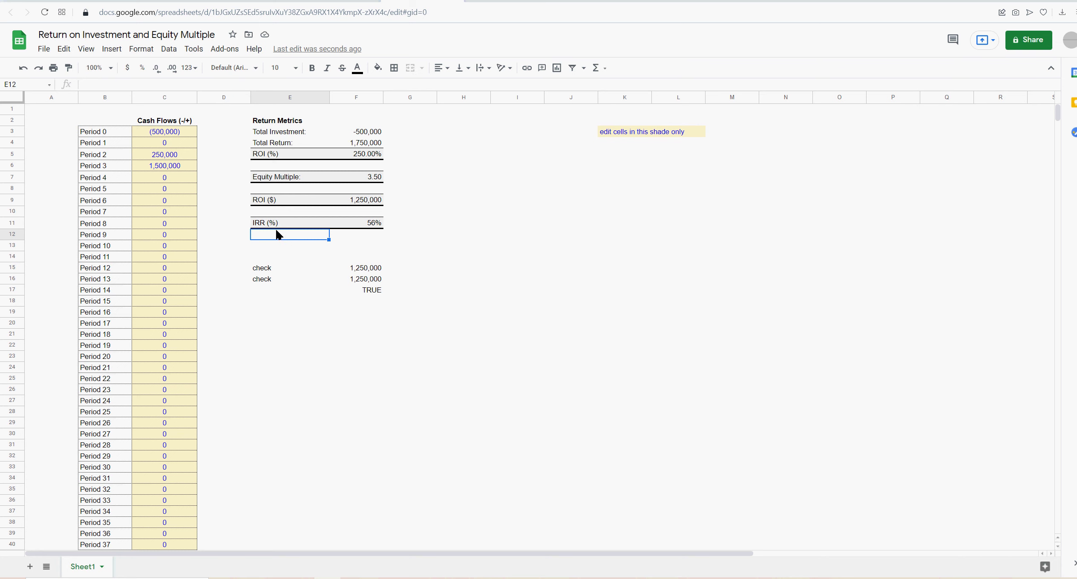
{"action": "left_click_drag", "start_coordinate": [208, 133], "coordinate": [209, 166]}
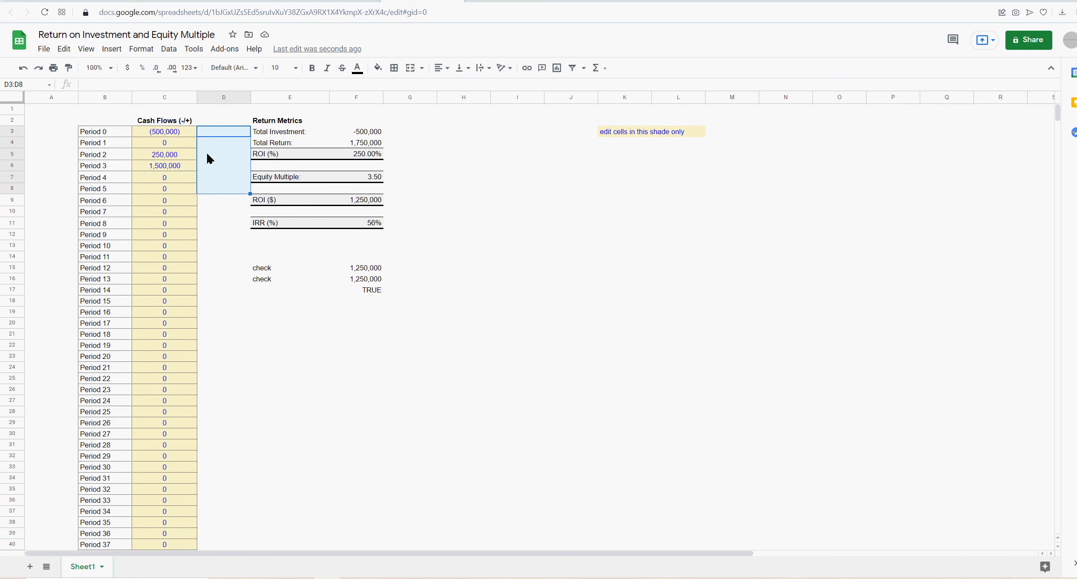
Start the balance column in I10 with a reference to the Period 0 cash flow (500,000).
{"action": "left_click", "coordinate": [370, 225]}
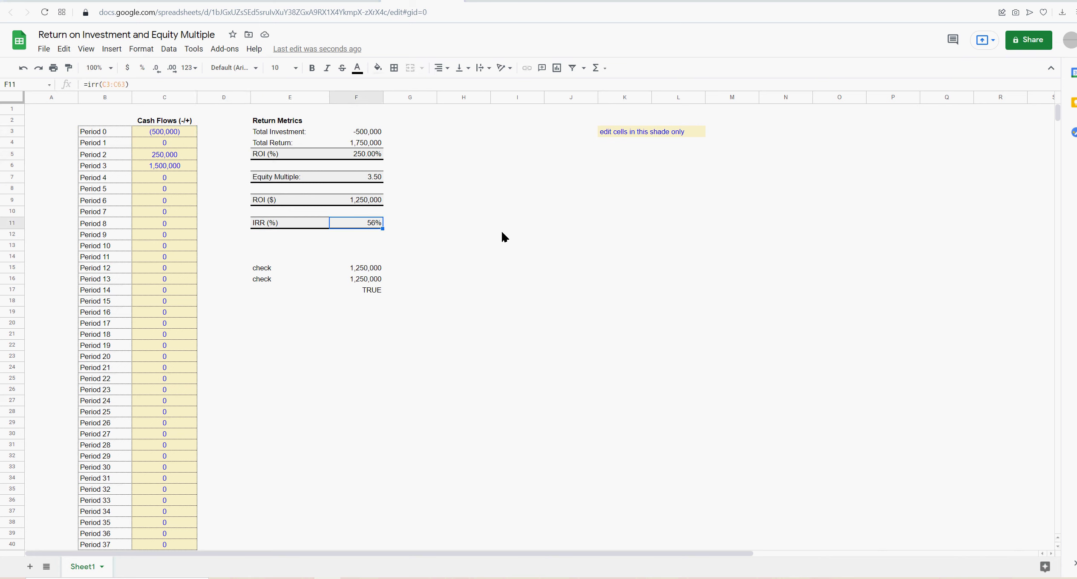
{"action": "left_click", "coordinate": [540, 205]}
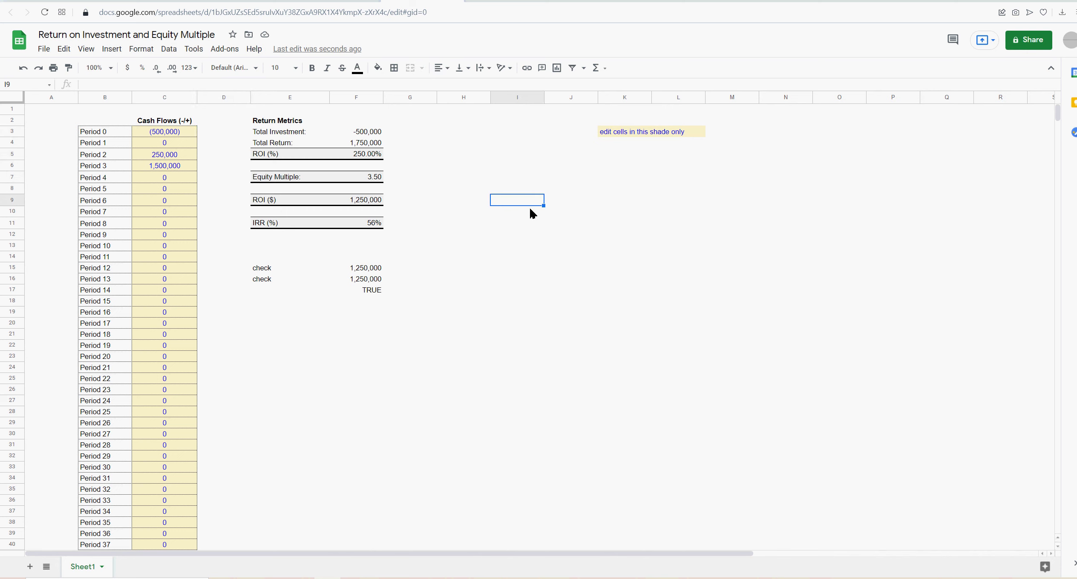
{"action": "left_click", "coordinate": [369, 225]}
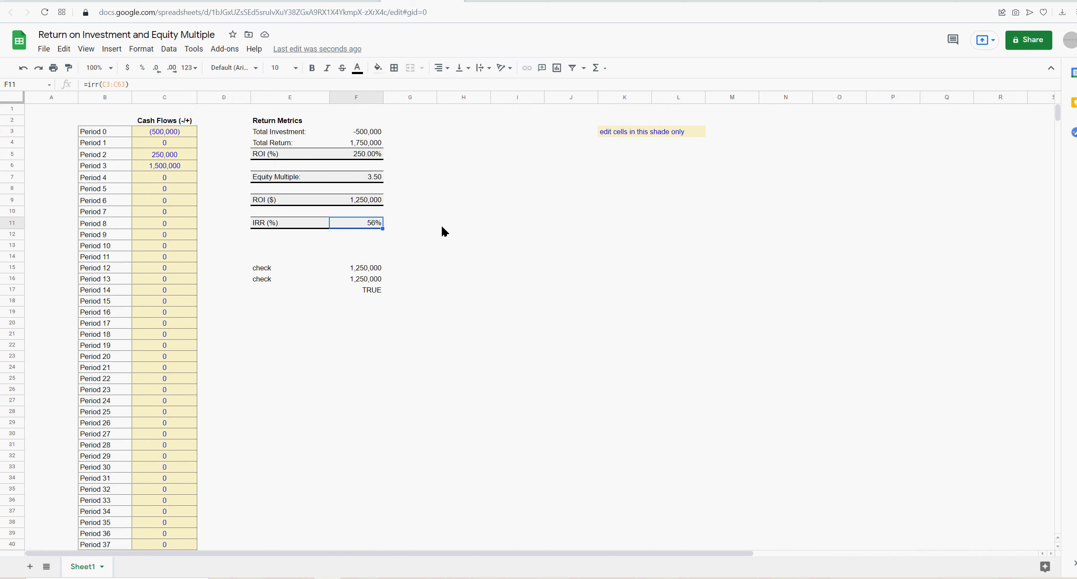
{"action": "left_click", "coordinate": [522, 210]}
{"action": "type", "text": "="}
{"action": "left_click", "coordinate": [164, 134]}
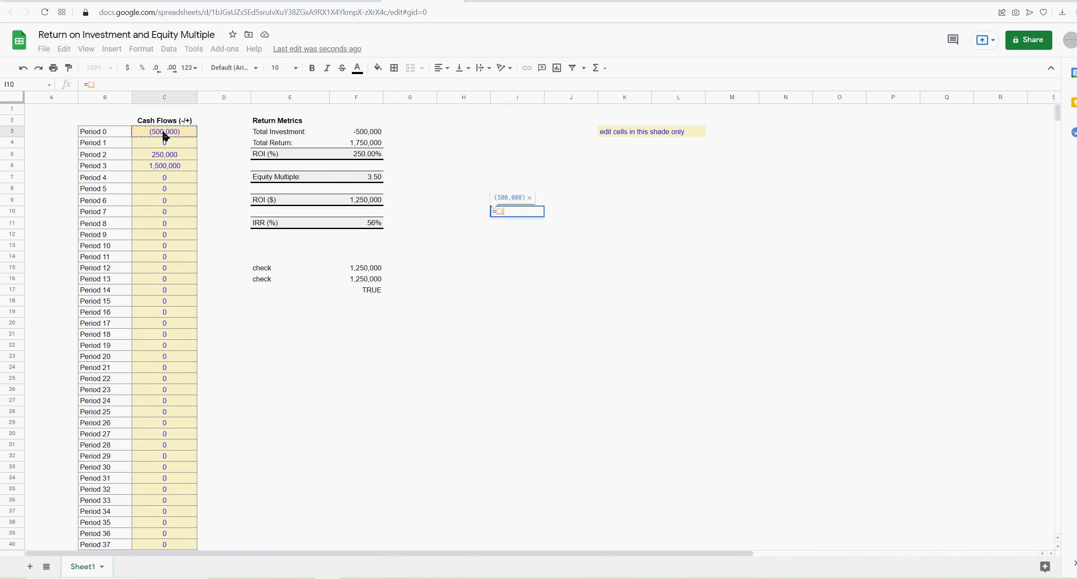
{"action": "key", "text": "Return"}
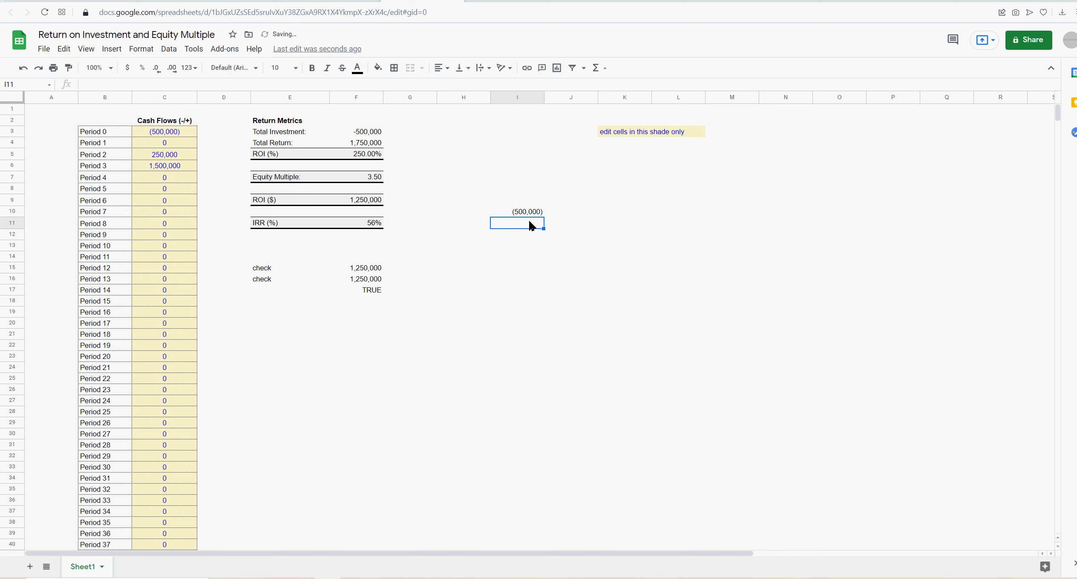
Enter =I10*F$11+I10 in I11 and fill it down two more rows.
{"action": "type", "text": "="}
{"action": "left_click", "coordinate": [540, 213]}
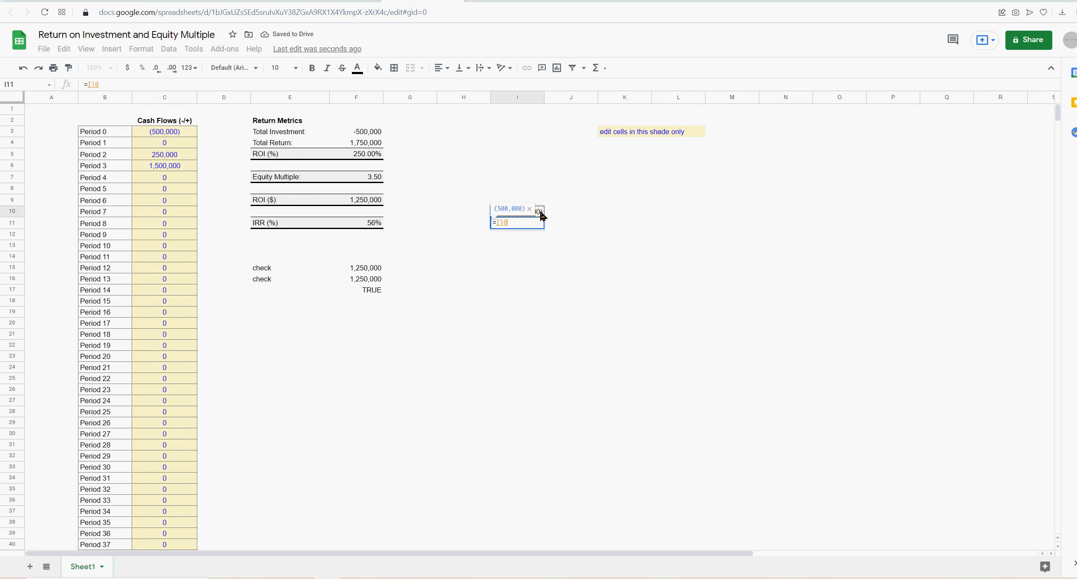
{"action": "type", "text": "*"}
{"action": "left_click", "coordinate": [370, 223]}
{"action": "type", "text": "+"}
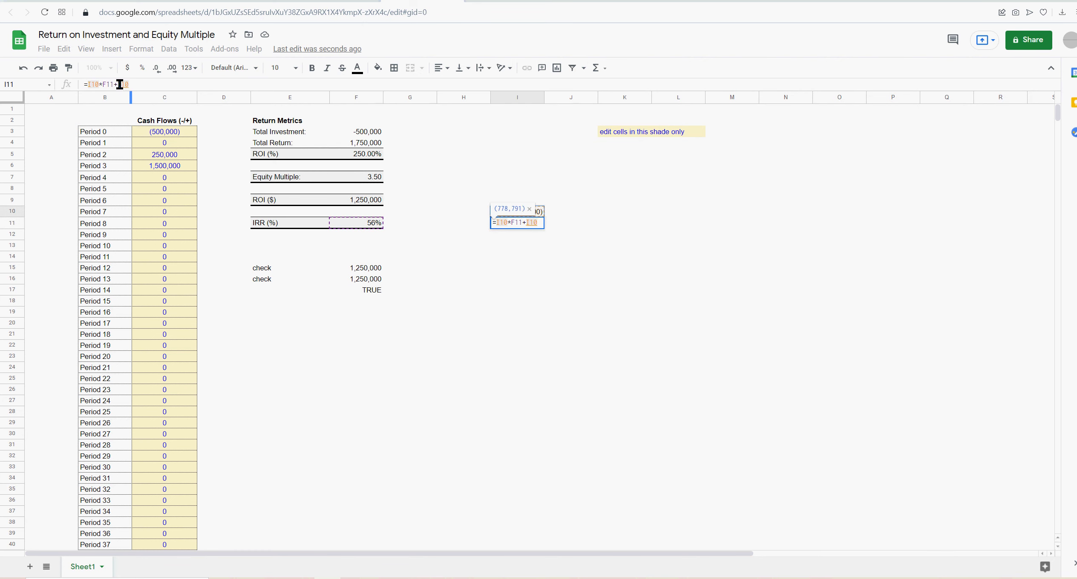
{"action": "type", "text": "I10"}
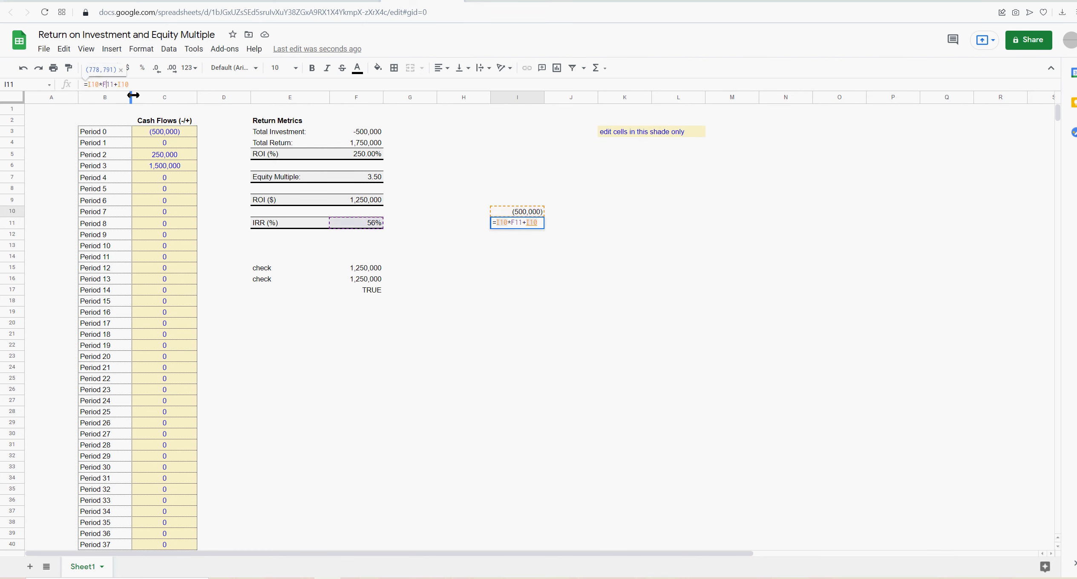
{"action": "key", "text": "Return"}
{"action": "left_click", "coordinate": [532, 224]}
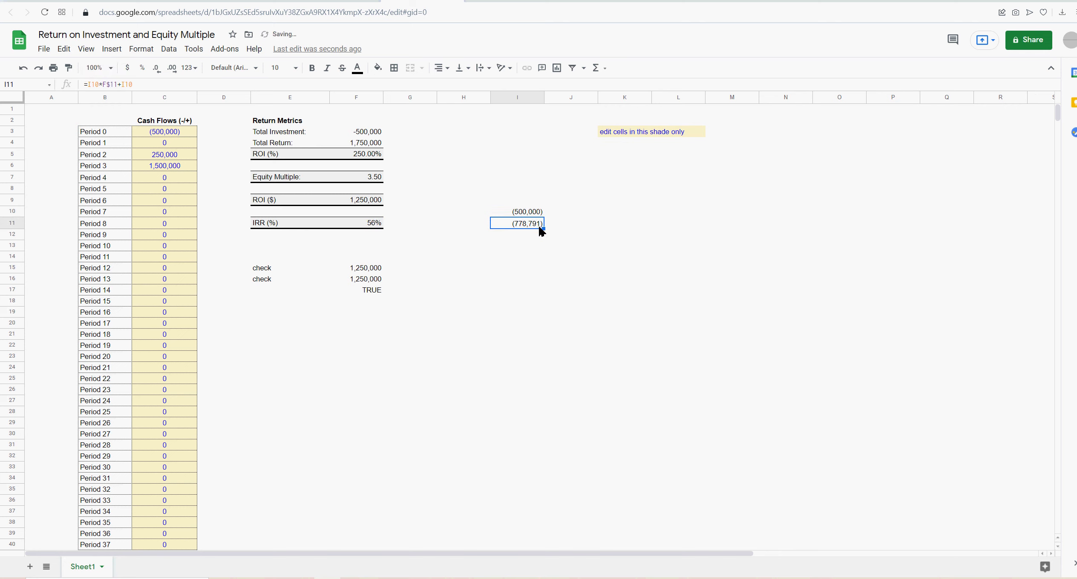
{"action": "left_click_drag", "start_coordinate": [543, 230], "coordinate": [546, 249]}
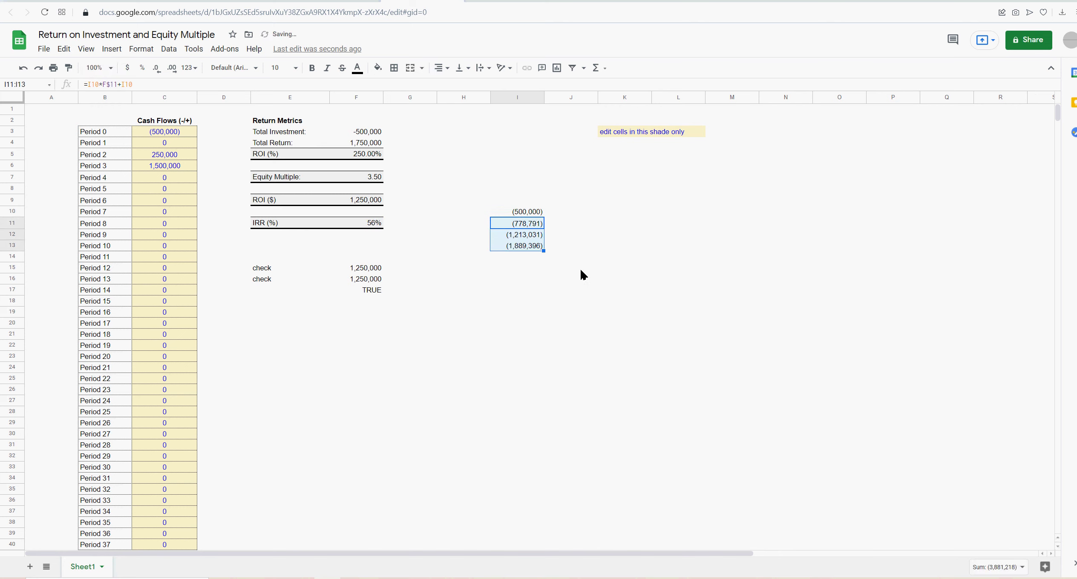
Check the compounding formulas down to I13, ending at (1,889,396).
{"action": "left_click_drag", "start_coordinate": [163, 135], "coordinate": [162, 179]}
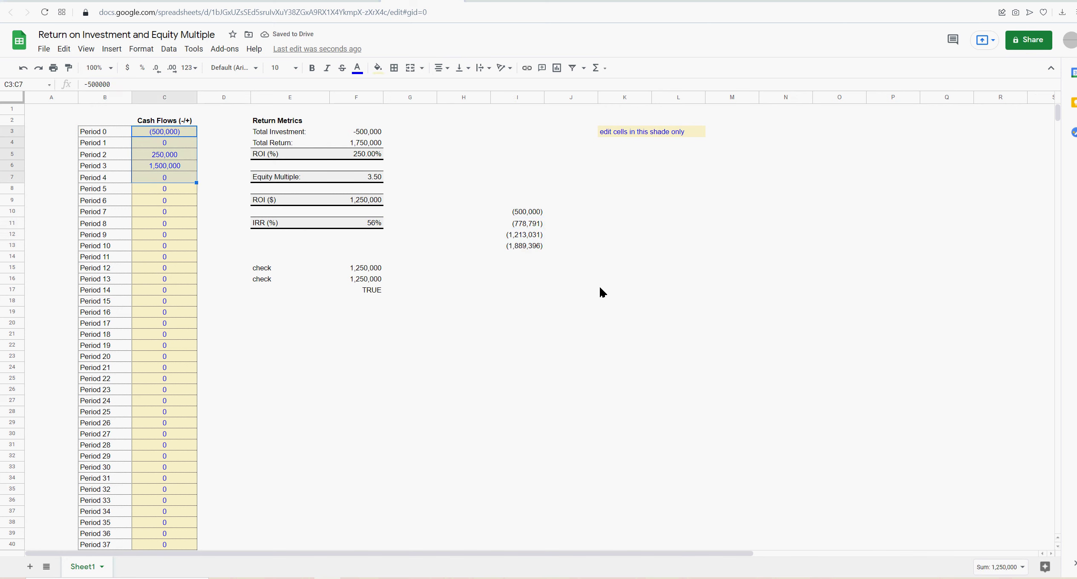
{"action": "left_click", "coordinate": [520, 249]}
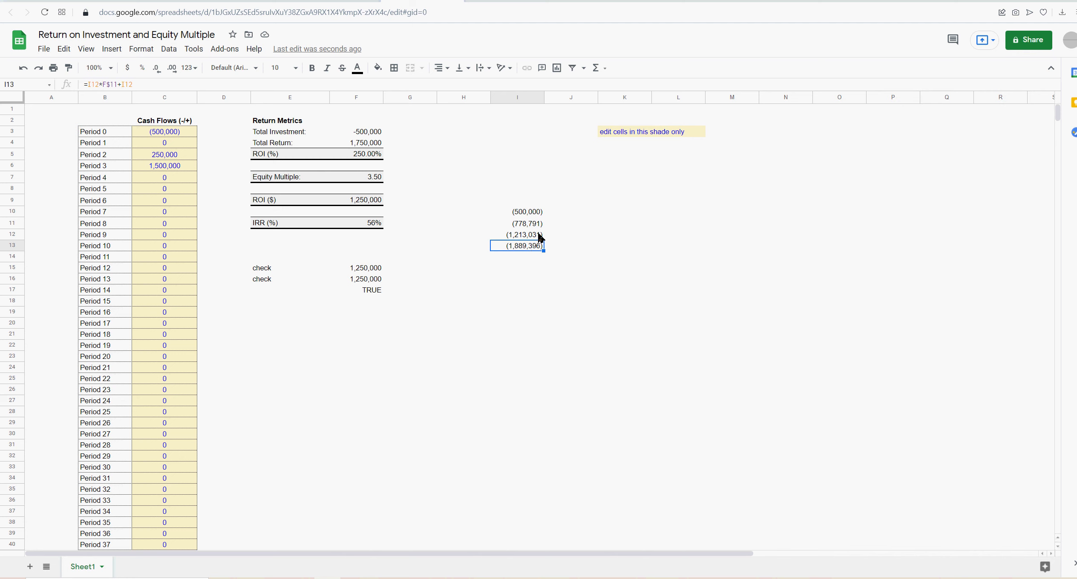
{"action": "left_click", "coordinate": [530, 213]}
{"action": "double_click", "coordinate": [528, 223]}
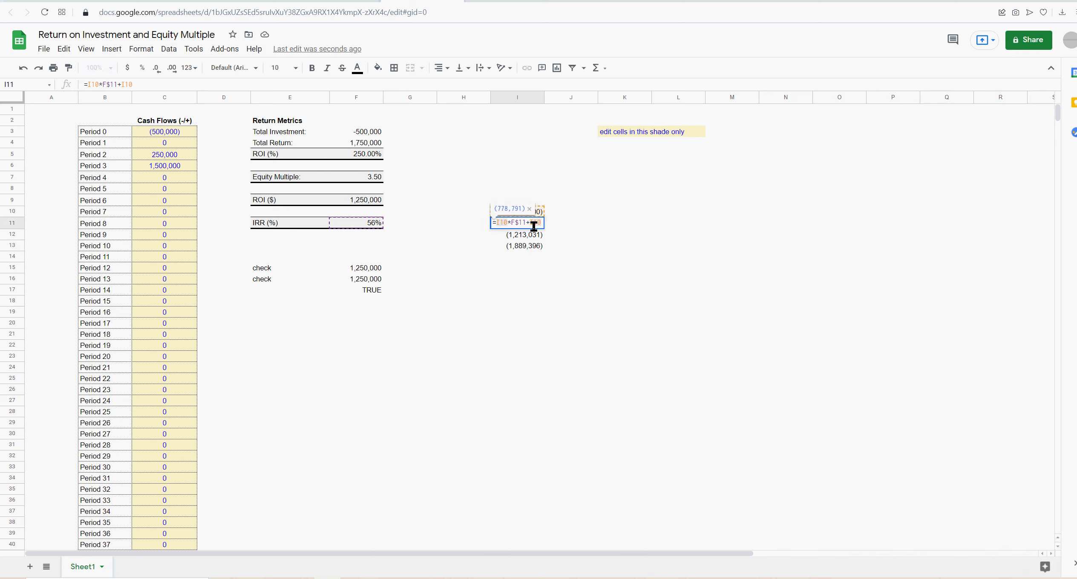
{"action": "key", "text": "Return"}
{"action": "double_click", "coordinate": [532, 240]}
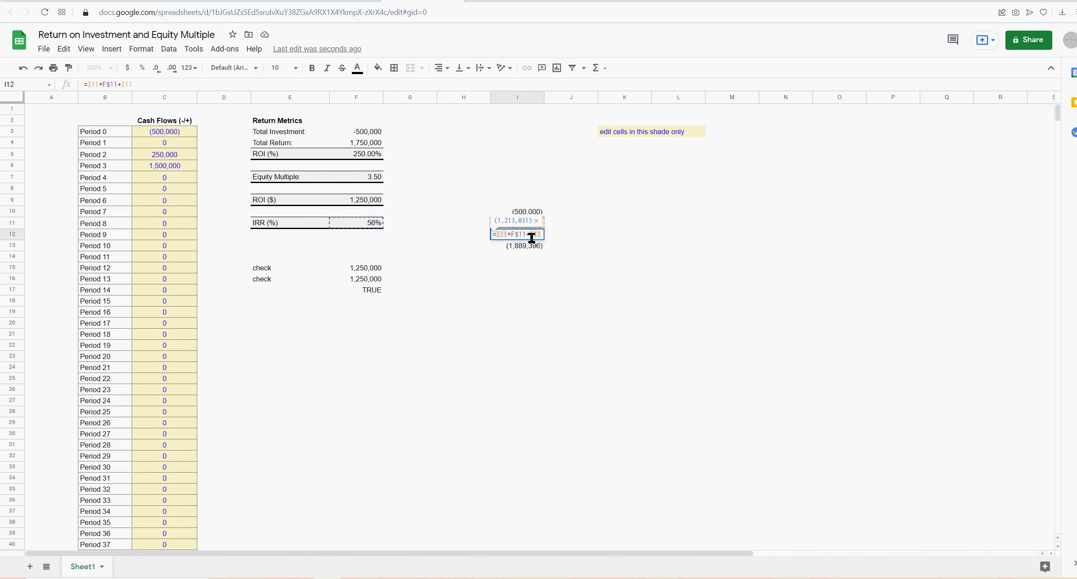
{"action": "key", "text": "Return"}
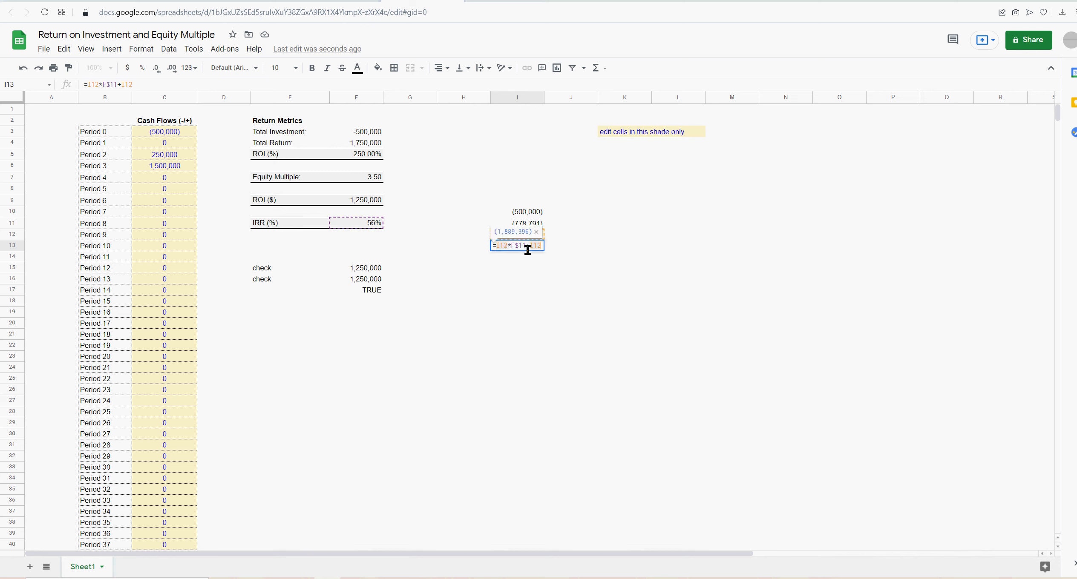
{"action": "key", "text": "Return"}
{"action": "left_click", "coordinate": [528, 247]}
Try a formula in I14 subtracting the original investment from the last balance, then clear it.
{"action": "left_click", "coordinate": [526, 256]}
{"action": "type", "text": "="}
{"action": "left_click", "coordinate": [529, 246]}
{"action": "type", "text": "-"}
{"action": "left_click", "coordinate": [523, 215]}
{"action": "key", "text": "Return"}
{"action": "left_click_drag", "start_coordinate": [170, 132], "coordinate": [172, 179]}
{"action": "left_click", "coordinate": [528, 257]}
{"action": "key", "text": "Delete"}
{"action": "left_click", "coordinate": [551, 337]}
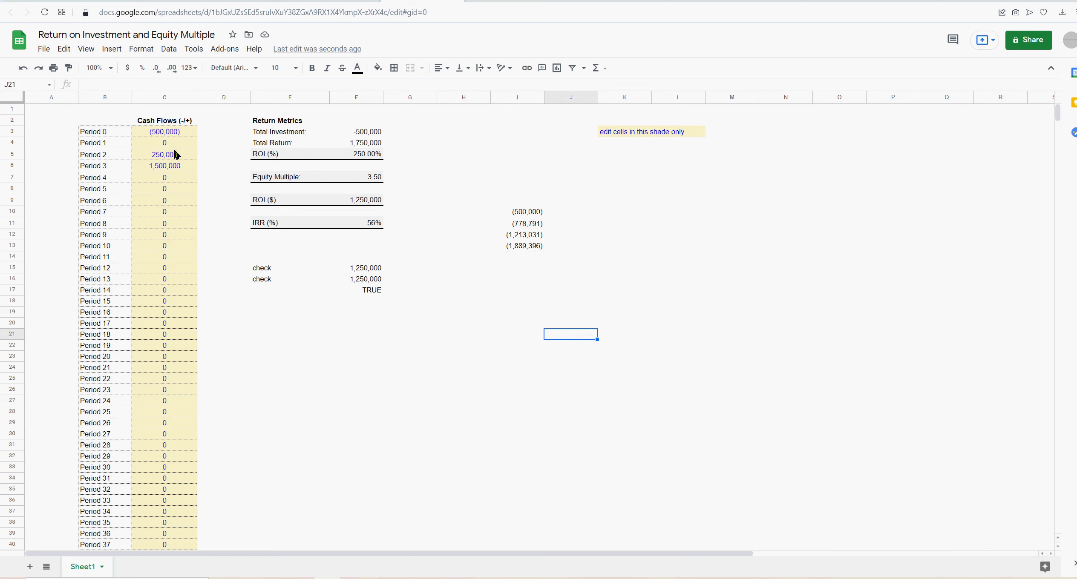
Shift the growth balances I11:I13 down to I14:I16 and move the (500,000) investment to K6.
{"action": "left_click", "coordinate": [363, 226]}
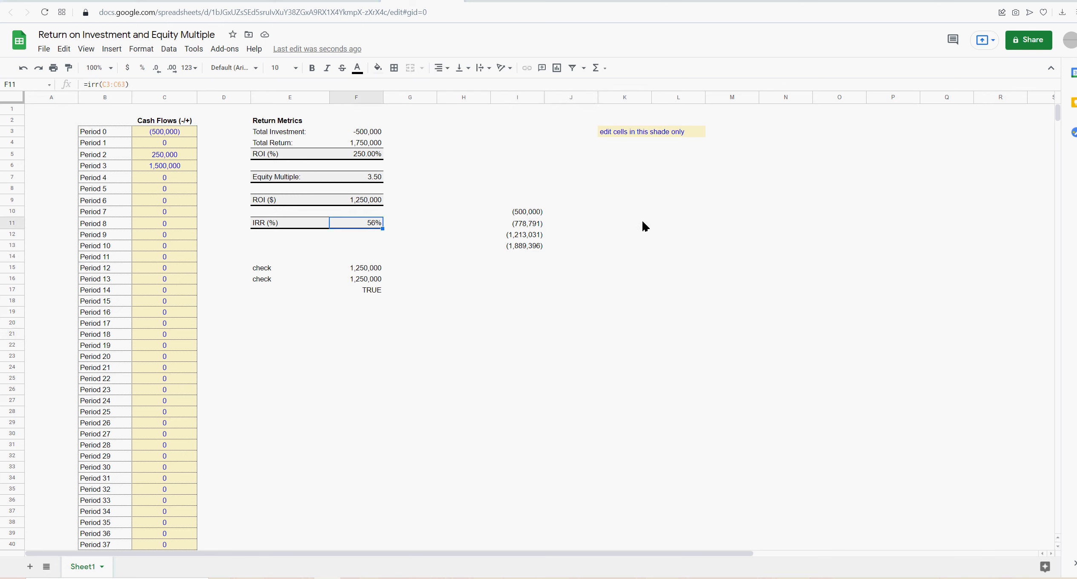
{"action": "left_click", "coordinate": [641, 213]}
{"action": "left_click_drag", "start_coordinate": [526, 223], "coordinate": [524, 266]}
{"action": "left_click", "coordinate": [534, 213]}
{"action": "left_click_drag", "start_coordinate": [541, 211], "coordinate": [668, 169]}
{"action": "left_click", "coordinate": [668, 170]}
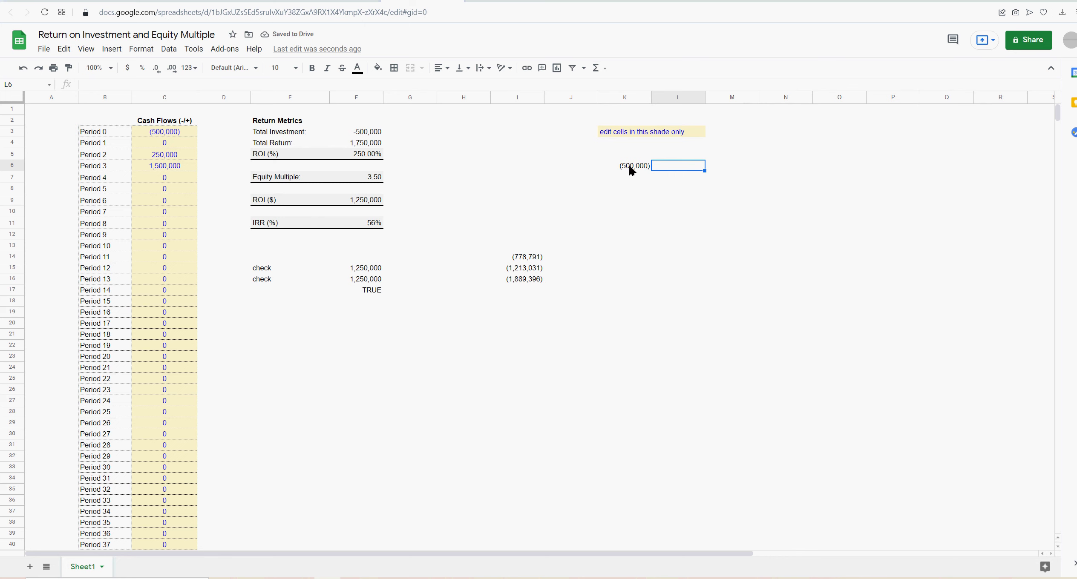
Enter =K6*F11 in K7 to compute the investment's return at the IRR.
{"action": "left_click", "coordinate": [371, 226]}
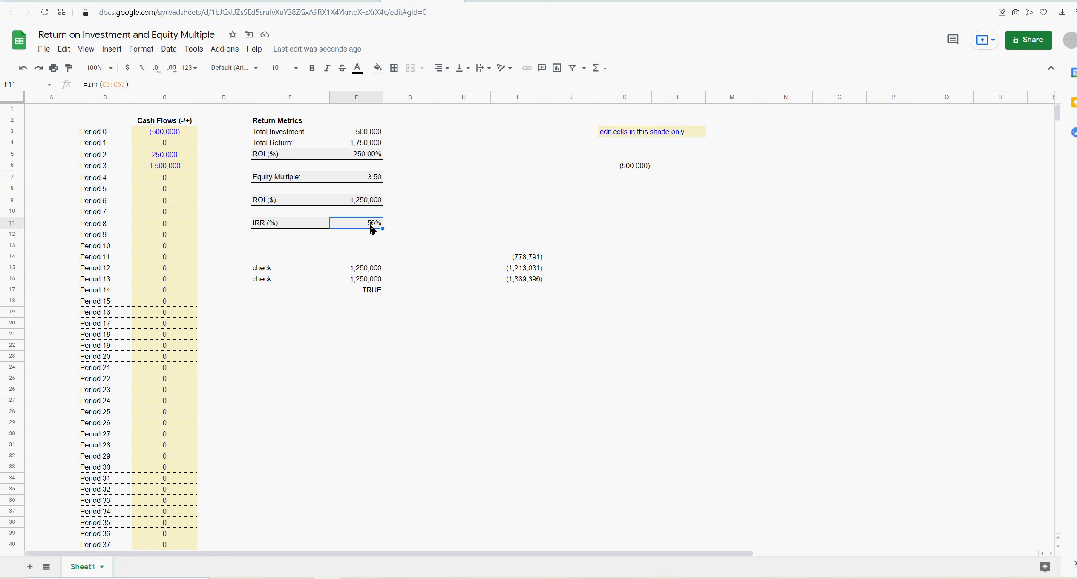
{"action": "left_click", "coordinate": [637, 175]}
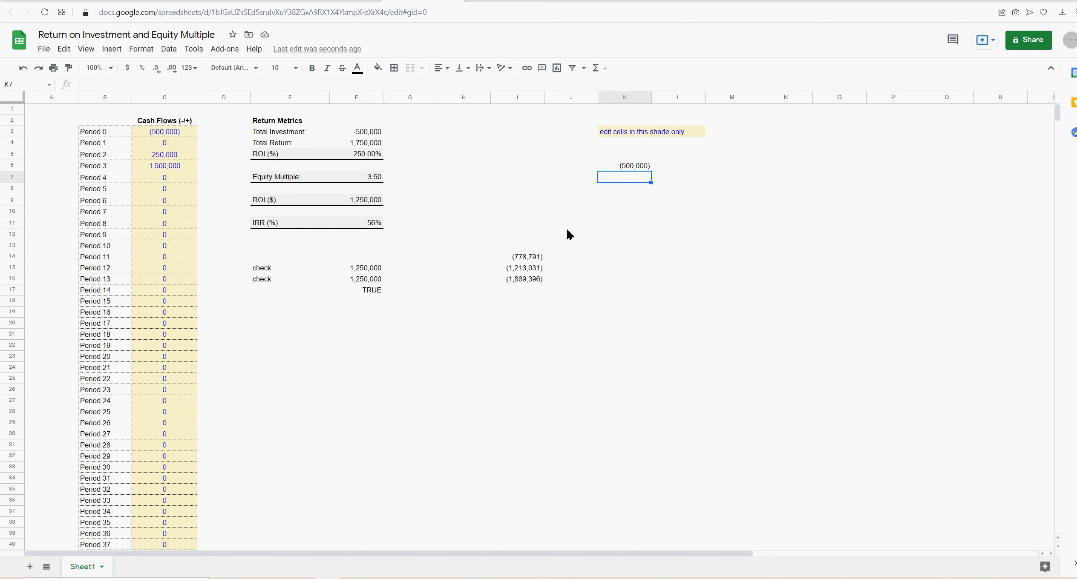
{"action": "type", "text": "="}
{"action": "left_click", "coordinate": [634, 169]}
{"action": "type", "text": "*"}
{"action": "left_click", "coordinate": [375, 222]}
{"action": "key", "text": "Return"}
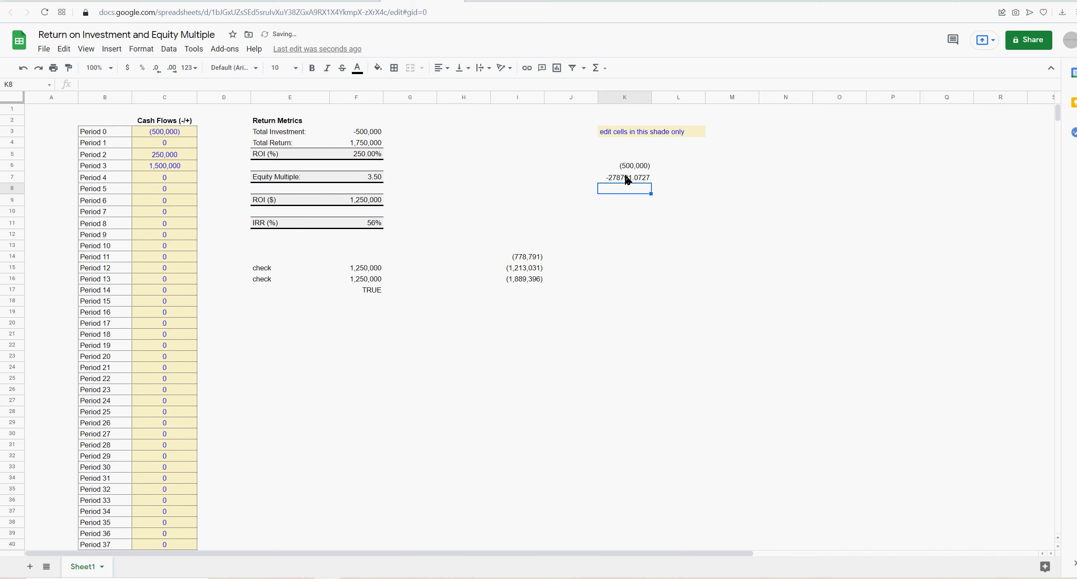
Negate the K6 formula to =-C3 so the investment shows as a positive 500,000.
{"action": "left_click", "coordinate": [626, 180]}
{"action": "left_click", "coordinate": [633, 167]}
{"action": "left_click", "coordinate": [90, 85]}
{"action": "type", "text": "-"}
{"action": "key", "text": "Return"}
Format K7 as a number with no decimals, showing 278,791.
{"action": "left_click", "coordinate": [141, 48]}
{"action": "mouse_move", "coordinate": [168, 98]}
{"action": "left_click", "coordinate": [272, 141]}
{"action": "left_click", "coordinate": [154, 70]}
{"action": "left_click", "coordinate": [155, 71]}
Move the return value over to L6 and then back under the investment in K7.
{"action": "left_click_drag", "start_coordinate": [651, 183], "coordinate": [685, 168]}
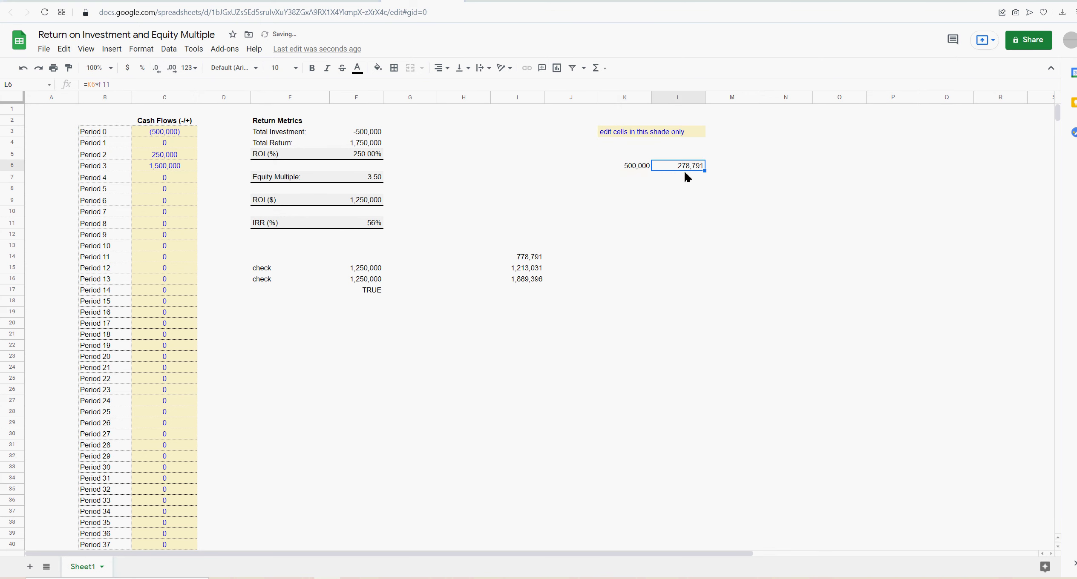
{"action": "left_click", "coordinate": [642, 171]}
{"action": "left_click", "coordinate": [686, 171]}
{"action": "left_click", "coordinate": [719, 172]}
{"action": "left_click", "coordinate": [688, 168]}
{"action": "left_click_drag", "start_coordinate": [688, 163], "coordinate": [641, 176]}
Total the period in K8 with =K6+K7, giving 778,791.
{"action": "left_click", "coordinate": [638, 192]}
{"action": "type", "text": "="}
{"action": "left_click", "coordinate": [642, 169]}
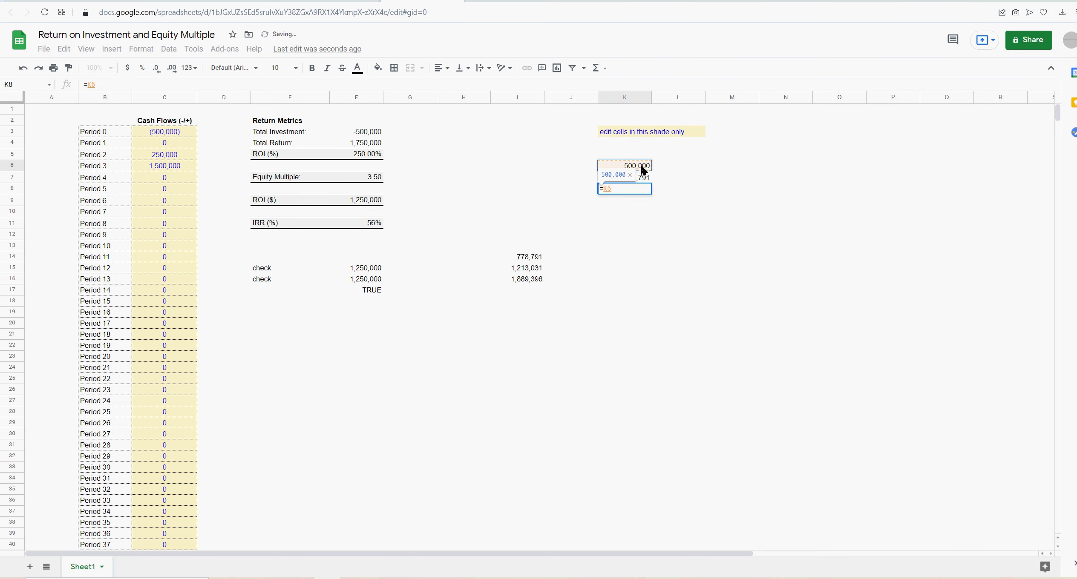
{"action": "type", "text": "+"}
{"action": "left_click", "coordinate": [639, 178]}
{"action": "key", "text": "Return"}
{"action": "left_click", "coordinate": [640, 190]}
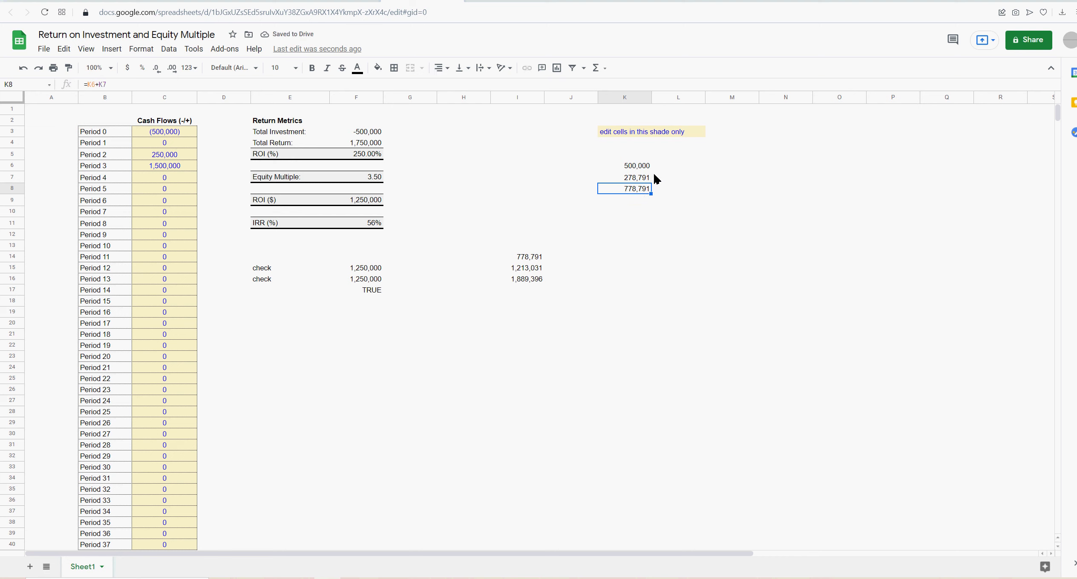
Carry the 500,000 investment into L6 with =K6.
{"action": "left_click", "coordinate": [665, 168]}
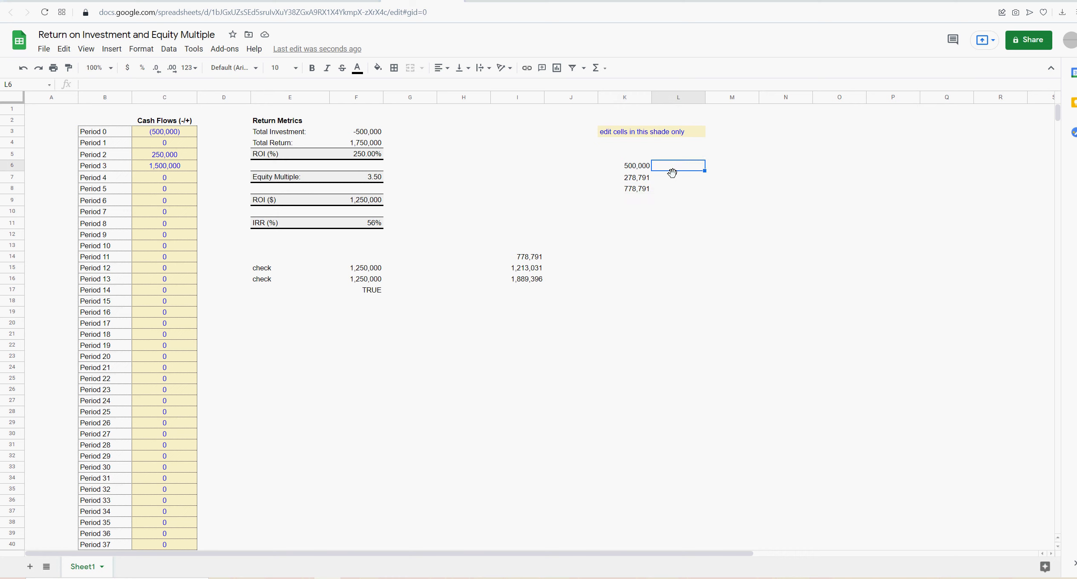
{"action": "left_click", "coordinate": [634, 181]}
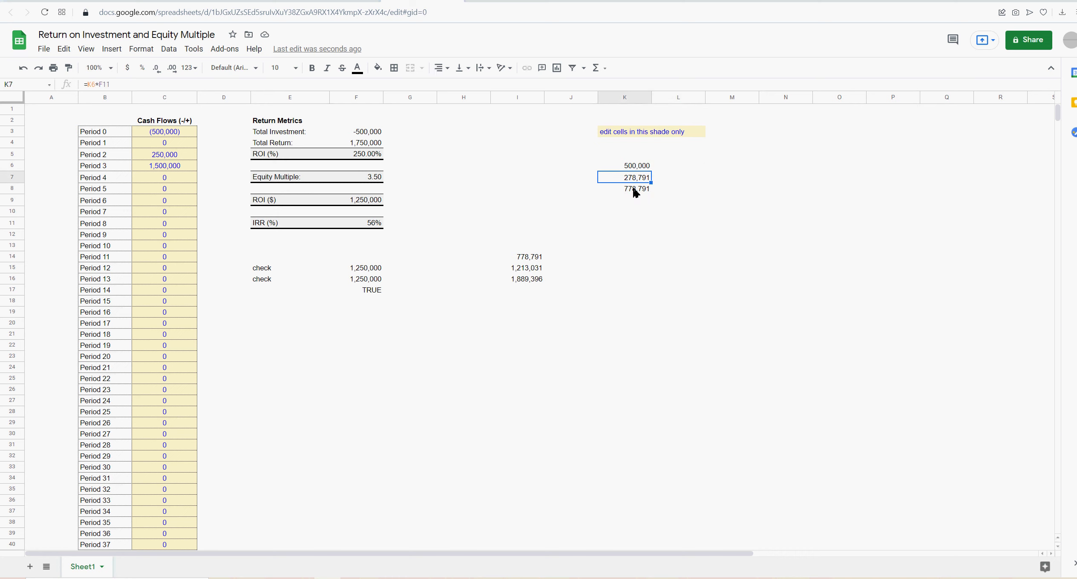
{"action": "left_click", "coordinate": [667, 170]}
{"action": "type", "text": "="}
{"action": "left_click", "coordinate": [641, 167]}
{"action": "key", "text": "Return"}
{"action": "left_click", "coordinate": [735, 234]}
Enter =L6*F11 in L7 and format it as a number without decimals.
{"action": "type", "text": "="}
{"action": "left_click", "coordinate": [689, 169]}
{"action": "type", "text": "*"}
{"action": "left_click", "coordinate": [374, 224]}
{"action": "key", "text": "Return"}
{"action": "left_click", "coordinate": [691, 180]}
{"action": "left_click", "coordinate": [141, 48]}
{"action": "mouse_move", "coordinate": [164, 94]}
{"action": "left_click", "coordinate": [294, 141]}
{"action": "left_click", "coordinate": [158, 69]}
{"action": "left_click", "coordinate": [158, 69]}
Review the Period 1–7 cash flows and the carried values in K6, L6 and L7.
{"action": "left_click", "coordinate": [169, 145]}
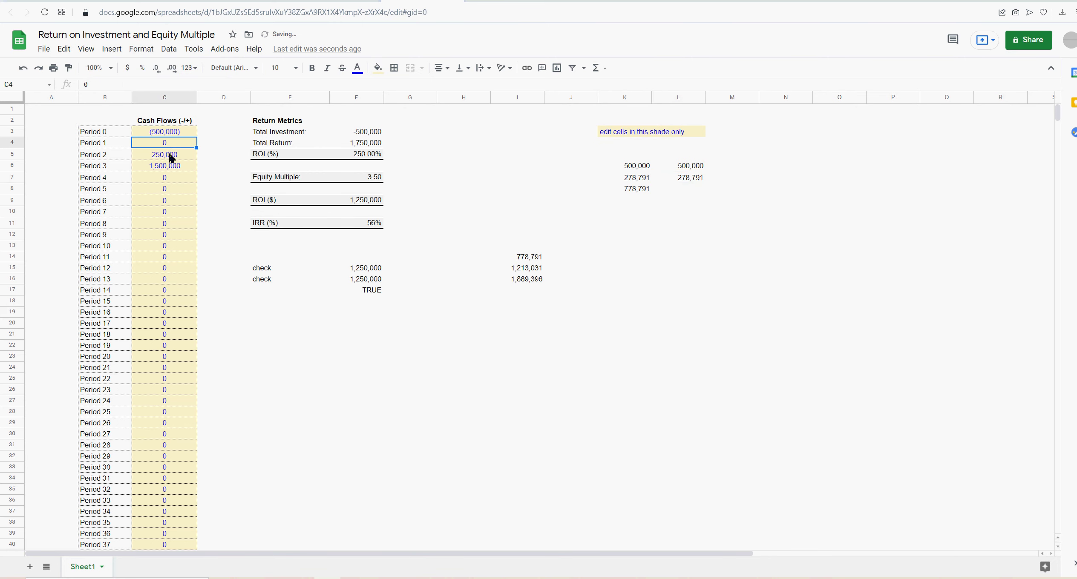
{"action": "key", "text": "Down"}
{"action": "key", "text": "Down"}
{"action": "key", "text": "Down"}
{"action": "key", "text": "Down"}
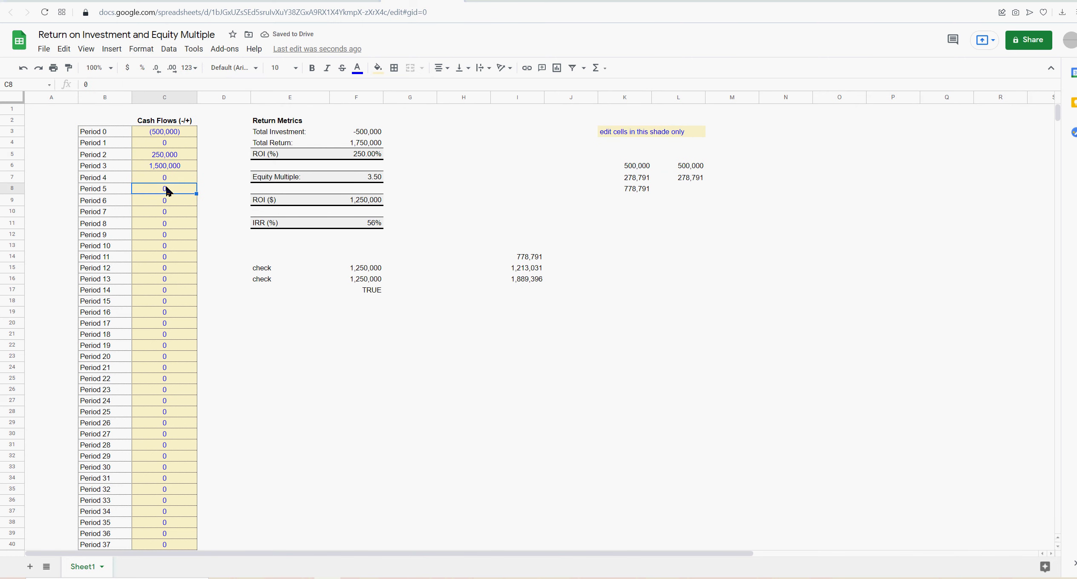
{"action": "left_click_drag", "start_coordinate": [166, 145], "coordinate": [167, 209]}
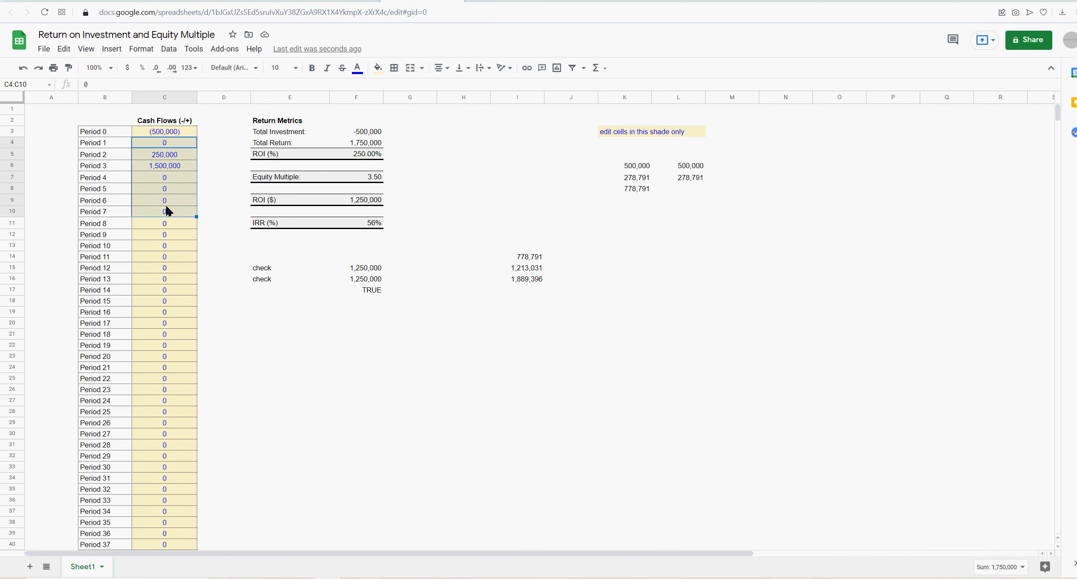
{"action": "left_click", "coordinate": [642, 169]}
{"action": "left_click", "coordinate": [681, 167]}
{"action": "left_click", "coordinate": [642, 169]}
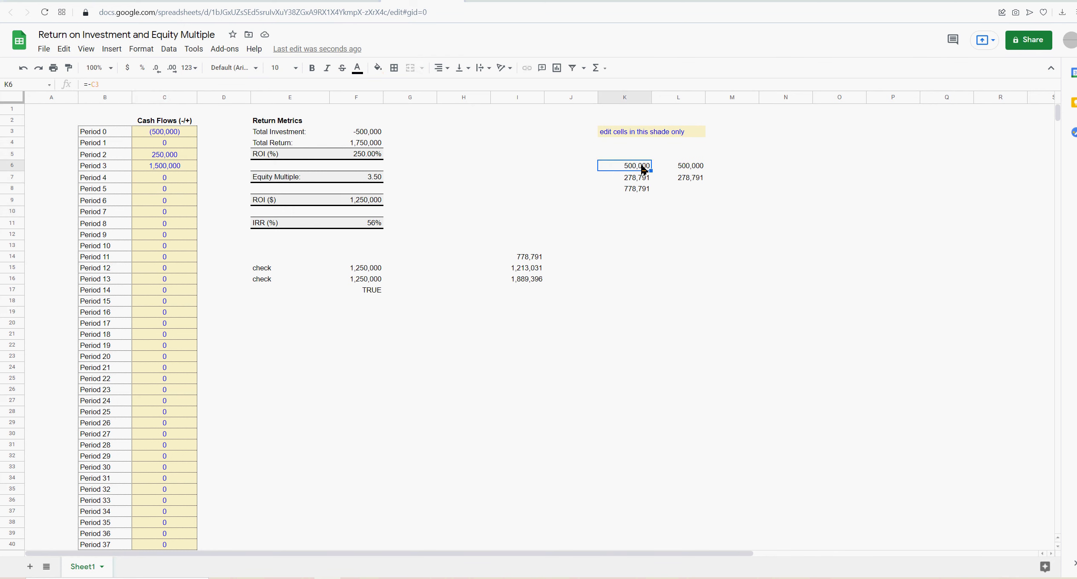
{"action": "left_click", "coordinate": [692, 169]}
{"action": "left_click", "coordinate": [681, 178]}
Enter the running total =K8+L7 in L8, giving 1,057,582.
{"action": "left_click", "coordinate": [681, 190]}
{"action": "type", "text": "="}
{"action": "left_click", "coordinate": [630, 189]}
{"action": "type", "text": "+"}
{"action": "left_click", "coordinate": [665, 179]}
{"action": "key", "text": "Return"}
Fill the carried investment into M6 and enter =M6*F11 in M7.
{"action": "left_click", "coordinate": [694, 167]}
{"action": "left_click_drag", "start_coordinate": [704, 171], "coordinate": [729, 171]}
{"action": "left_click", "coordinate": [732, 178]}
{"action": "type", "text": "="}
{"action": "left_click", "coordinate": [745, 169]}
{"action": "type", "text": "*"}
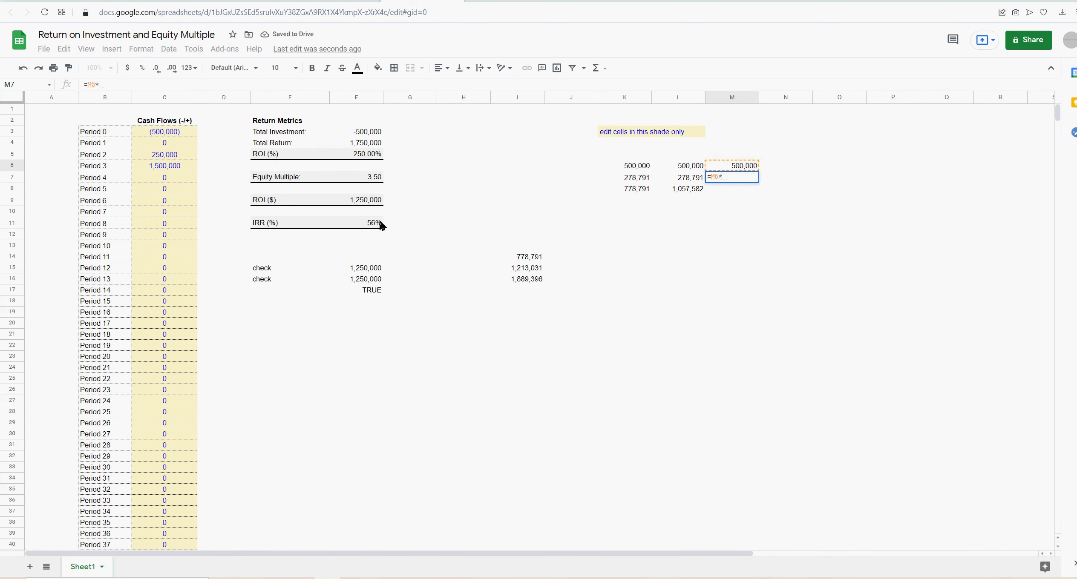
{"action": "left_click", "coordinate": [371, 224]}
{"action": "key", "text": "Return"}
Build the M8 running total =L8+M7, reaching 1,336,373.
{"action": "type", "text": "="}
{"action": "left_click", "coordinate": [688, 188]}
{"action": "type", "text": "+"}
{"action": "left_click", "coordinate": [747, 179]}
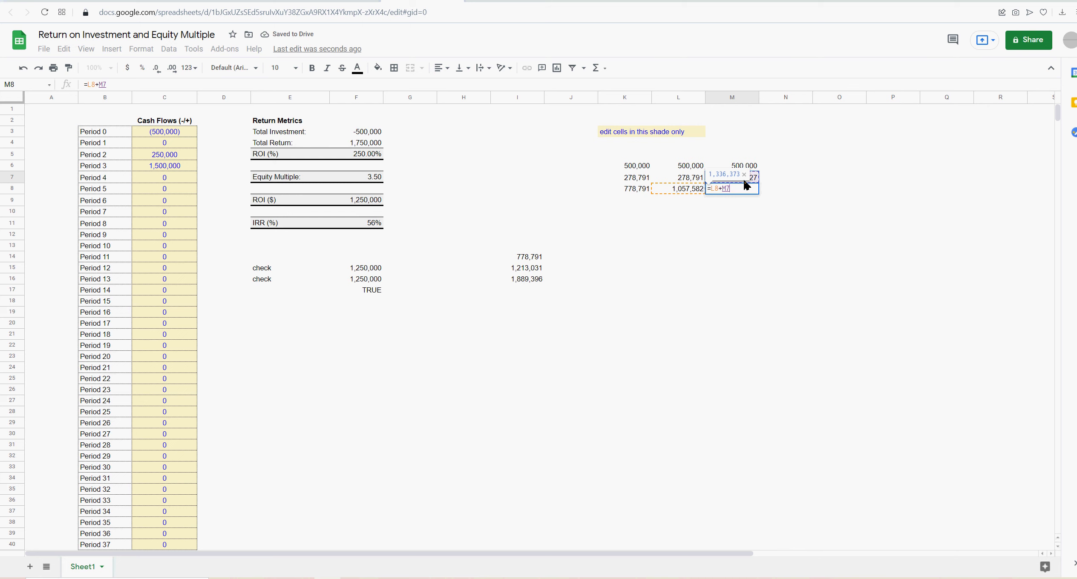
{"action": "key", "text": "BackSpace"}
{"action": "key", "text": "BackSpace"}
{"action": "key", "text": "BackSpace"}
{"action": "key", "text": "BackSpace"}
{"action": "key", "text": "BackSpace"}
{"action": "key", "text": "BackSpace"}
{"action": "key", "text": "Return"}
{"action": "left_click", "coordinate": [742, 189]}
{"action": "type", "text": "="}
{"action": "left_click", "coordinate": [688, 188]}
{"action": "type", "text": "+"}
{"action": "left_click", "coordinate": [740, 181]}
{"action": "key", "text": "Return"}
{"action": "double_click", "coordinate": [742, 189]}
{"action": "key", "text": "Return"}
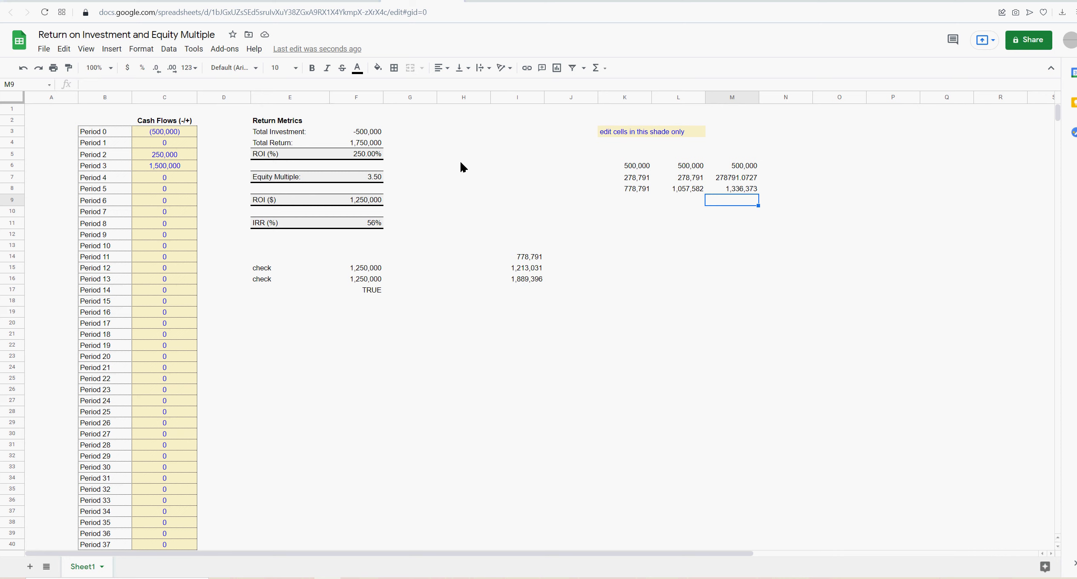
Check the cash flow sum, the carried investments, the M8 total and the IRR in F11.
{"action": "left_click_drag", "start_coordinate": [173, 133], "coordinate": [171, 188]}
{"action": "left_click", "coordinate": [717, 213]}
{"action": "left_click", "coordinate": [639, 169]}
{"action": "left_click", "coordinate": [691, 169]}
{"action": "left_click", "coordinate": [641, 169]}
{"action": "left_click", "coordinate": [748, 193]}
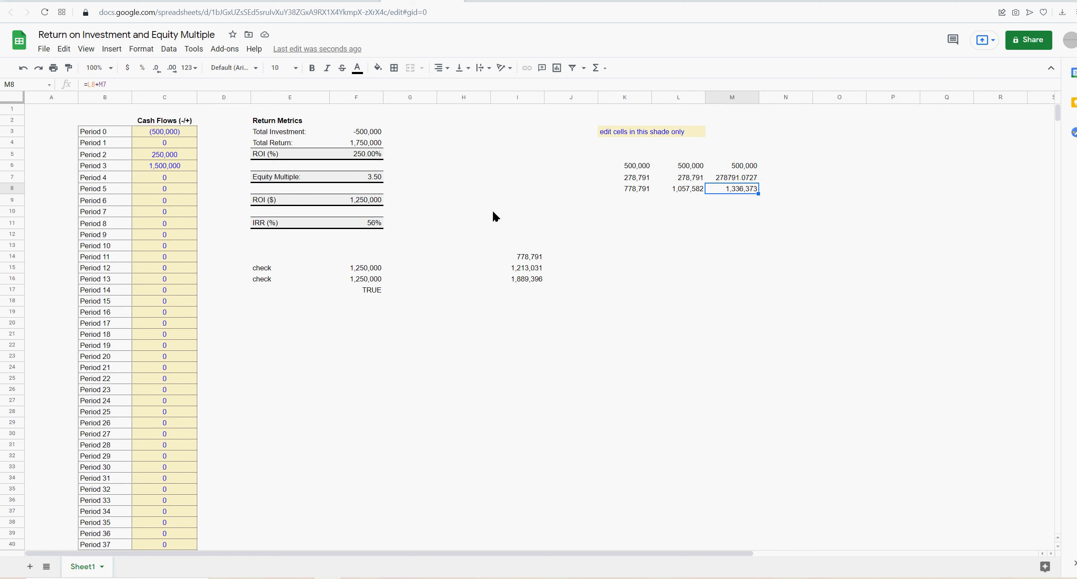
{"action": "left_click", "coordinate": [377, 226]}
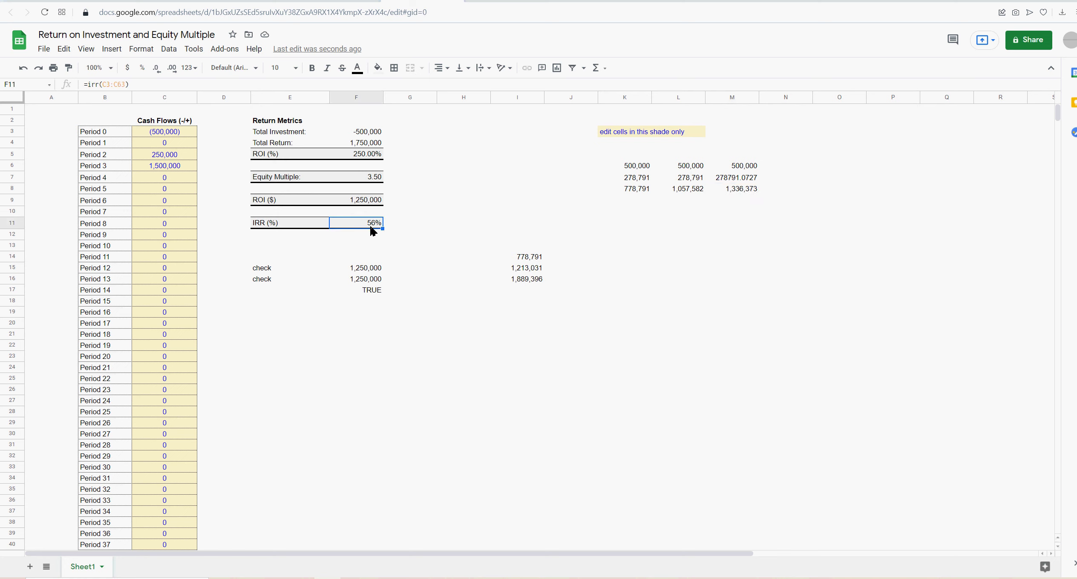
Review the Period 0–3 cash flows and the three running totals in row 8.
{"action": "left_click", "coordinate": [170, 157]}
{"action": "left_click", "coordinate": [170, 169]}
{"action": "left_click_drag", "start_coordinate": [206, 145], "coordinate": [205, 170]}
{"action": "left_click", "coordinate": [188, 133]}
{"action": "left_click", "coordinate": [218, 136]}
{"action": "left_click", "coordinate": [175, 137]}
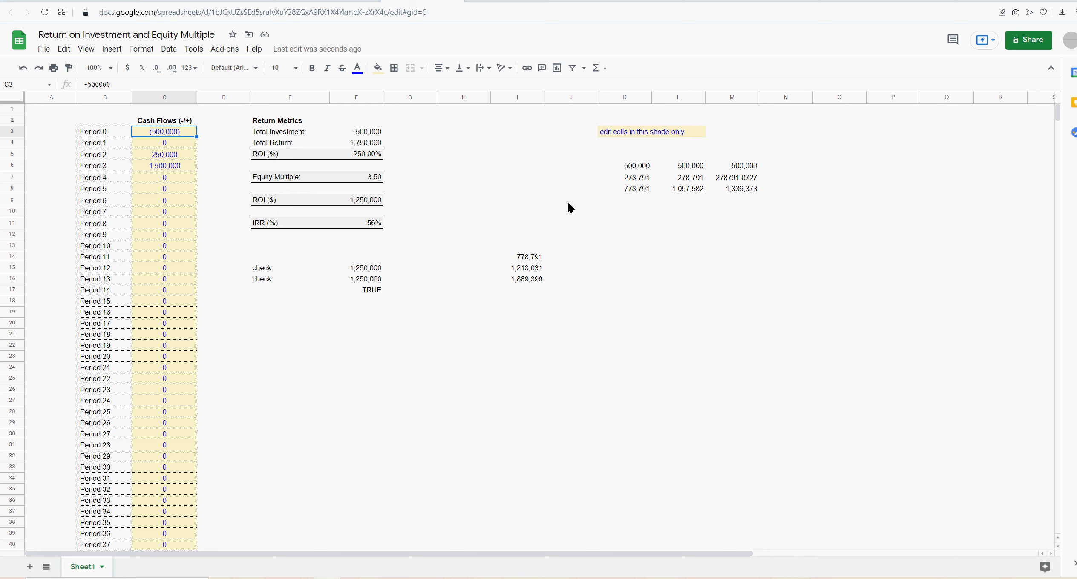
{"action": "left_click_drag", "start_coordinate": [748, 190], "coordinate": [635, 189]}
{"action": "left_click", "coordinate": [742, 192]}
{"action": "left_click_drag", "start_coordinate": [742, 194], "coordinate": [637, 192]}
{"action": "left_click", "coordinate": [752, 191]}
{"action": "left_click_drag", "start_coordinate": [176, 143], "coordinate": [174, 168]}
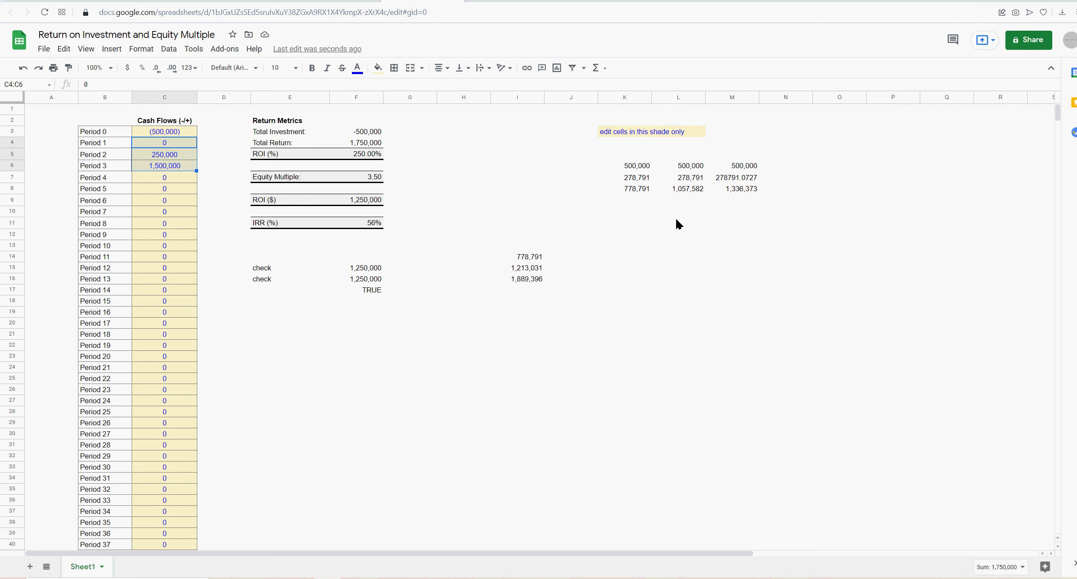
Undo the broken copy and make M7 reference L7 so it shows 278,791.
{"action": "left_click", "coordinate": [741, 177]}
{"action": "left_click", "coordinate": [692, 179]}
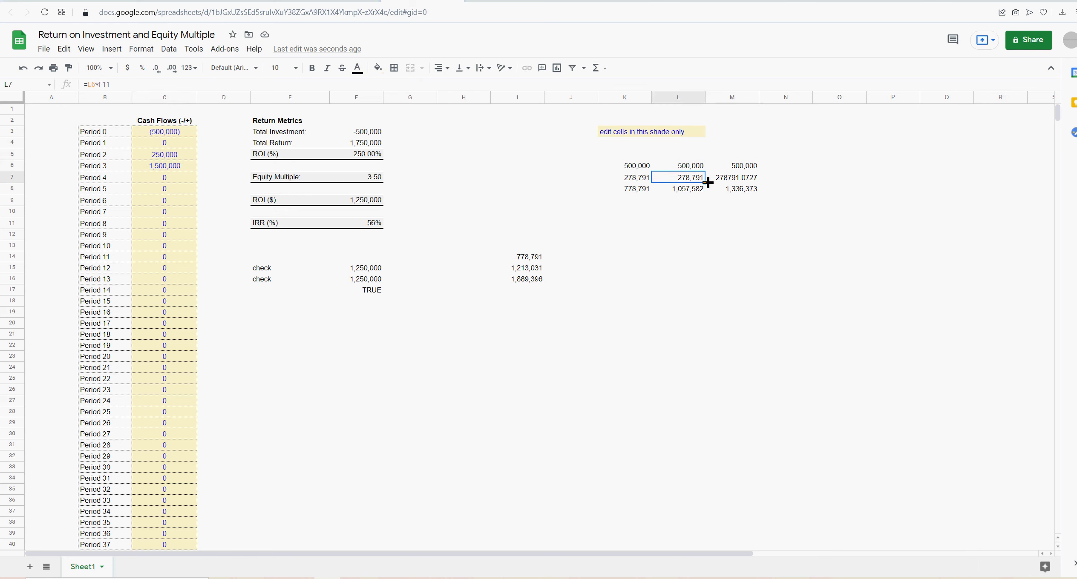
{"action": "left_click_drag", "start_coordinate": [707, 183], "coordinate": [723, 182]}
{"action": "key", "text": "Return"}
{"action": "key", "text": "Return"}
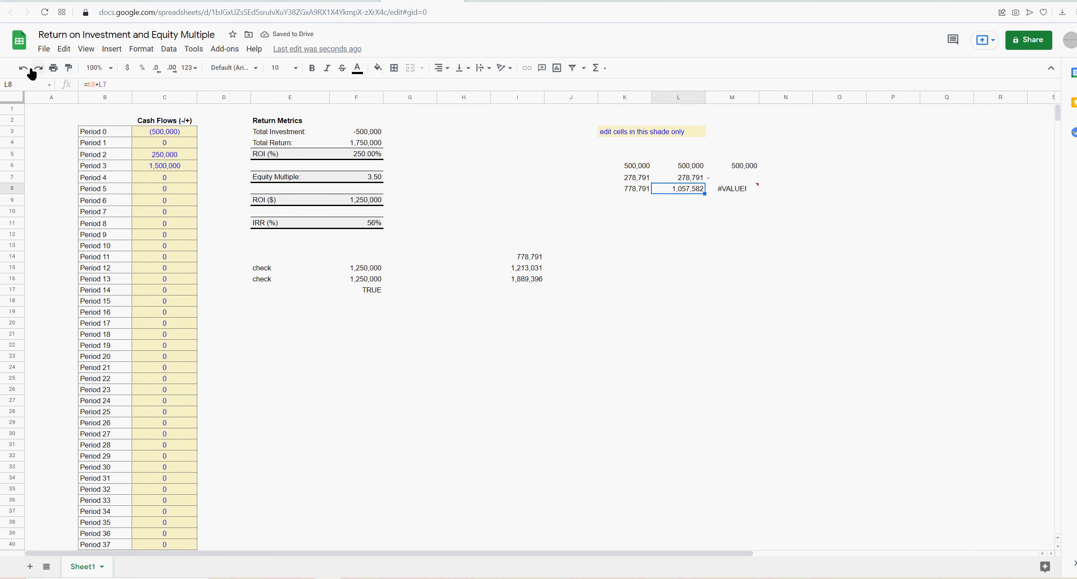
{"action": "left_click", "coordinate": [24, 69]}
{"action": "type", "text": "="}
{"action": "left_click", "coordinate": [686, 179]}
{"action": "key", "text": "Return"}
{"action": "left_click", "coordinate": [726, 268]}
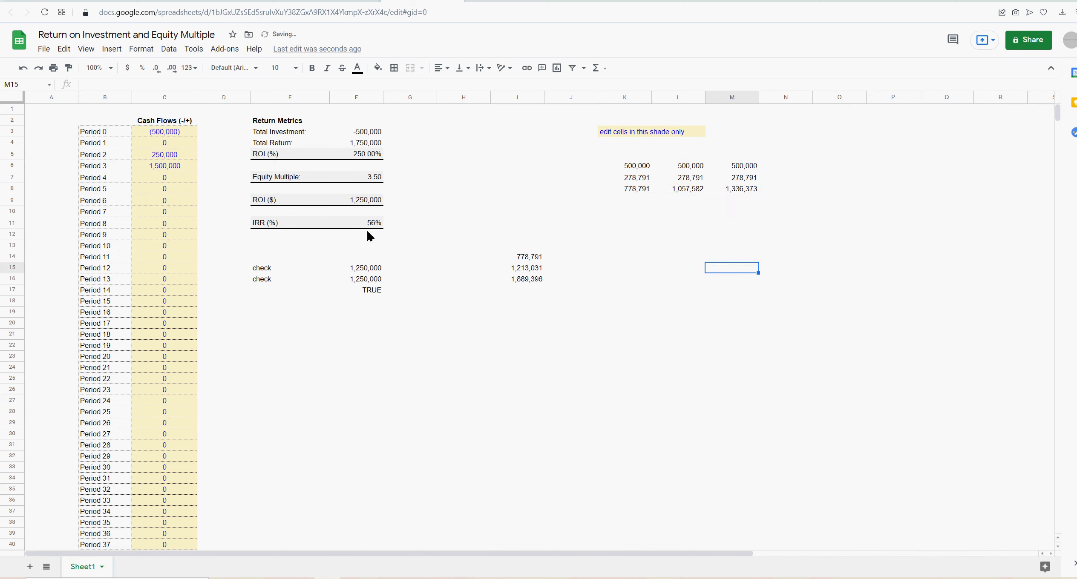
Compare the IRR formula in F11 against the Period 0–3 cash flows.
{"action": "left_click", "coordinate": [375, 227]}
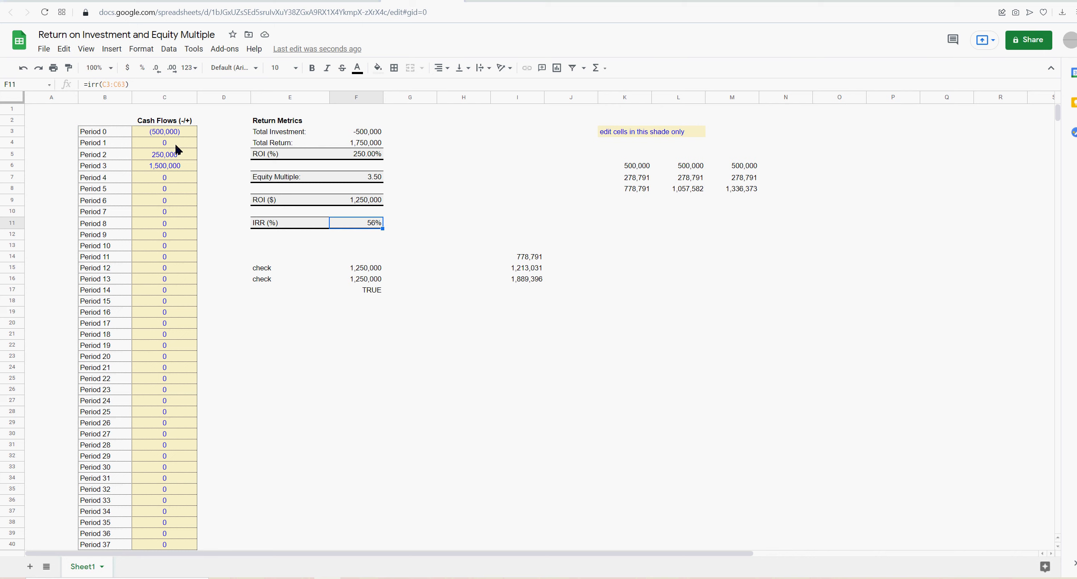
{"action": "left_click_drag", "start_coordinate": [176, 146], "coordinate": [176, 166]}
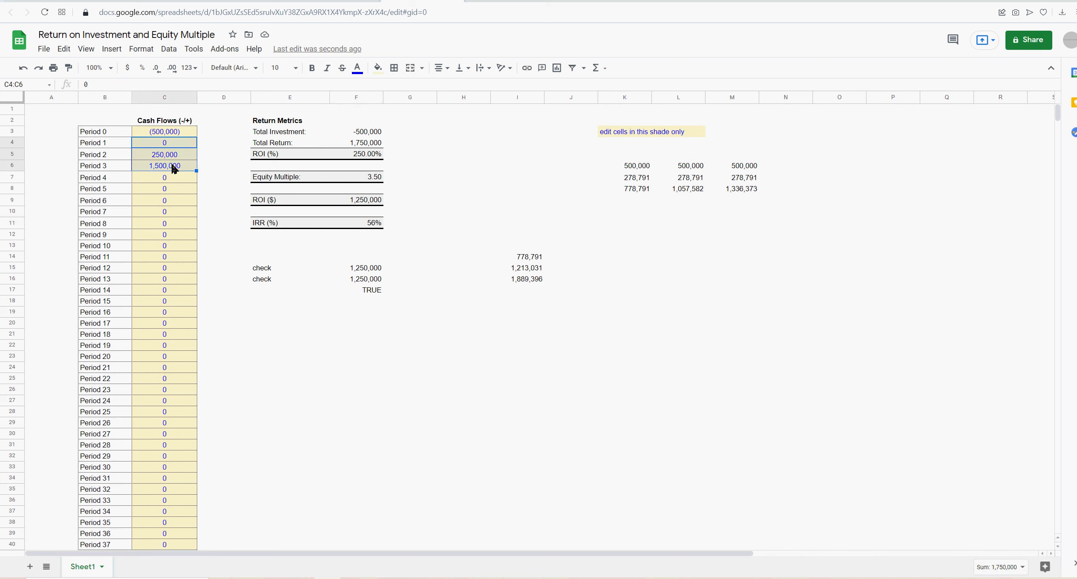
{"action": "left_click", "coordinate": [206, 145]}
{"action": "left_click", "coordinate": [204, 157]}
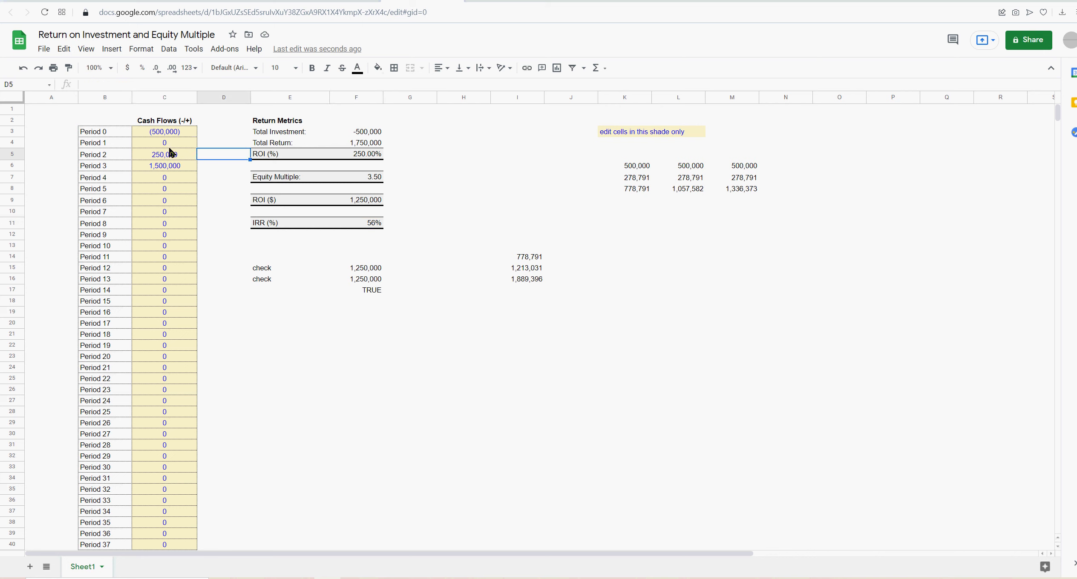
{"action": "left_click", "coordinate": [171, 154]}
{"action": "left_click", "coordinate": [178, 168]}
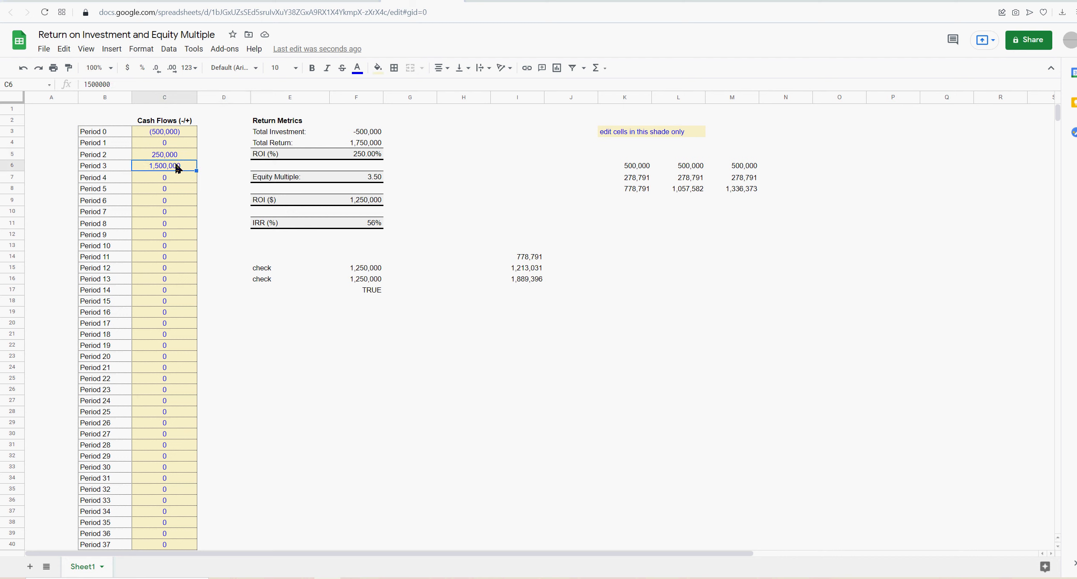
{"action": "left_click", "coordinate": [173, 132]}
{"action": "left_click", "coordinate": [173, 167]}
{"action": "left_click", "coordinate": [371, 224]}
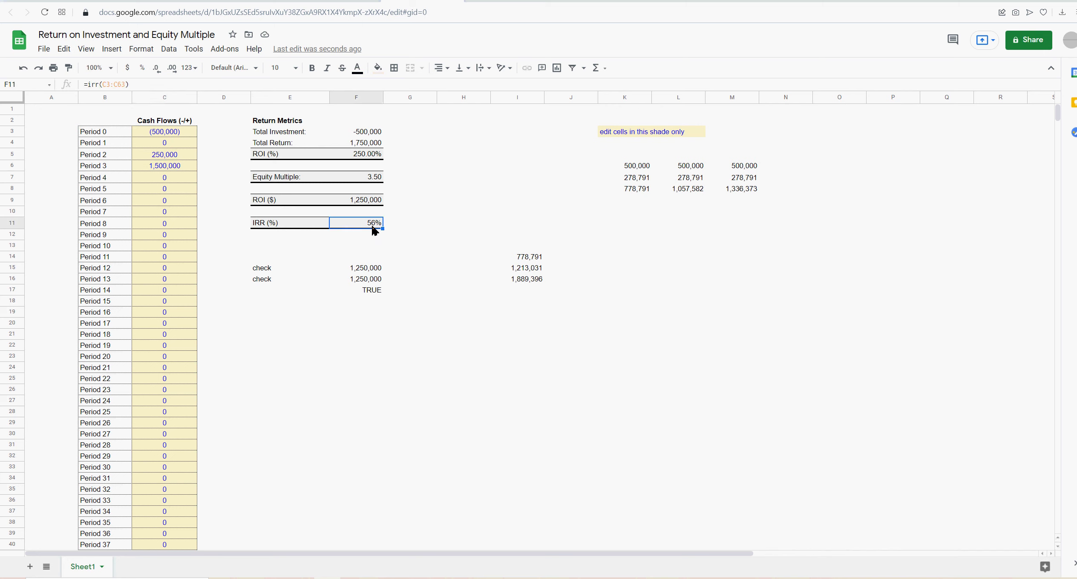
{"action": "left_click", "coordinate": [172, 155]}
{"action": "left_click", "coordinate": [171, 169]}
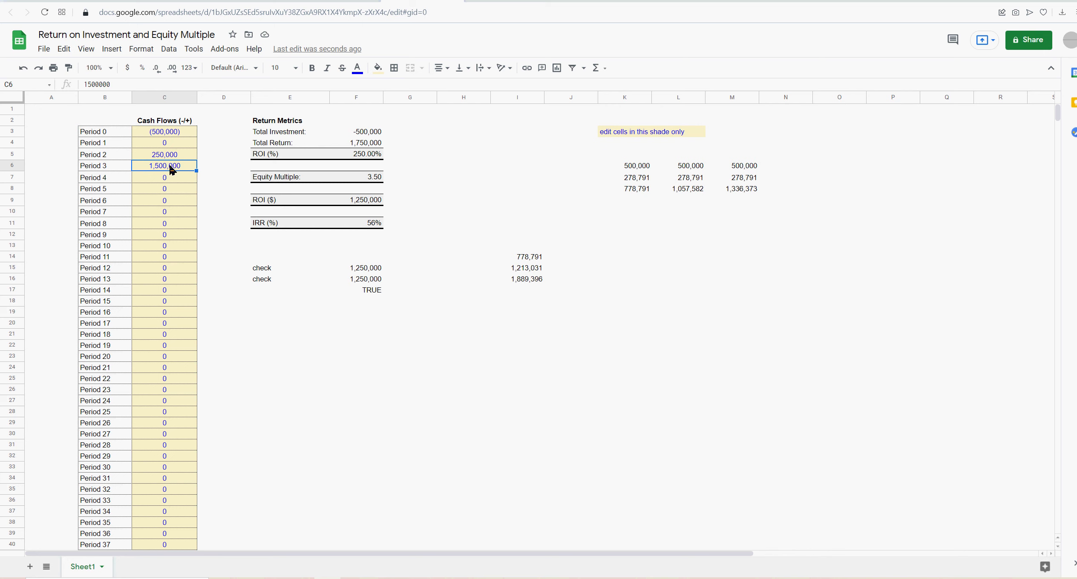
{"action": "left_click", "coordinate": [680, 250]}
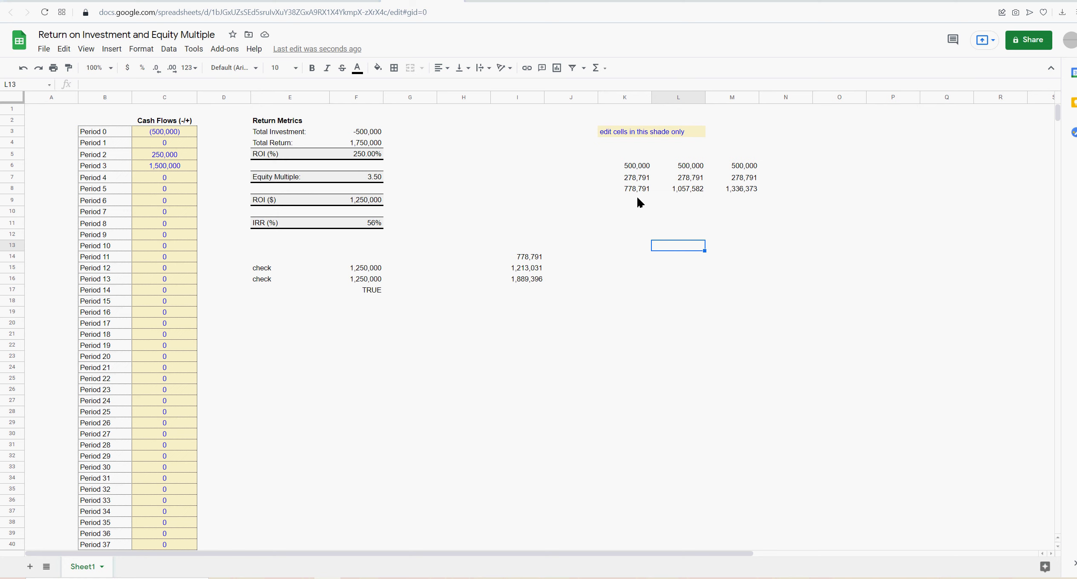
Check the interest amounts in K7:M7 and reconfirm the K8 balance formula.
{"action": "left_click", "coordinate": [644, 178]}
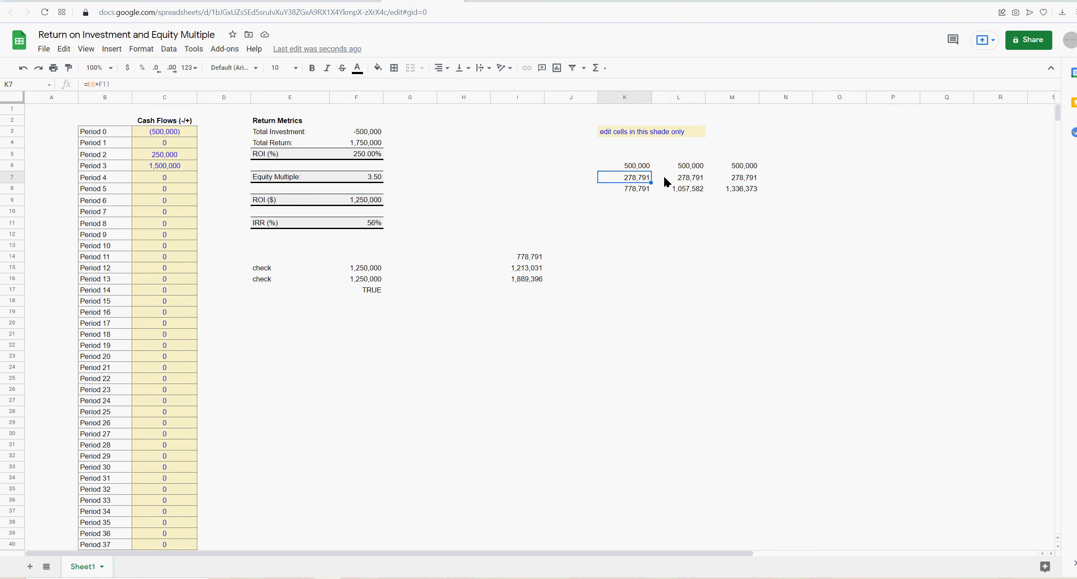
{"action": "left_click", "coordinate": [694, 181]}
{"action": "left_click_drag", "start_coordinate": [738, 181], "coordinate": [634, 183]}
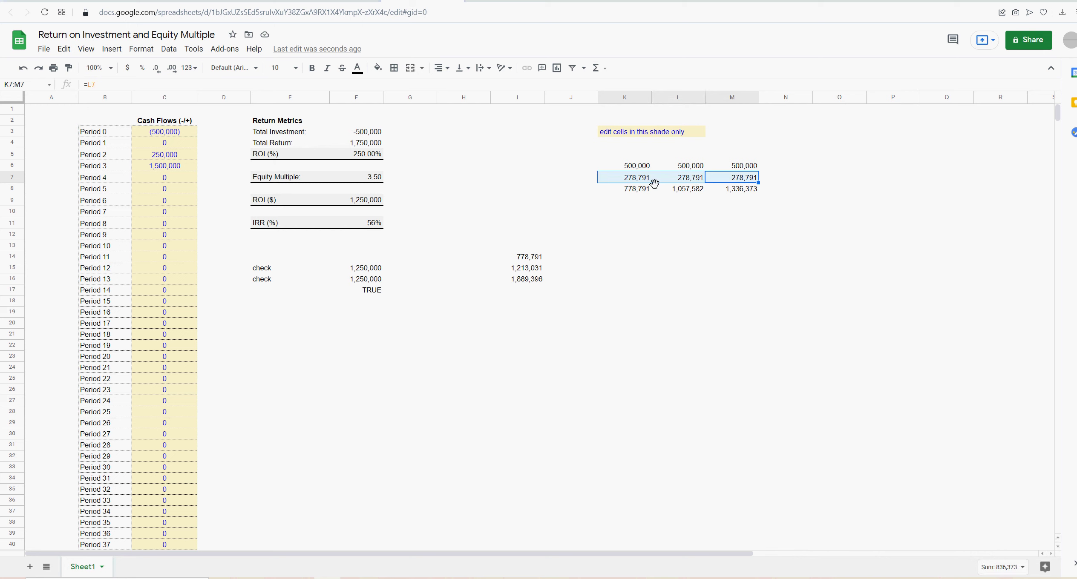
{"action": "left_click", "coordinate": [741, 191]}
{"action": "double_click", "coordinate": [643, 189]}
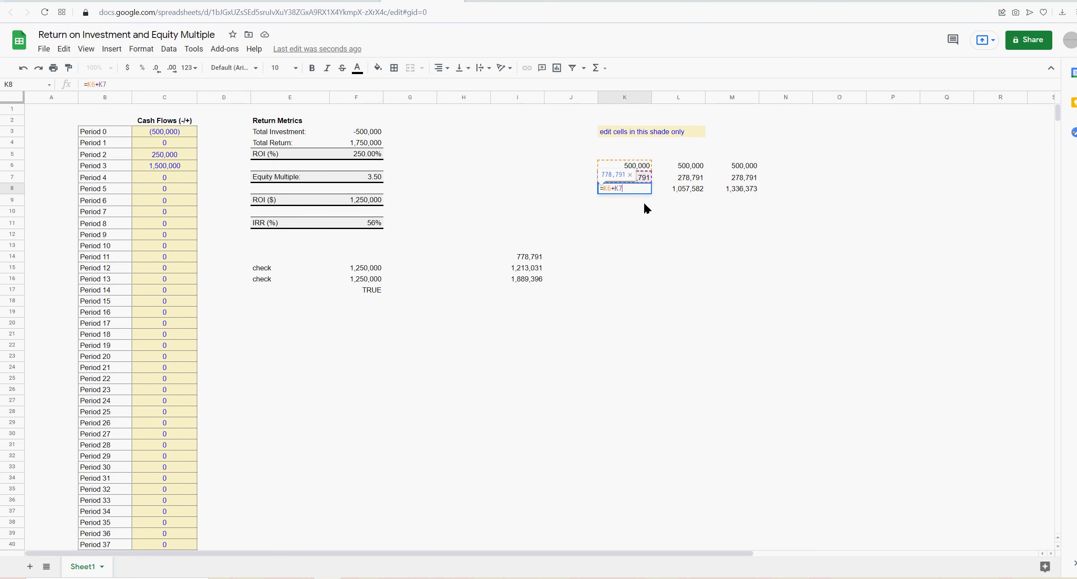
{"action": "key", "text": "Return"}
Enter =SUM(K7:M7) in K9 to get 836,373, then check the ROI ($) formula in F9.
{"action": "left_click", "coordinate": [596, 68]}
{"action": "left_click", "coordinate": [614, 106]}
{"action": "left_click_drag", "start_coordinate": [630, 178], "coordinate": [742, 184]}
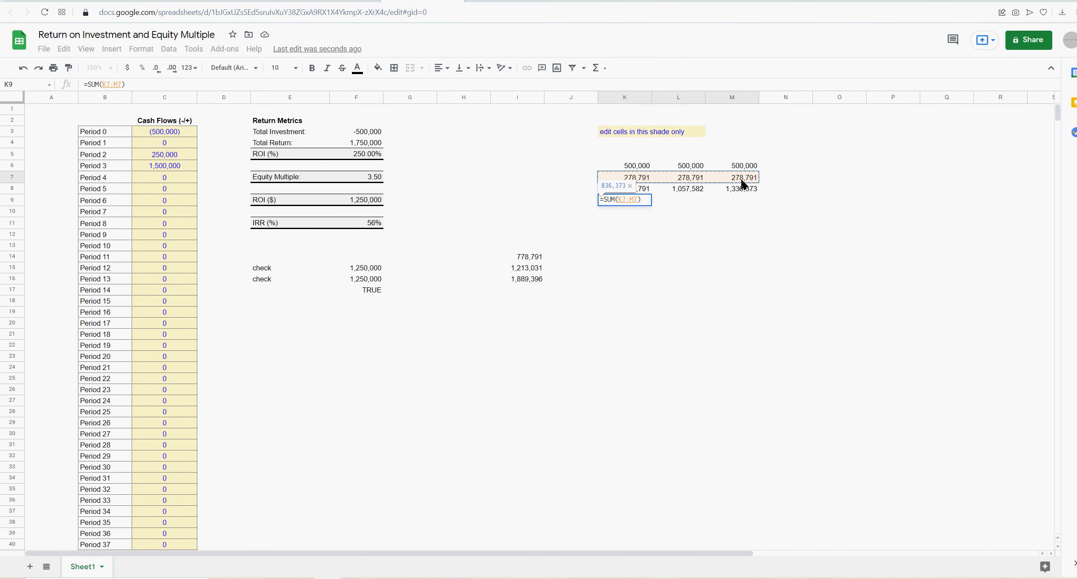
{"action": "key", "text": "Return"}
{"action": "left_click", "coordinate": [683, 272]}
{"action": "left_click", "coordinate": [635, 204]}
{"action": "left_click", "coordinate": [366, 203]}
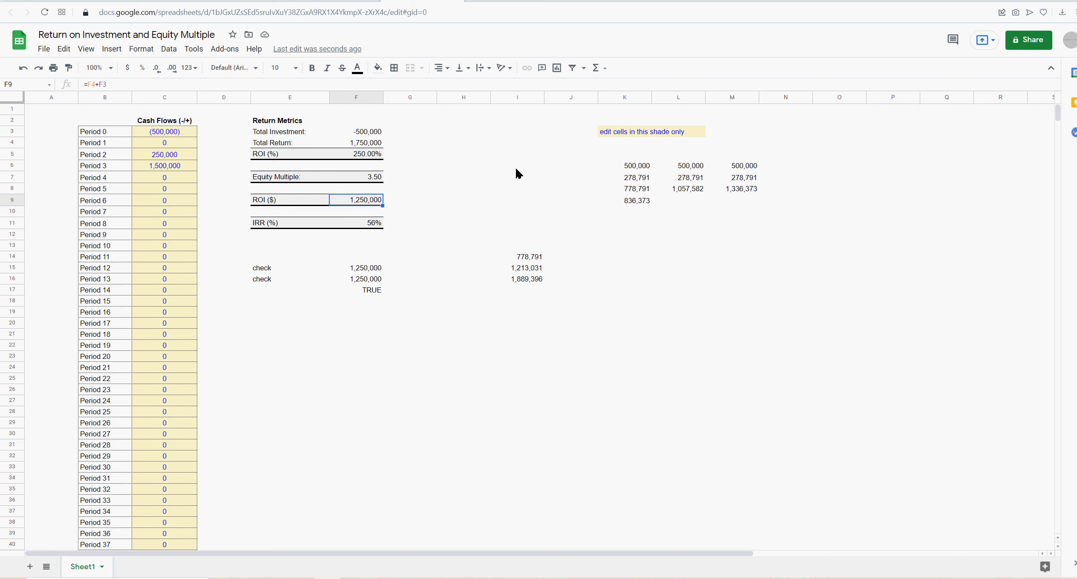
Clear the old scratch figures in J5:N10 and the leftover zeros in I14:I16.
{"action": "left_click_drag", "start_coordinate": [622, 152], "coordinate": [612, 212]}
{"action": "left_click_drag", "start_coordinate": [578, 156], "coordinate": [811, 218]}
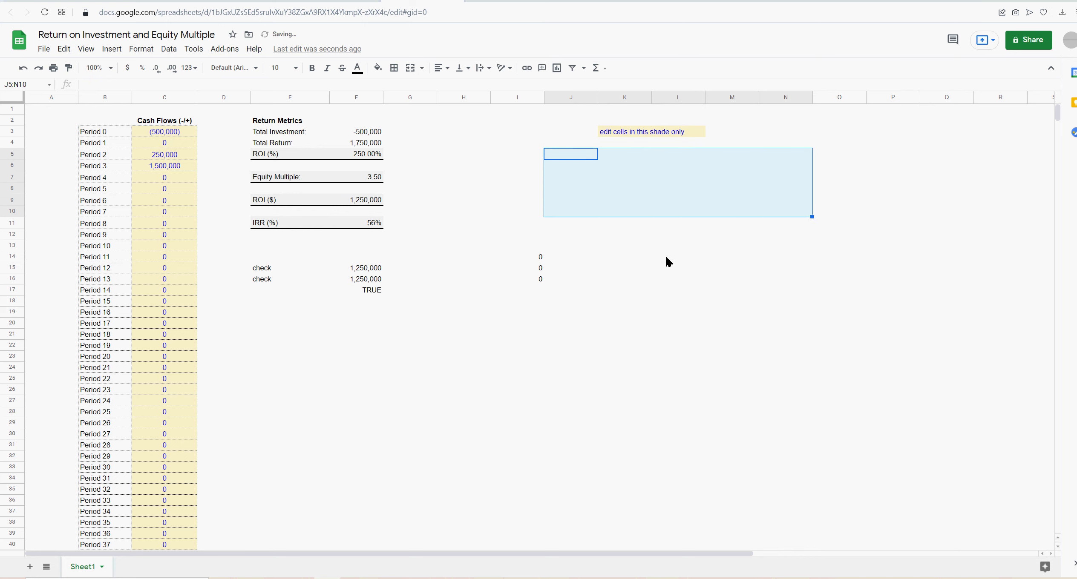
{"action": "left_click", "coordinate": [537, 235]}
{"action": "left_click_drag", "start_coordinate": [545, 239], "coordinate": [548, 293]}
{"action": "left_click", "coordinate": [695, 265]}
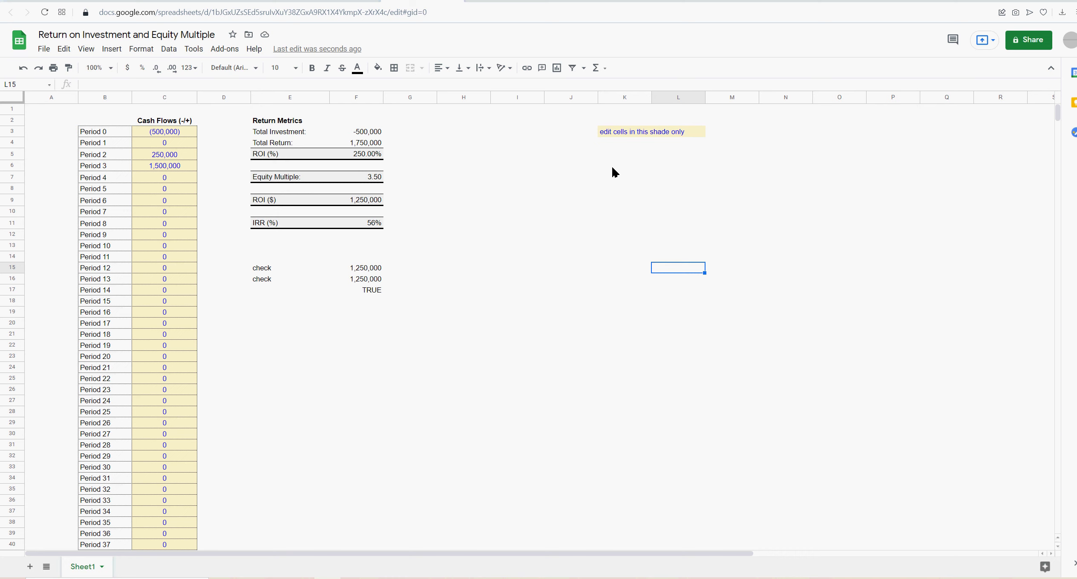
Enter =C3 in J6 for a starting balance of (500,000).
{"action": "left_click", "coordinate": [585, 166]}
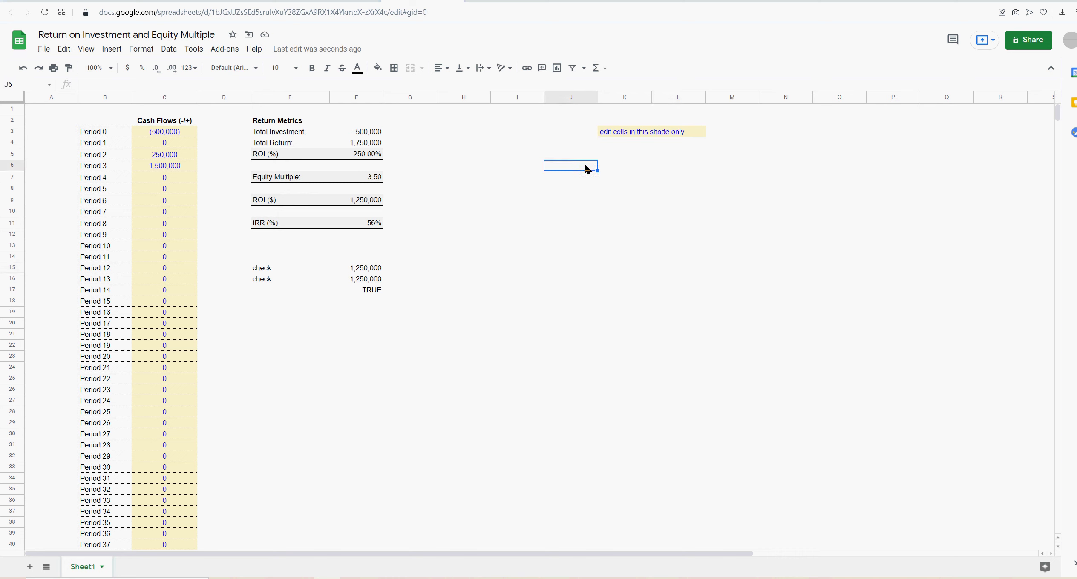
{"action": "type", "text": "="}
{"action": "left_click", "coordinate": [162, 131]}
{"action": "key", "text": "Return"}
{"action": "left_click", "coordinate": [573, 169]}
Enter =J6*F11 in J7 to compute the first IRR return.
{"action": "left_click", "coordinate": [580, 181]}
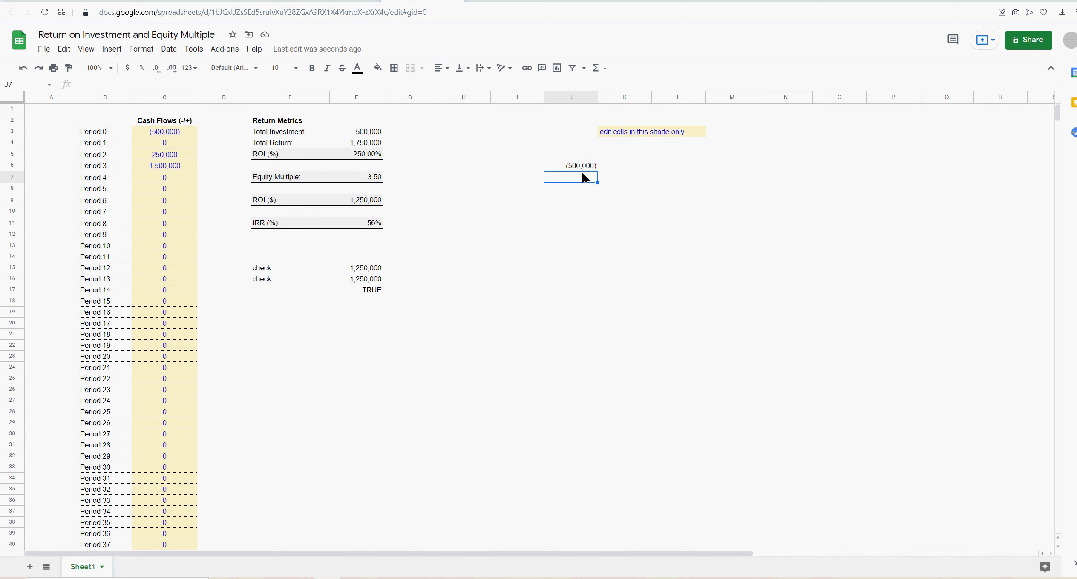
{"action": "type", "text": "="}
{"action": "left_click", "coordinate": [584, 168]}
{"action": "type", "text": "*"}
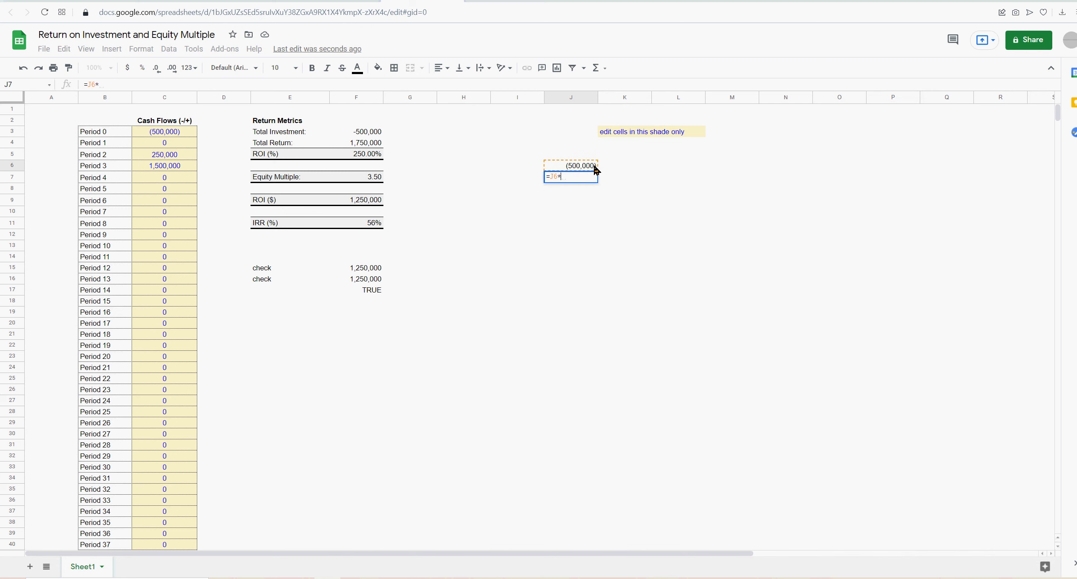
{"action": "left_click", "coordinate": [379, 225]}
{"action": "key", "text": "Return"}
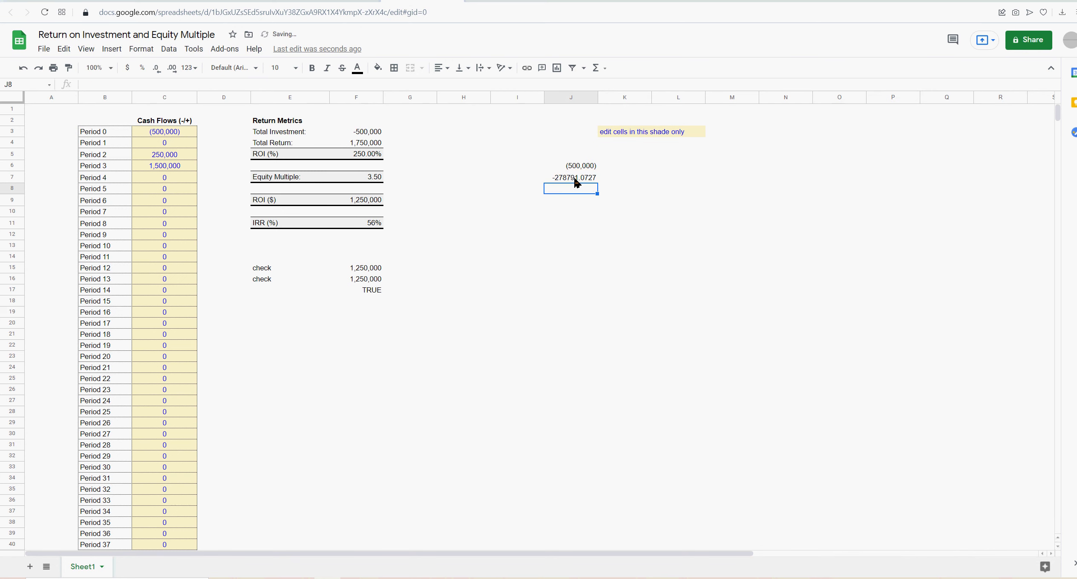
Format J7 as Number with no decimals so it shows -278,791.
{"action": "left_click", "coordinate": [575, 179]}
{"action": "left_click", "coordinate": [141, 49]}
{"action": "mouse_move", "coordinate": [178, 97]}
{"action": "left_click", "coordinate": [294, 140]}
{"action": "left_click", "coordinate": [156, 68]}
{"action": "left_click", "coordinate": [156, 68]}
{"action": "left_click", "coordinate": [549, 222]}
{"action": "left_click", "coordinate": [583, 179]}
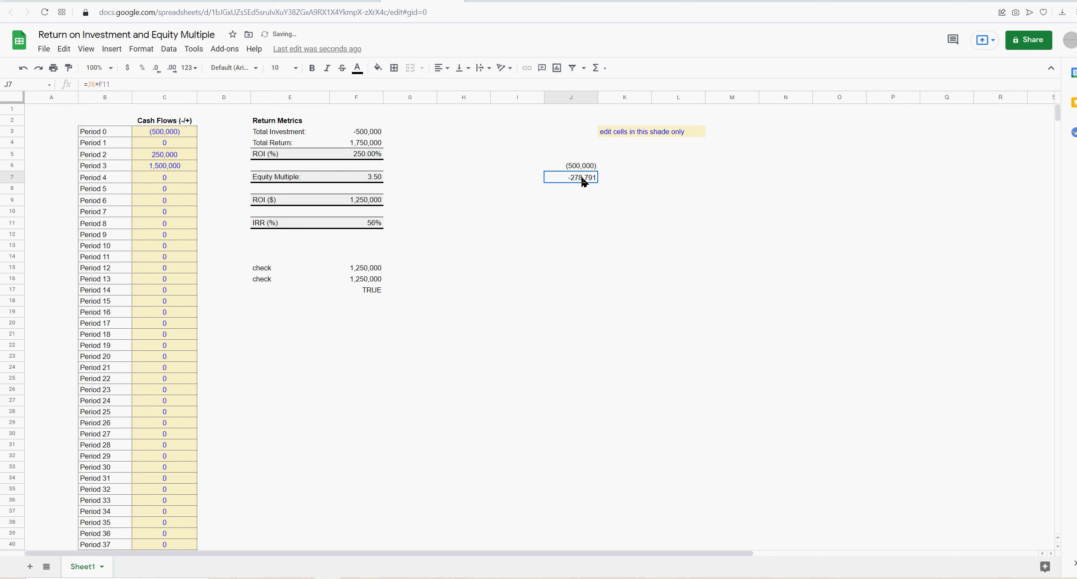
{"action": "left_click", "coordinate": [166, 145]}
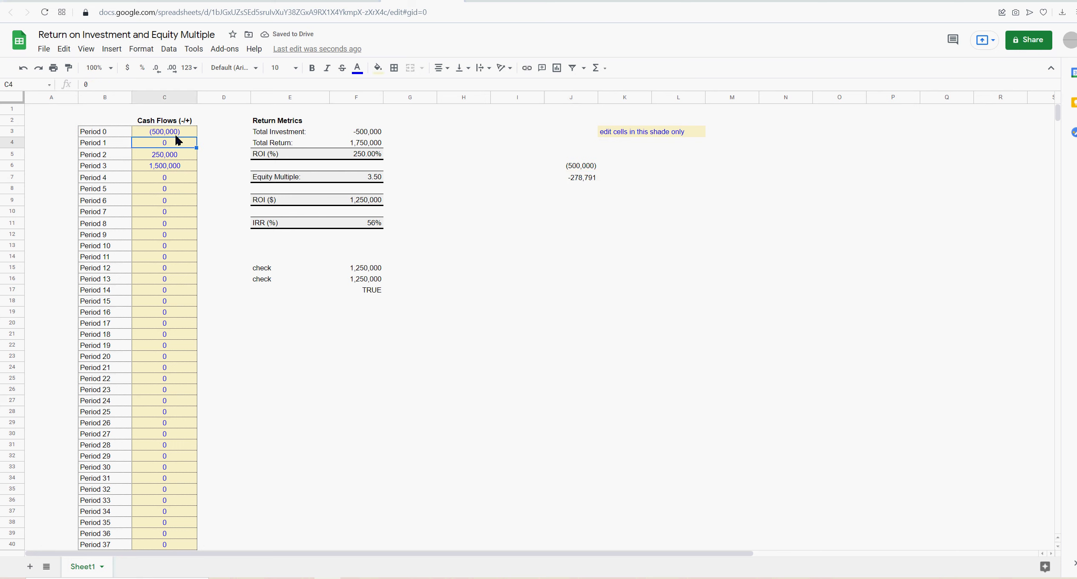
Enter =J6+J7 in J8 for the new balance of (778,791).
{"action": "left_click", "coordinate": [583, 189]}
{"action": "type", "text": "="}
{"action": "left_click", "coordinate": [585, 167]}
{"action": "type", "text": "+"}
{"action": "left_click", "coordinate": [583, 176]}
{"action": "key", "text": "Return"}
{"action": "left_click", "coordinate": [580, 190]}
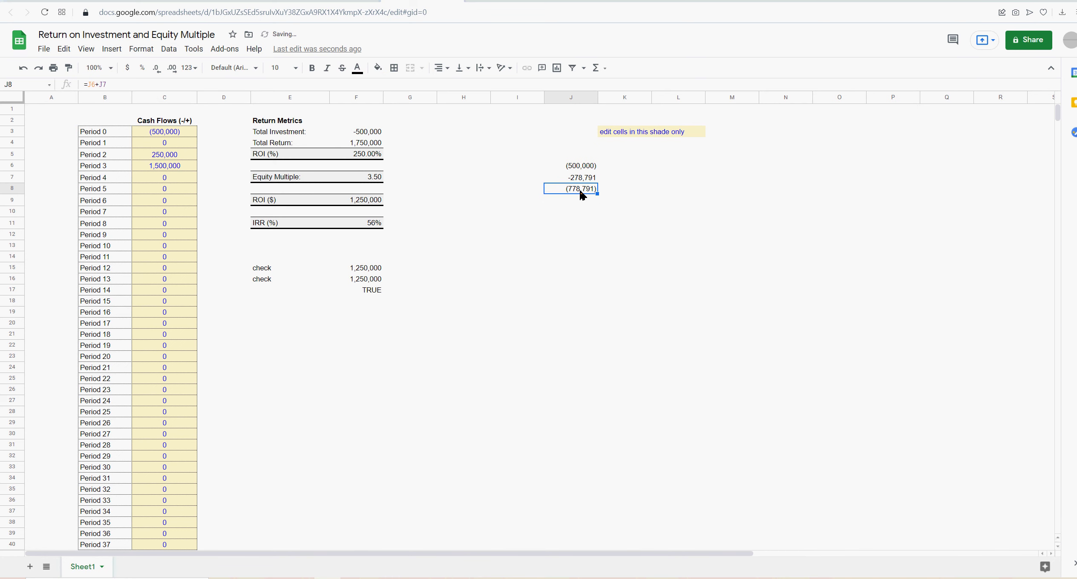
Enter =J8 in K6 and =C5 in K7 to carry (778,791) and add 250,000.
{"action": "left_click", "coordinate": [619, 169]}
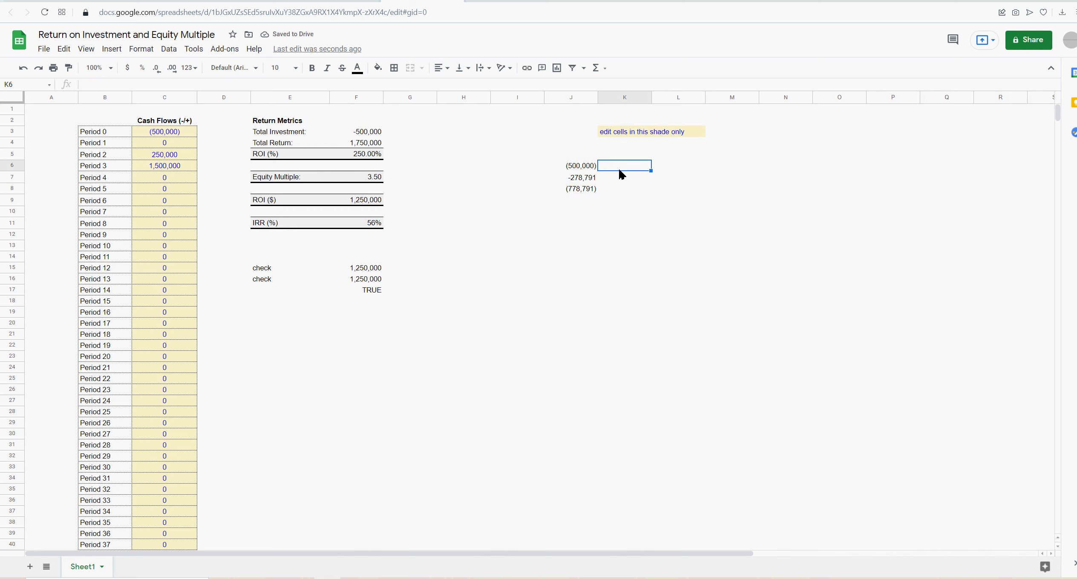
{"action": "type", "text": "="}
{"action": "left_click", "coordinate": [583, 188]}
{"action": "key", "text": "Return"}
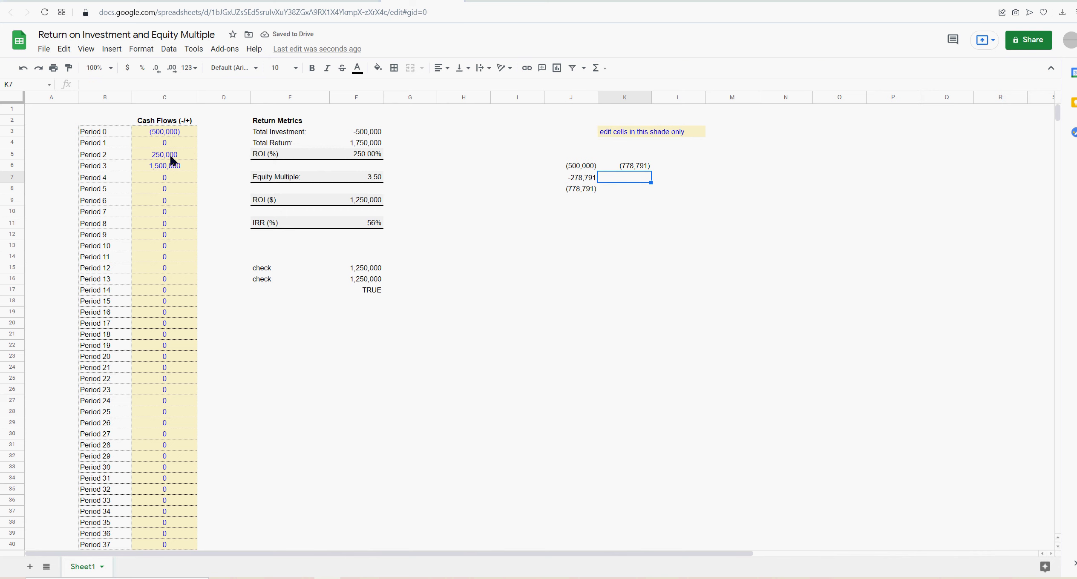
{"action": "type", "text": "="}
{"action": "left_click", "coordinate": [166, 157]}
{"action": "key", "text": "Return"}
{"action": "left_click", "coordinate": [679, 243]}
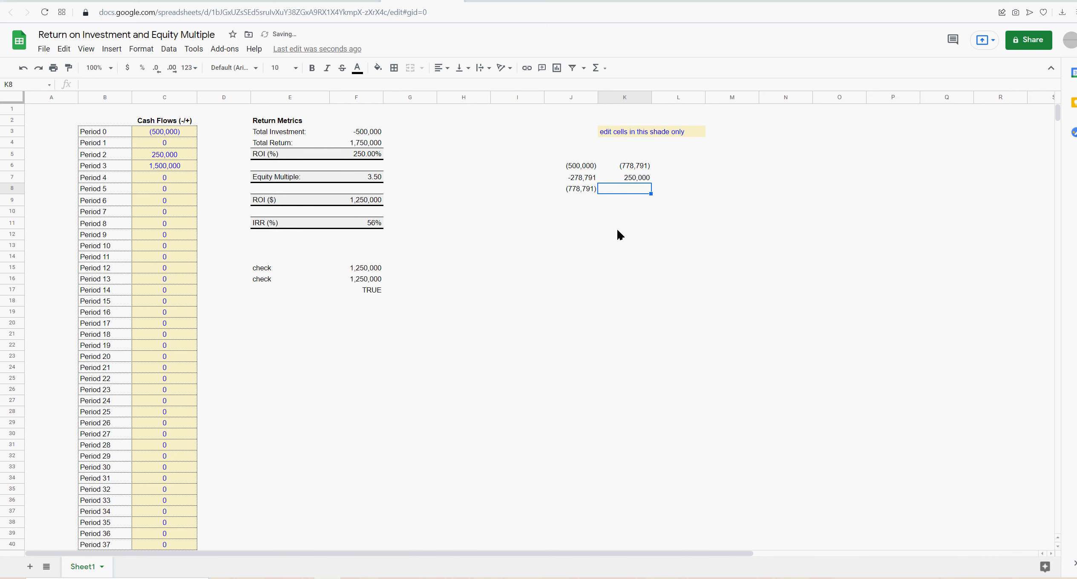
Enter =K6+K7 in K8 to total the carried balance and Period 2 flow.
{"action": "left_click", "coordinate": [584, 194]}
{"action": "left_click", "coordinate": [635, 168]}
{"action": "left_click", "coordinate": [636, 189]}
{"action": "type", "text": "="}
{"action": "left_click", "coordinate": [636, 168]}
{"action": "type", "text": "+"}
{"action": "left_click", "coordinate": [638, 182]}
{"action": "key", "text": "Return"}
Revise the K8 formula to =(K6+K7)*F11 to get the Period 2 interest.
{"action": "left_click", "coordinate": [634, 190]}
{"action": "left_click", "coordinate": [127, 86]}
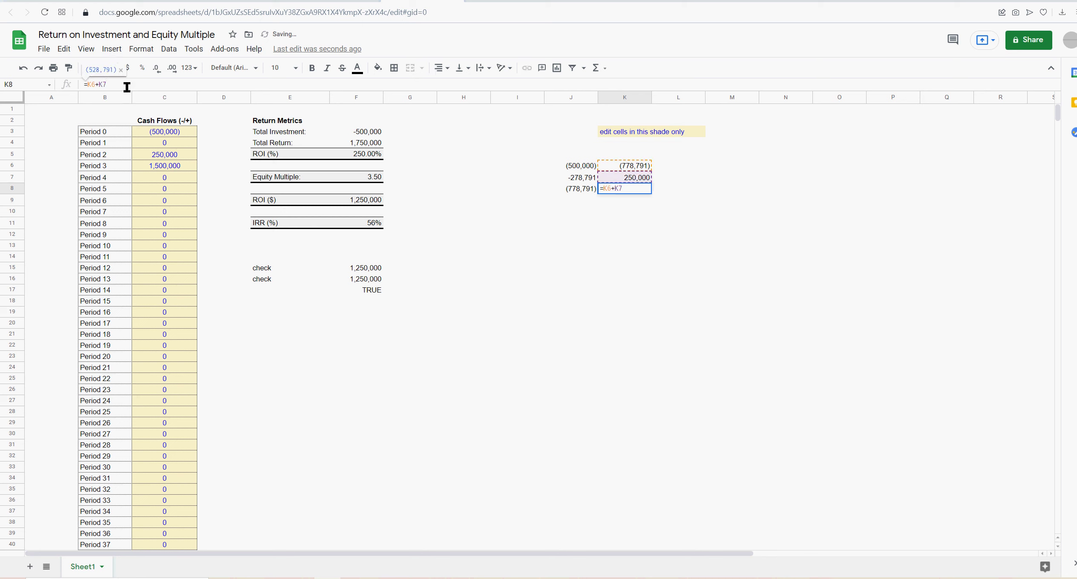
{"action": "type", "text": ")"}
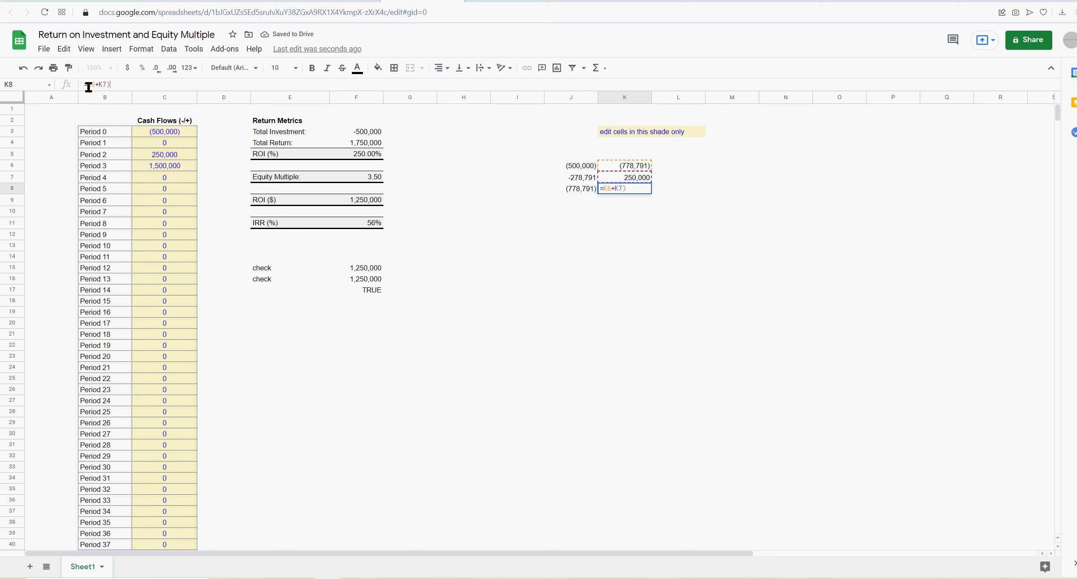
{"action": "left_click", "coordinate": [89, 84]}
{"action": "type", "text": "("}
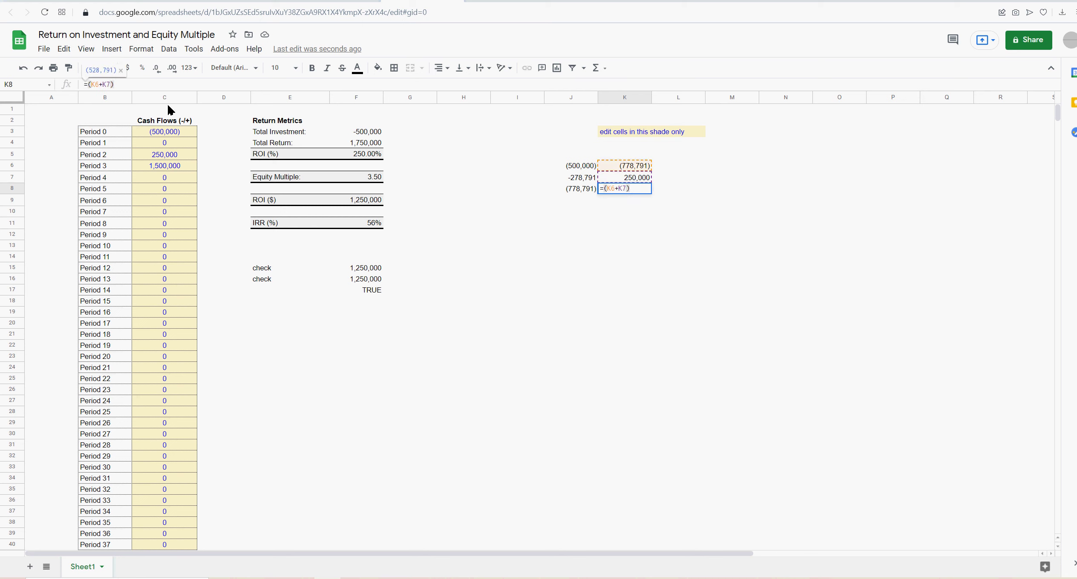
{"action": "left_click", "coordinate": [179, 84]}
{"action": "type", "text": "*"}
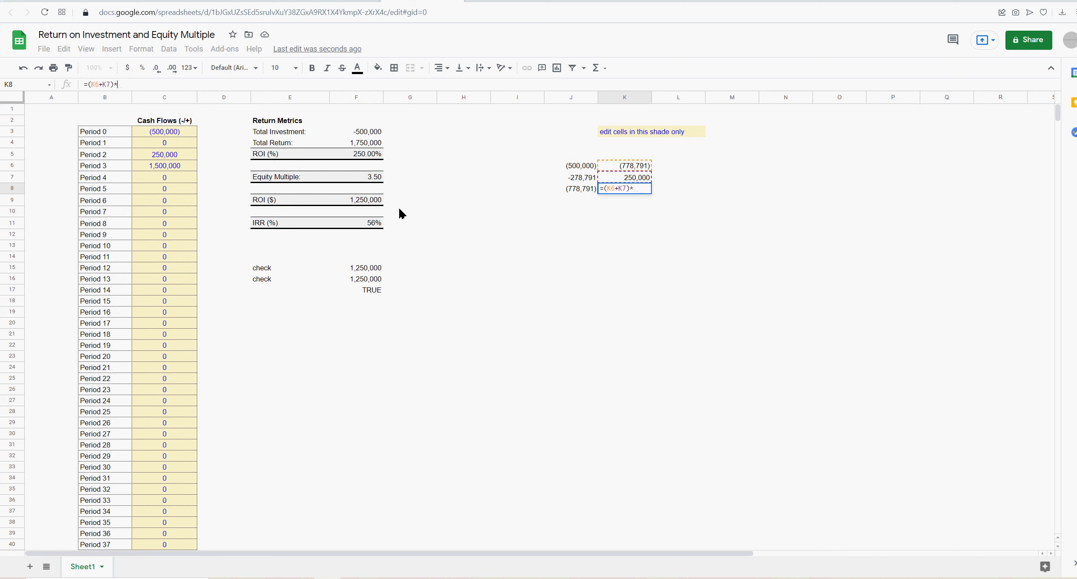
{"action": "left_click", "coordinate": [375, 225]}
{"action": "key", "text": "Return"}
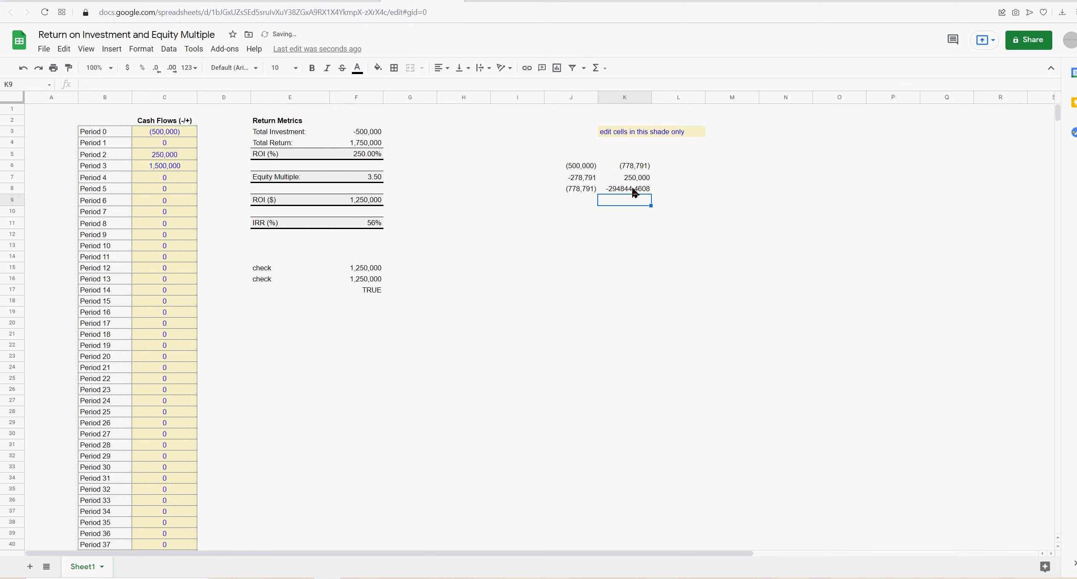
Format K8 as Number so it shows -294,844, then compare it with J8.
{"action": "left_click", "coordinate": [634, 190]}
{"action": "left_click", "coordinate": [141, 49]}
{"action": "mouse_move", "coordinate": [161, 94]}
{"action": "left_click", "coordinate": [293, 141]}
{"action": "left_click", "coordinate": [643, 271]}
{"action": "left_click_drag", "start_coordinate": [583, 194], "coordinate": [628, 196]}
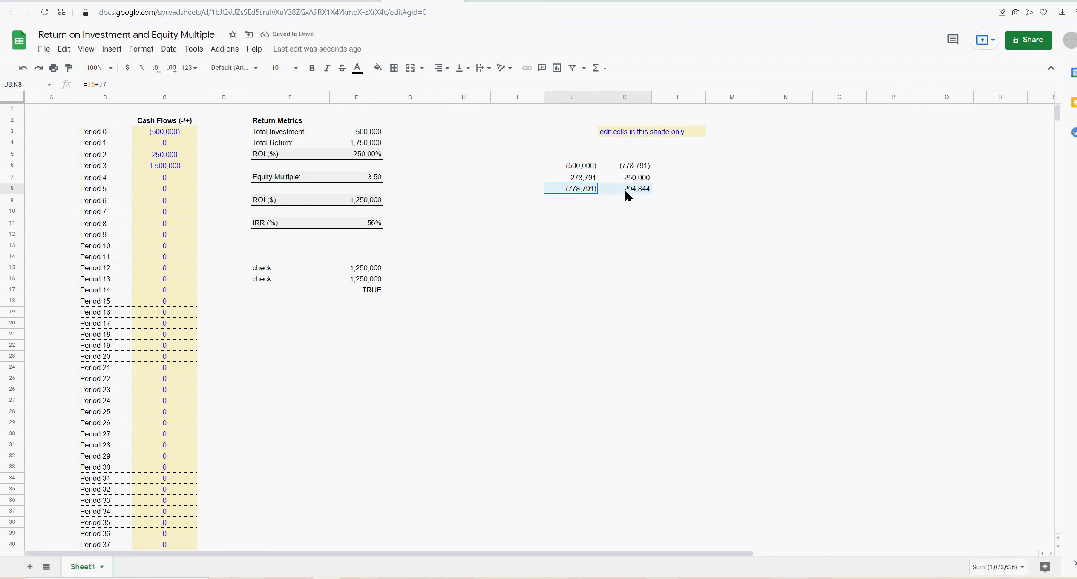
{"action": "left_click", "coordinate": [685, 212]}
Link L7 to the Period 3 cash flow of 1,500,000.
{"action": "left_click", "coordinate": [673, 167]}
{"action": "left_click", "coordinate": [677, 177]}
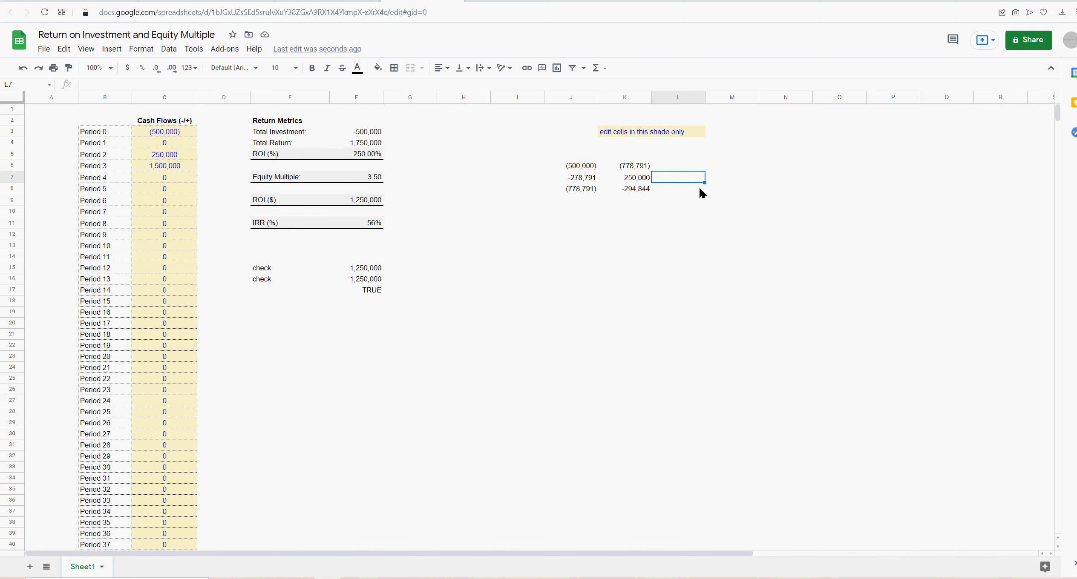
{"action": "type", "text": "="}
{"action": "left_click", "coordinate": [164, 166]}
{"action": "key", "text": "Return"}
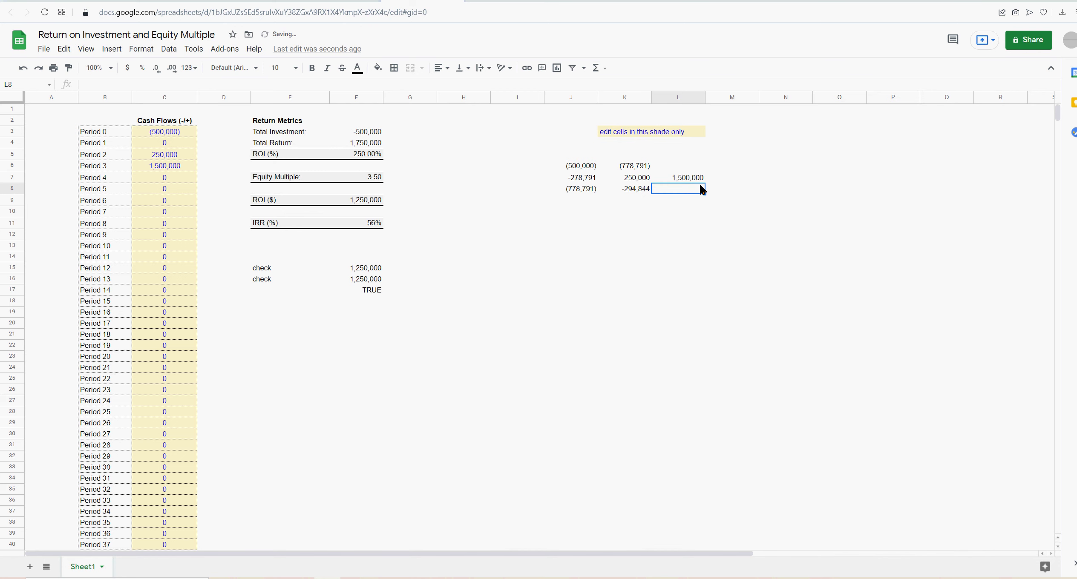
{"action": "left_click", "coordinate": [693, 179]}
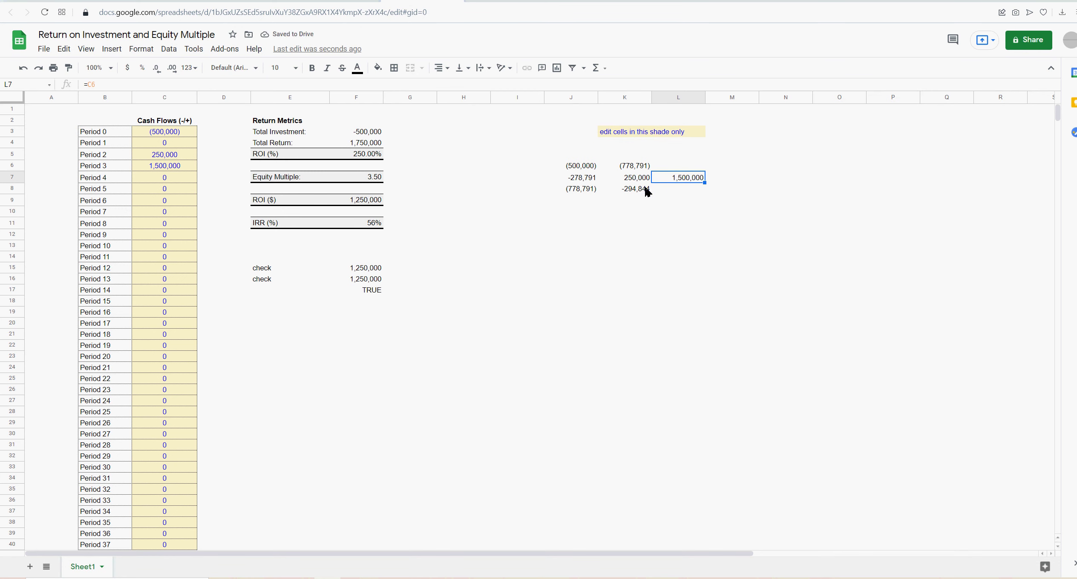
Copy the K6 balance and K8 interest formulas across into column L.
{"action": "left_click", "coordinate": [650, 169]}
{"action": "left_click_drag", "start_coordinate": [653, 170], "coordinate": [693, 194]}
{"action": "left_click", "coordinate": [650, 189]}
{"action": "left_click", "coordinate": [23, 68]}
{"action": "left_click", "coordinate": [643, 190]}
Correct L8 to =(L6+L7)*F11 so the column ends at 671,973.
{"action": "left_click", "coordinate": [694, 192]}
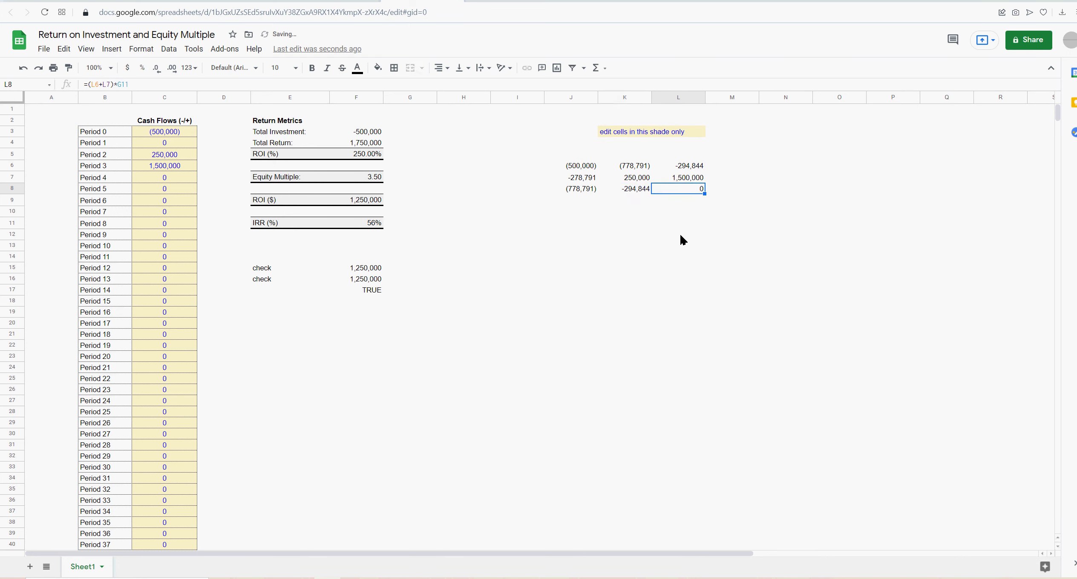
{"action": "double_click", "coordinate": [685, 192]}
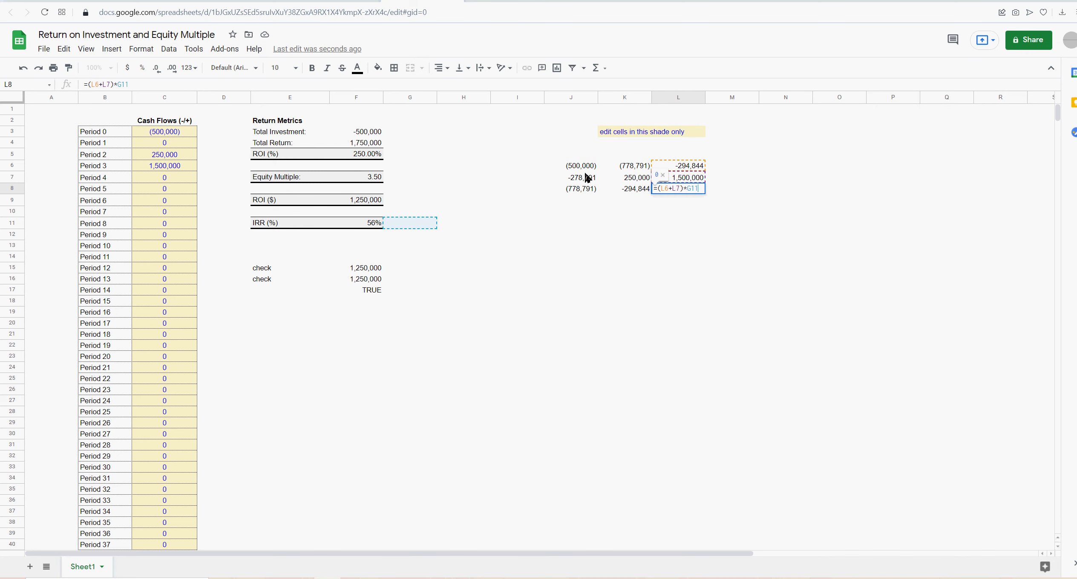
{"action": "left_click", "coordinate": [122, 88]}
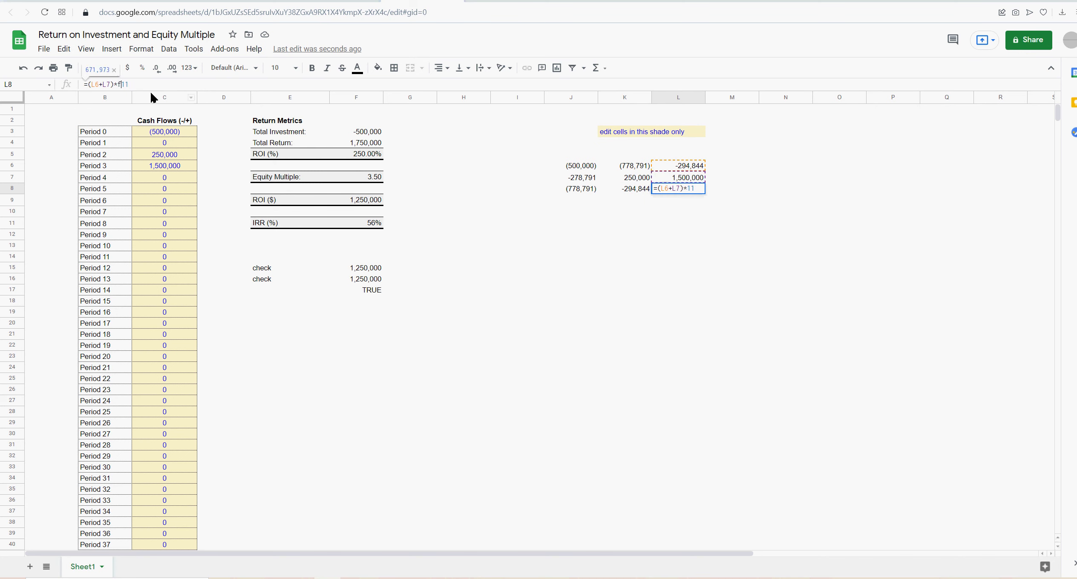
{"action": "key", "text": "Return"}
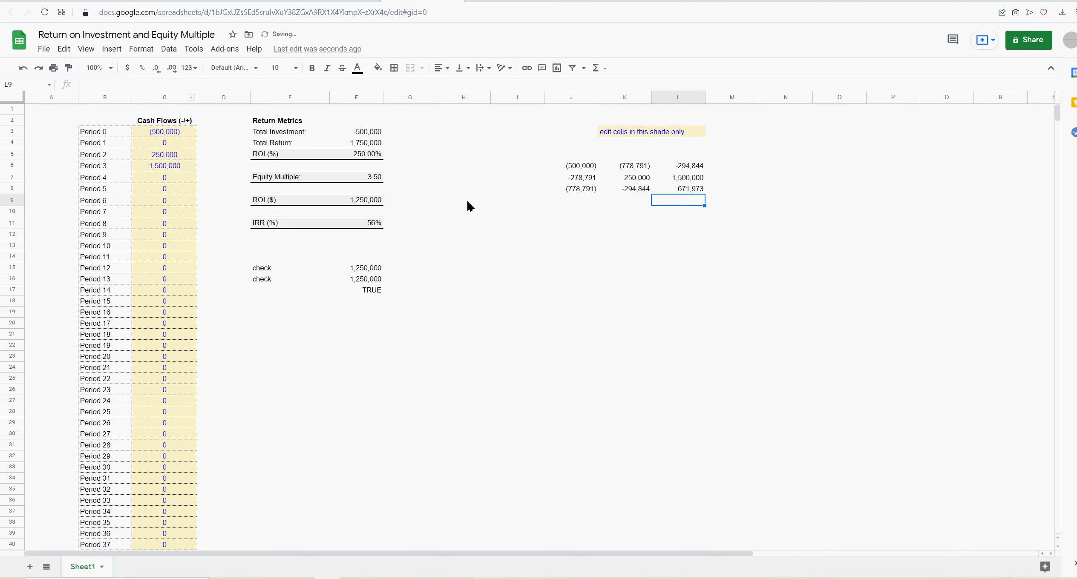
{"action": "left_click", "coordinate": [687, 190]}
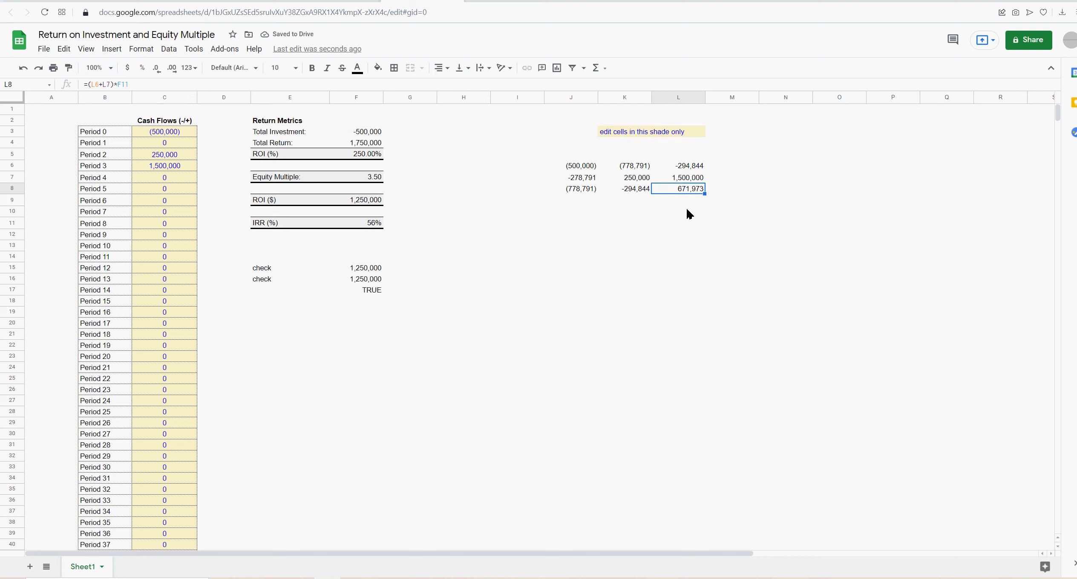
{"action": "left_click", "coordinate": [687, 210]}
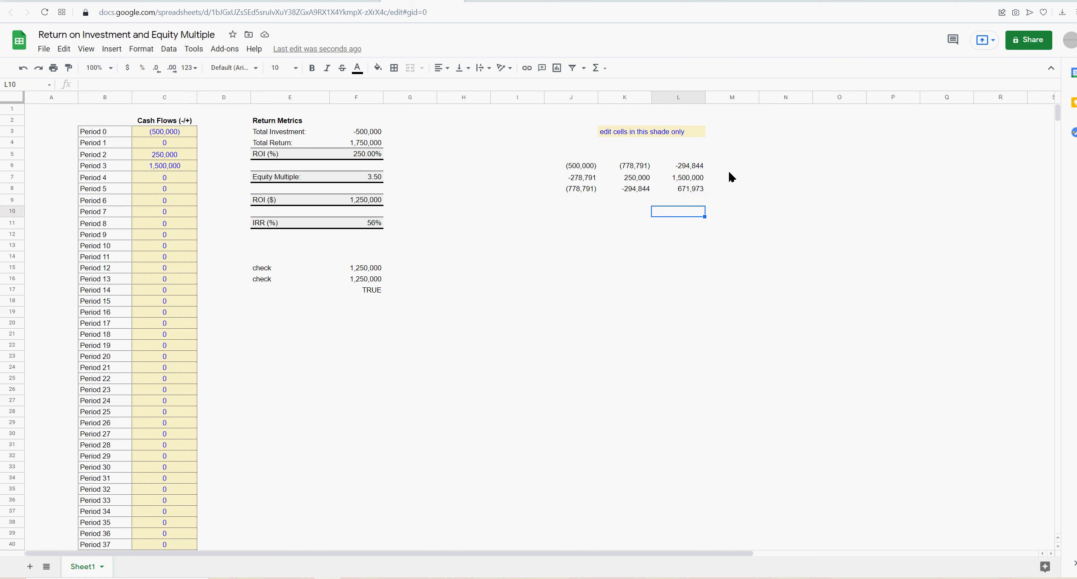
Review the first balance column's formulas in J6:J8 and K6's carried-over balance.
{"action": "left_click", "coordinate": [584, 170]}
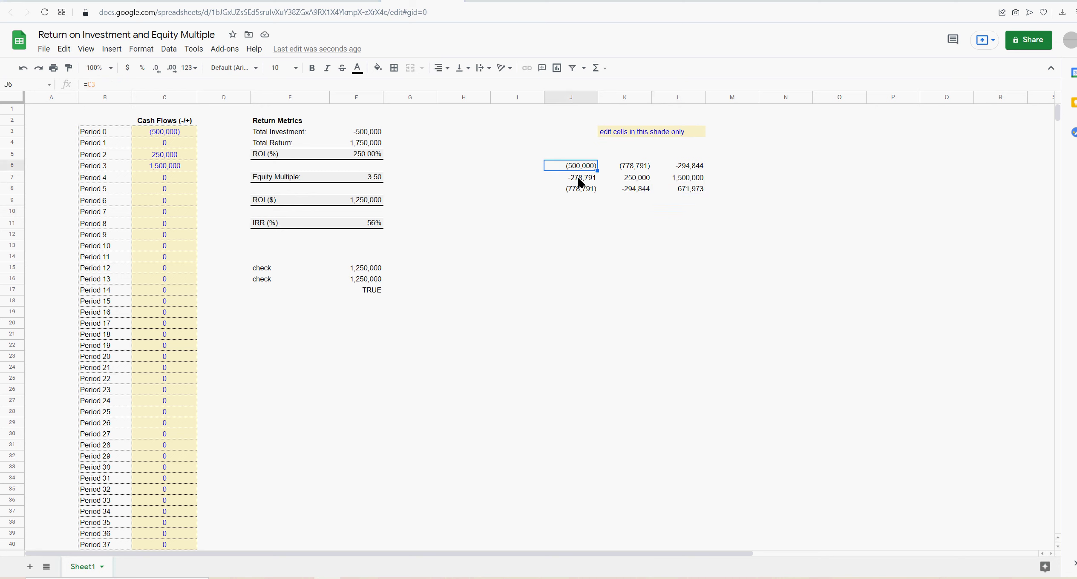
{"action": "left_click_drag", "start_coordinate": [577, 178], "coordinate": [695, 186]}
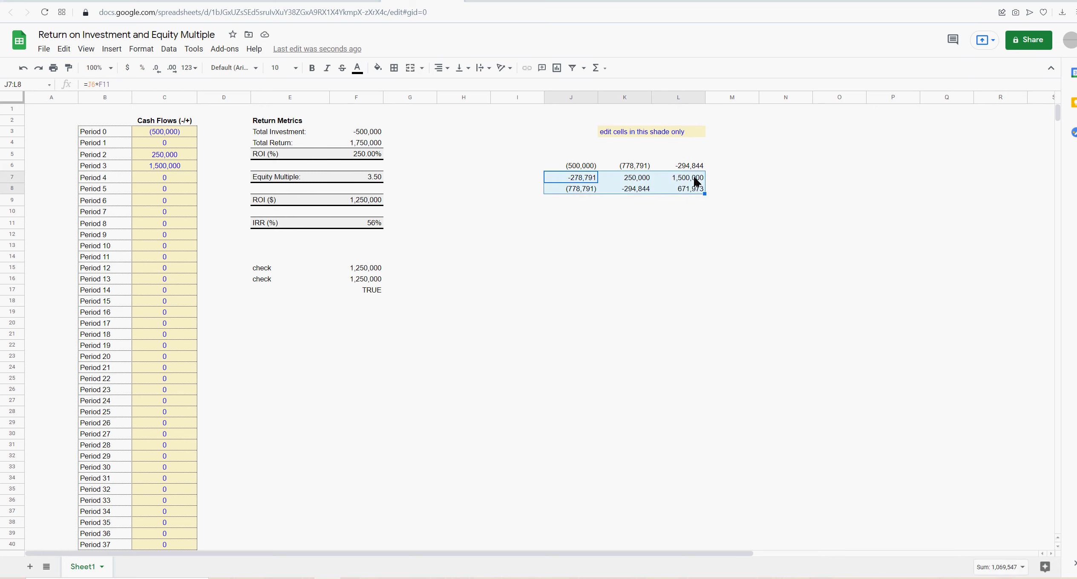
{"action": "left_click", "coordinate": [581, 170]}
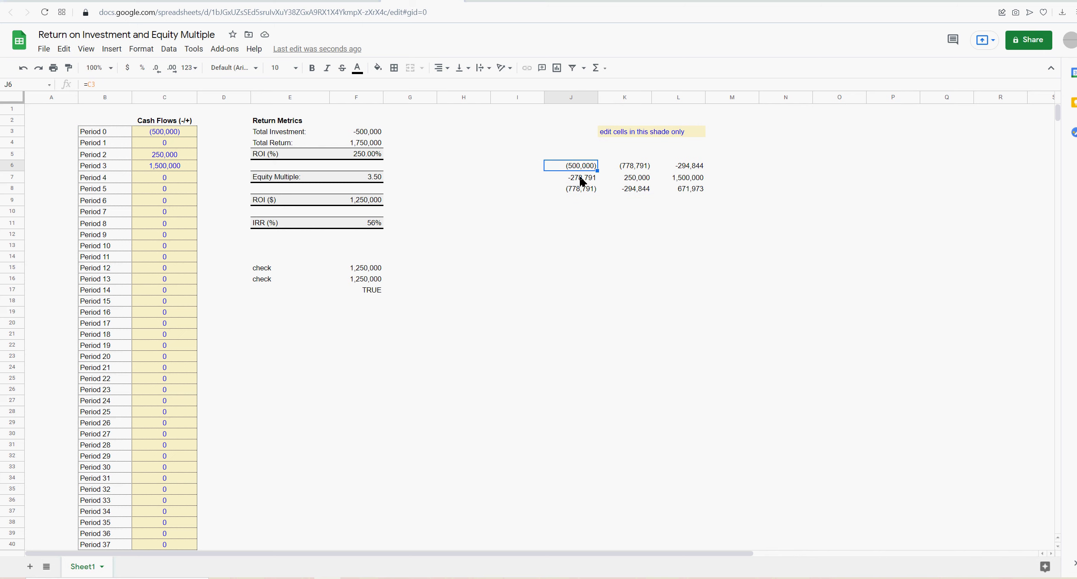
{"action": "double_click", "coordinate": [581, 180]}
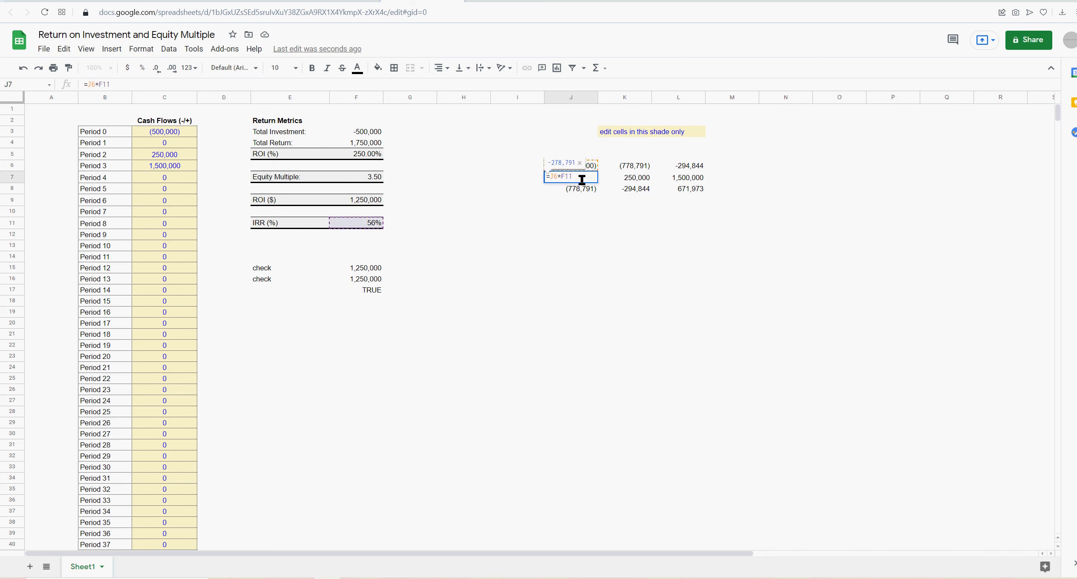
{"action": "key", "text": "Escape"}
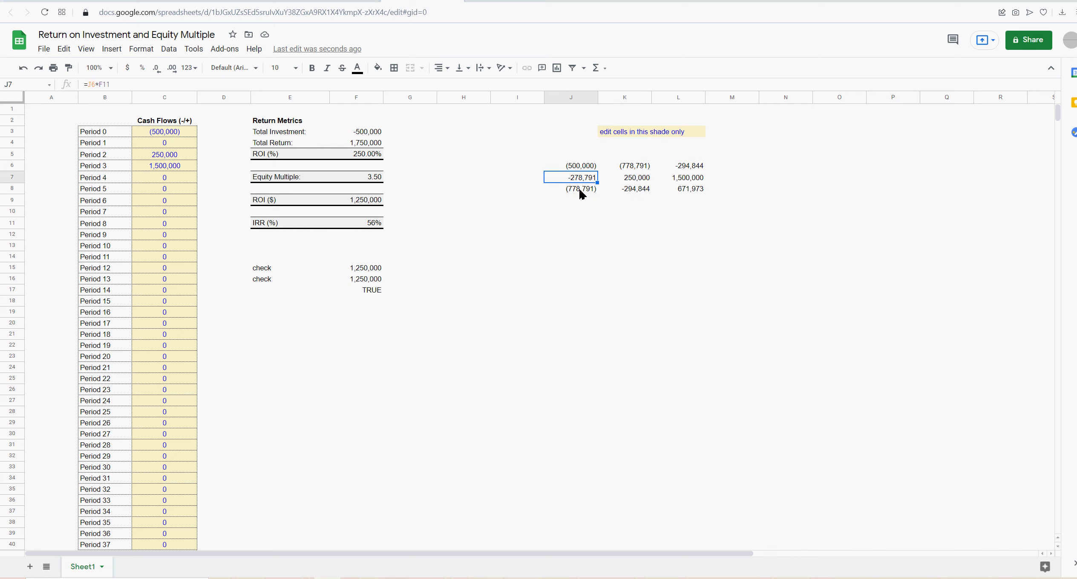
{"action": "left_click", "coordinate": [580, 190]}
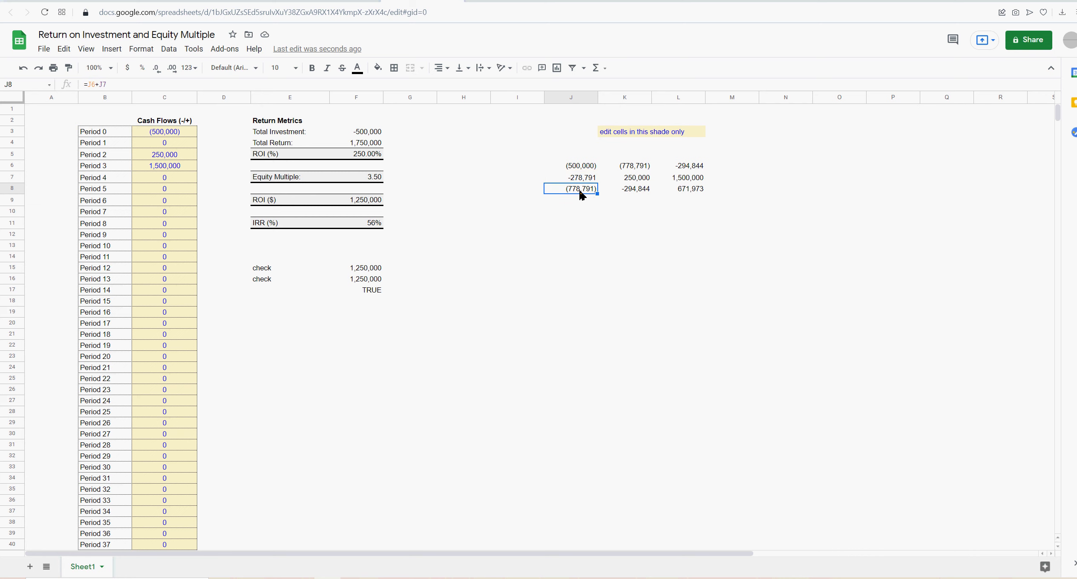
{"action": "left_click", "coordinate": [637, 170]}
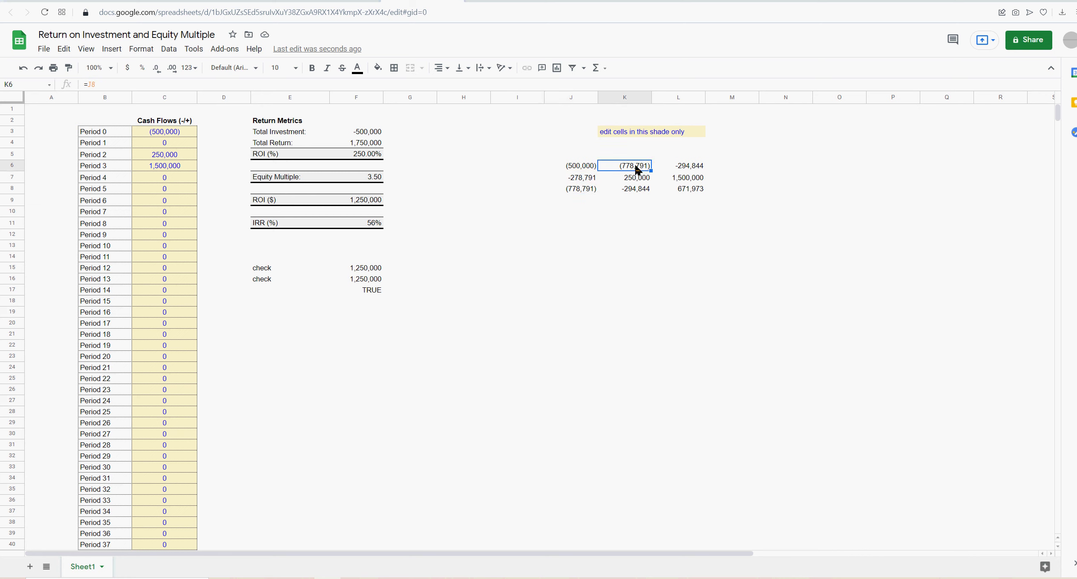
Set K7 to =K6*F11 so the balance grows by the IRR.
{"action": "left_click", "coordinate": [631, 179]}
{"action": "key", "text": "Return"}
{"action": "key", "text": "Return"}
{"action": "left_click", "coordinate": [640, 181]}
{"action": "type", "text": "="}
{"action": "left_click", "coordinate": [639, 169]}
{"action": "type", "text": "*"}
{"action": "left_click", "coordinate": [381, 224]}
{"action": "key", "text": "Return"}
{"action": "left_click_drag", "start_coordinate": [629, 192], "coordinate": [700, 238]}
{"action": "left_click", "coordinate": [625, 182]}
Apply number format to K7:L12 with fewer decimal places.
{"action": "left_click", "coordinate": [141, 49]}
{"action": "mouse_move", "coordinate": [159, 94]}
{"action": "left_click", "coordinate": [289, 141]}
{"action": "left_click", "coordinate": [157, 68]}
{"action": "left_click", "coordinate": [157, 68]}
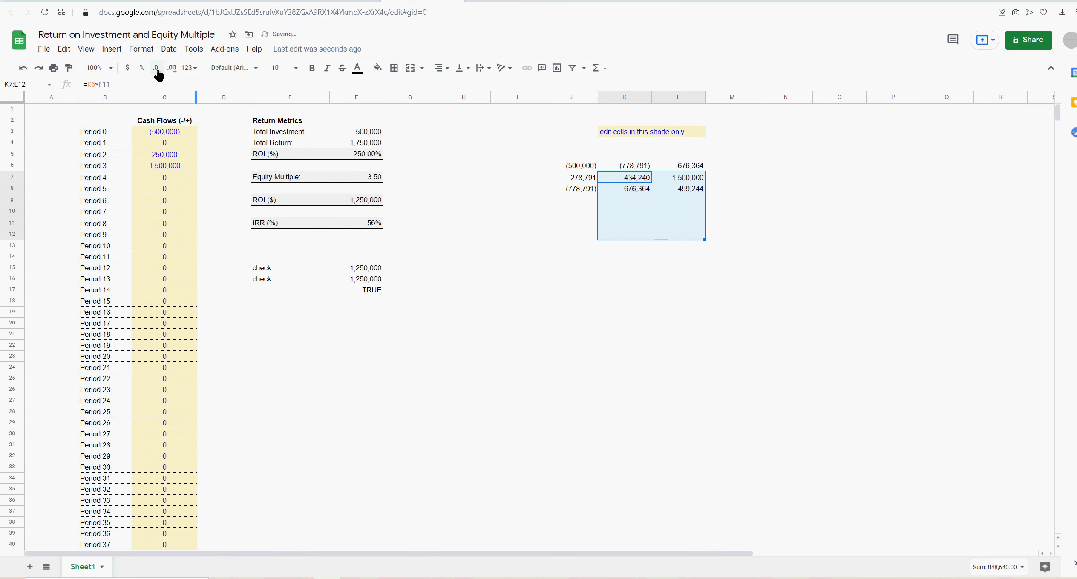
{"action": "left_click", "coordinate": [639, 281]}
Extend K7's formula to =K6*F11+C5, adding the period 2 cash flow.
{"action": "left_click", "coordinate": [635, 177]}
{"action": "double_click", "coordinate": [637, 178]}
{"action": "key", "text": "Return"}
{"action": "left_click", "coordinate": [641, 181]}
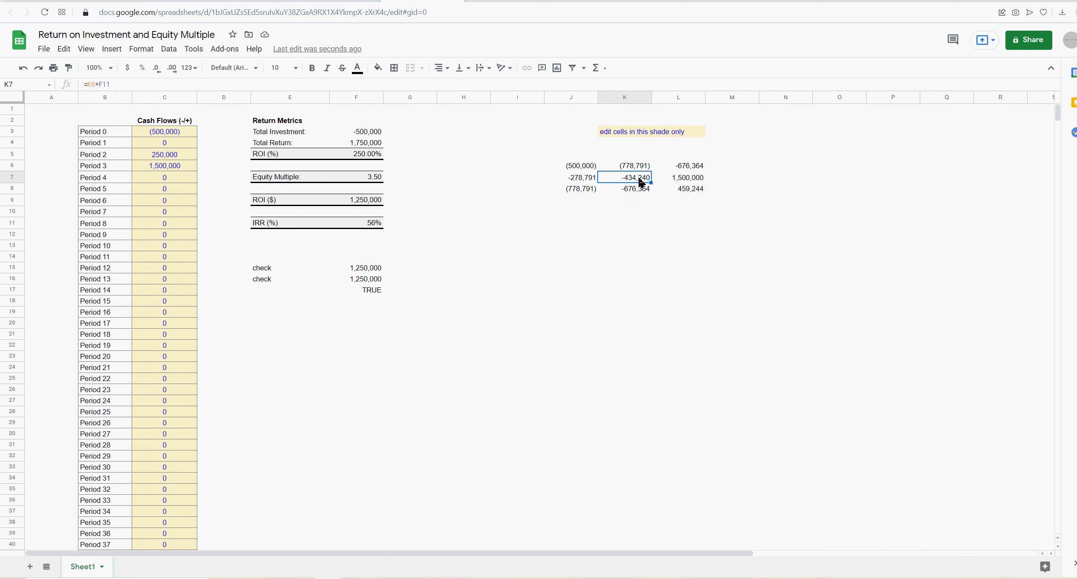
{"action": "double_click", "coordinate": [641, 181]}
{"action": "type", "text": "+"}
{"action": "left_click", "coordinate": [167, 157]}
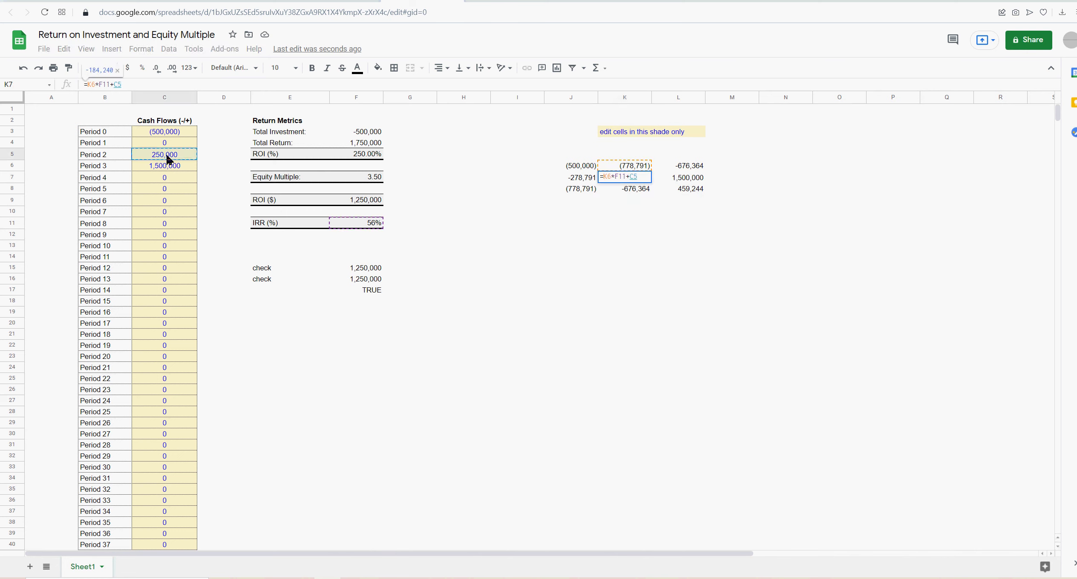
{"action": "key", "text": "Return"}
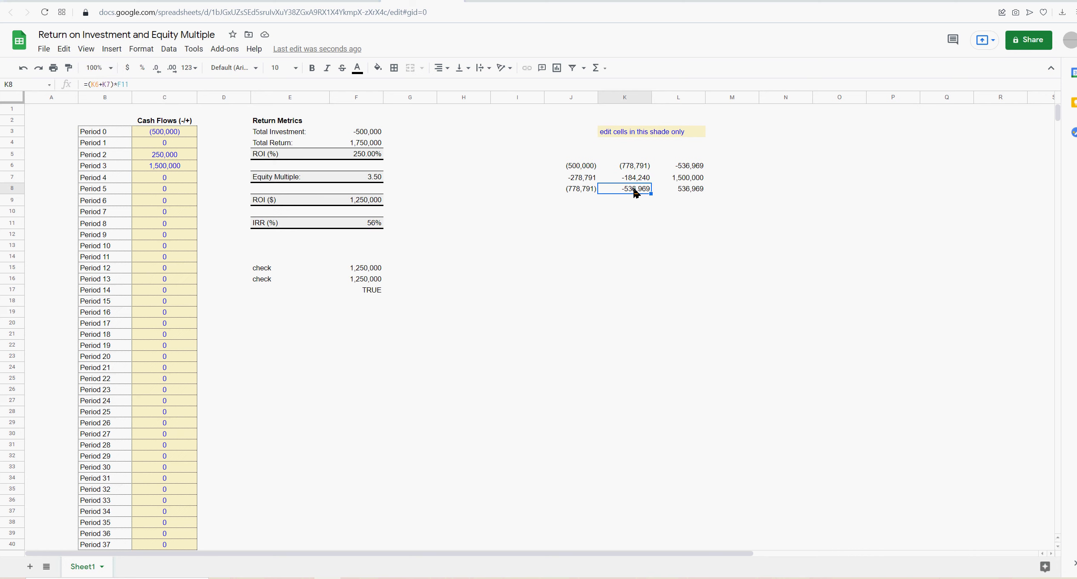
Set L7 to =L6*F11 for the third column's growth.
{"action": "left_click", "coordinate": [683, 168]}
{"action": "left_click", "coordinate": [692, 178]}
{"action": "type", "text": "="}
{"action": "left_click", "coordinate": [693, 167]}
{"action": "type", "text": "*"}
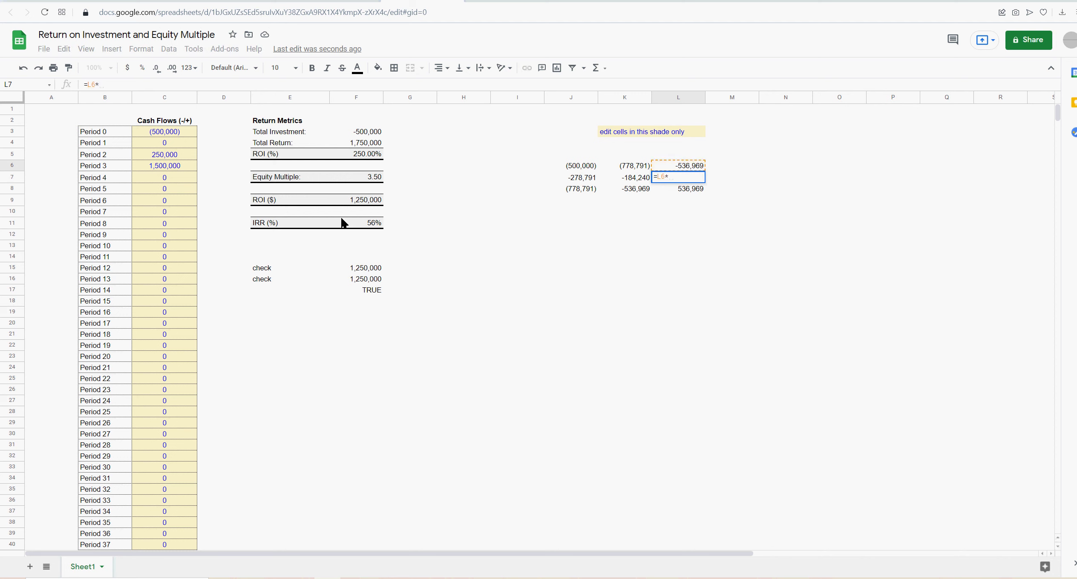
{"action": "left_click", "coordinate": [376, 224]}
{"action": "key", "text": "Return"}
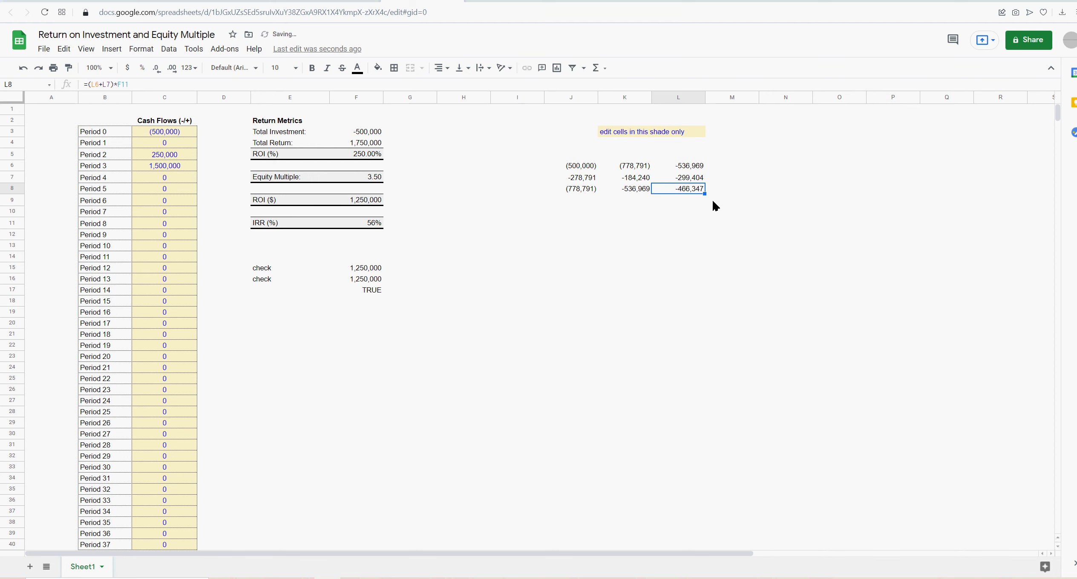
Set L8 to =L7+C6, adding the period 3 cash flow for 1,200,596.
{"action": "type", "text": "="}
{"action": "left_click", "coordinate": [694, 178]}
{"action": "type", "text": "+"}
{"action": "left_click", "coordinate": [169, 171]}
{"action": "key", "text": "Return"}
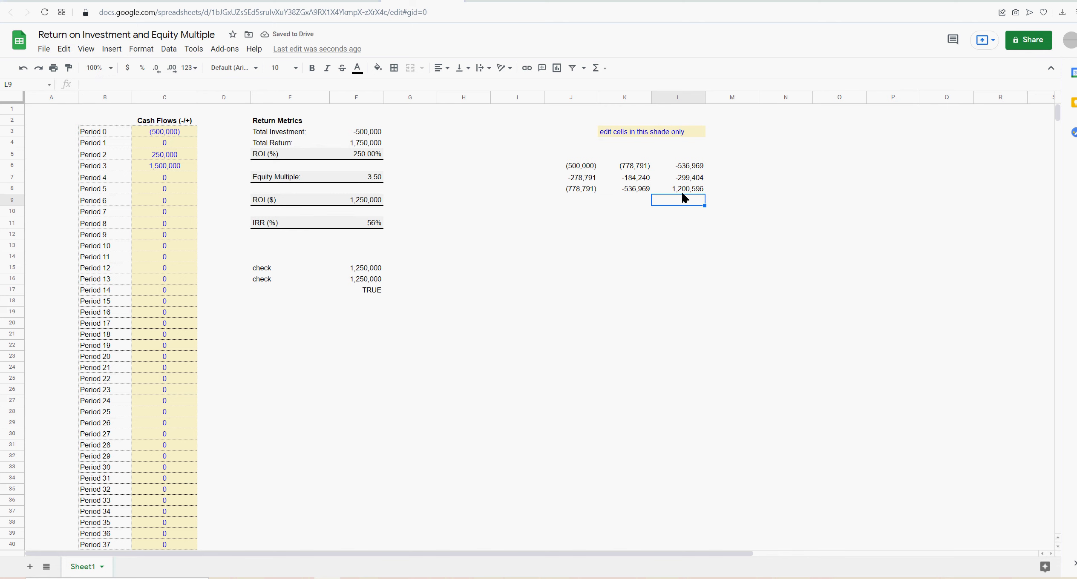
{"action": "left_click", "coordinate": [685, 193]}
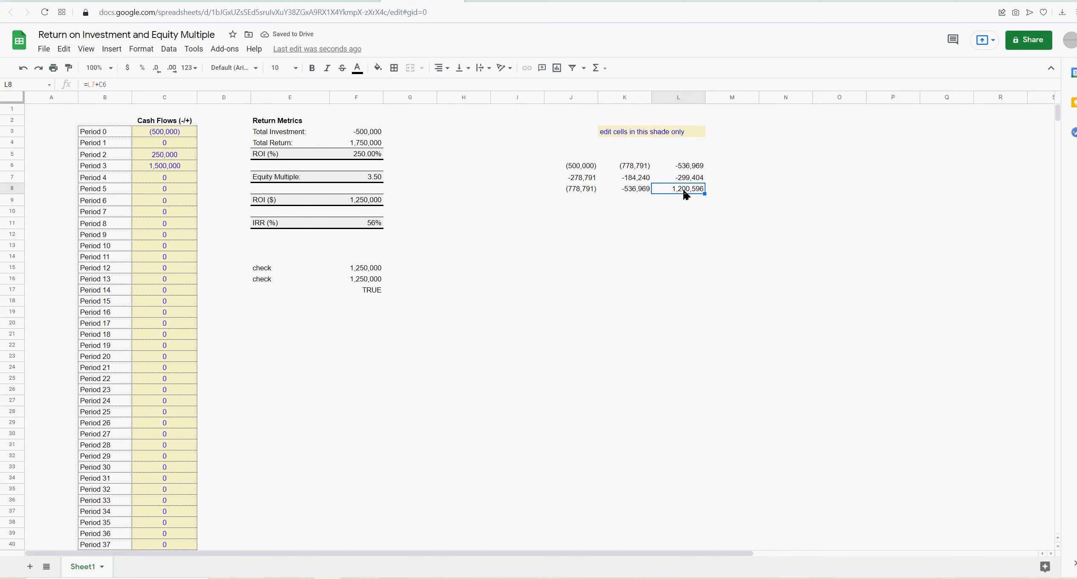
{"action": "left_click", "coordinate": [691, 226]}
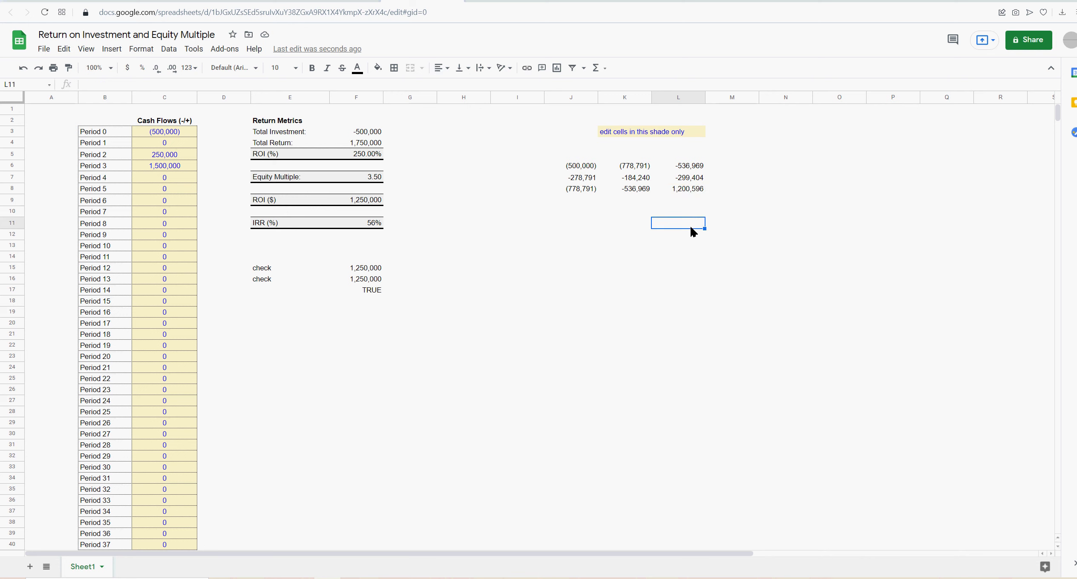
Review the J column formulas and K6's opening balance.
{"action": "left_click", "coordinate": [583, 166]}
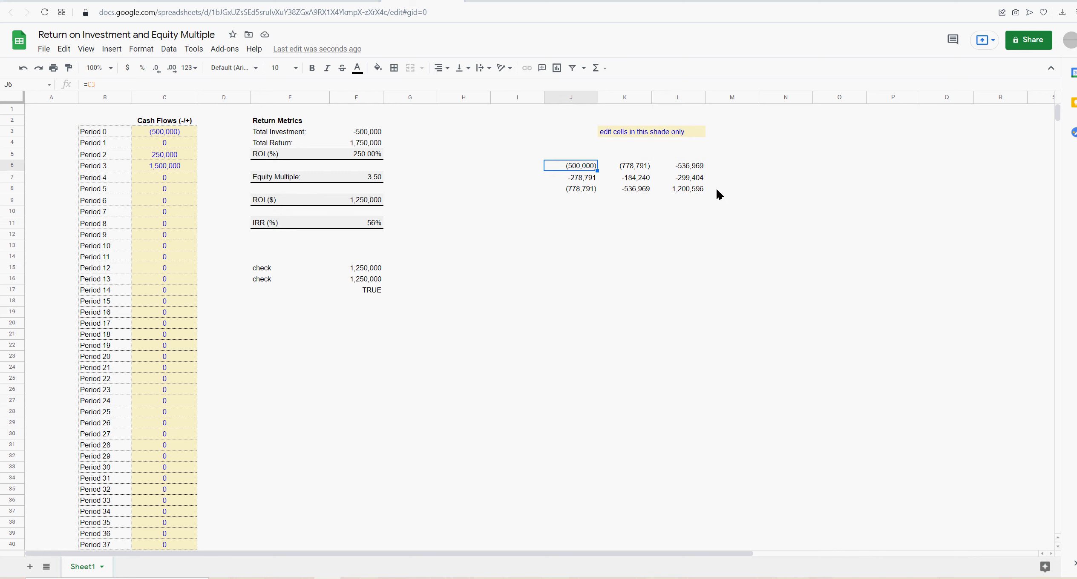
{"action": "key", "text": "Down"}
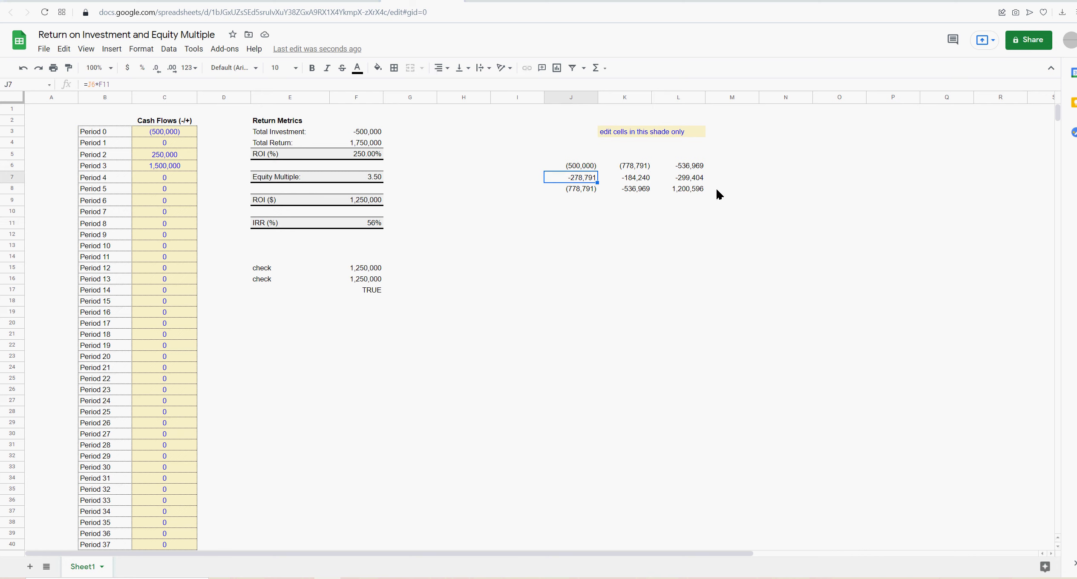
{"action": "key", "text": "Down"}
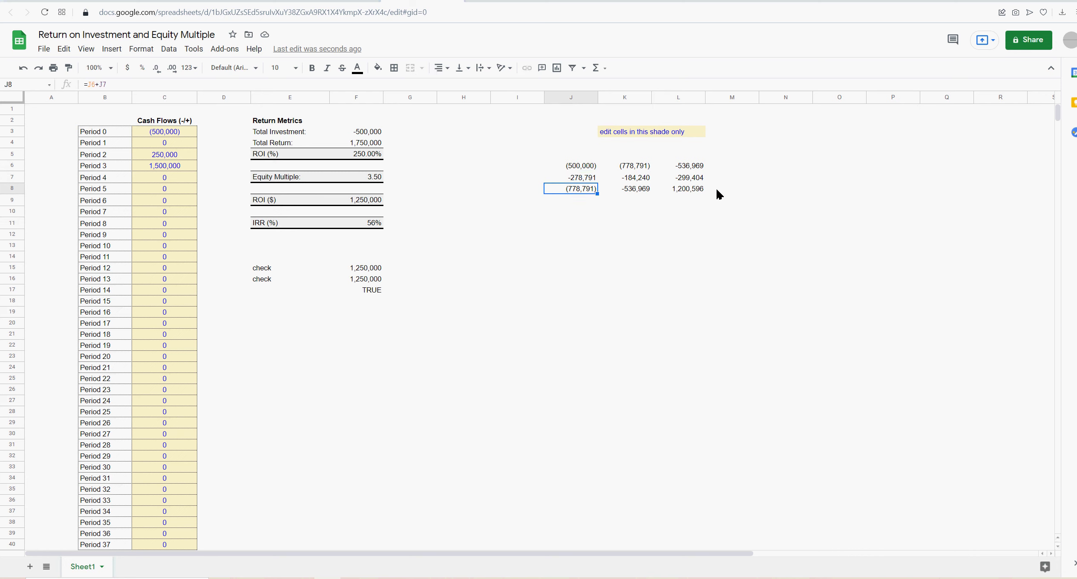
{"action": "key", "text": "Right"}
{"action": "key", "text": "Up"}
{"action": "key", "text": "Up"}
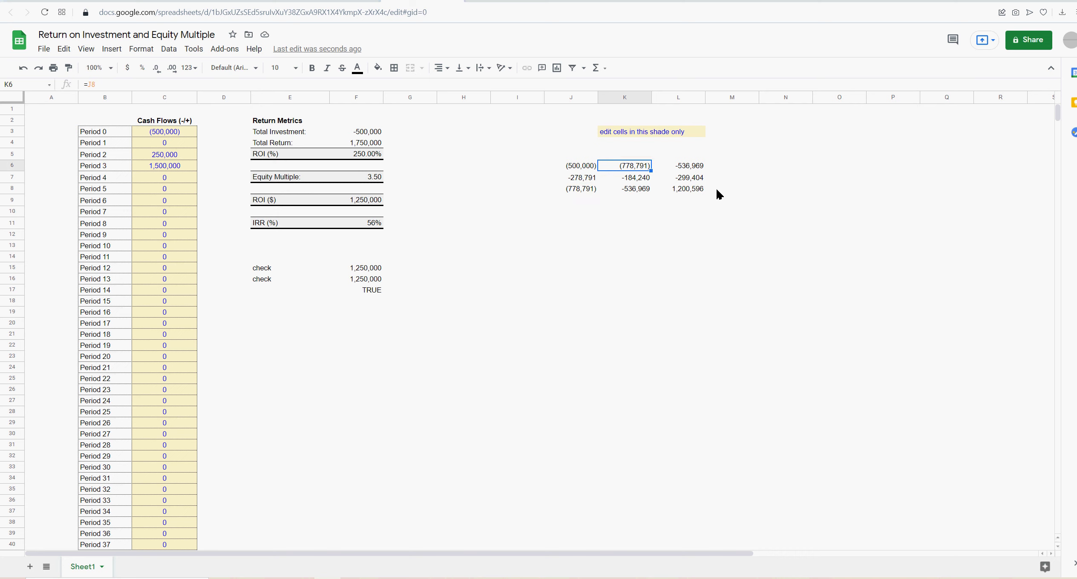
Revert K7 to =K6*F11 by removing the cash flow term.
{"action": "double_click", "coordinate": [636, 178]}
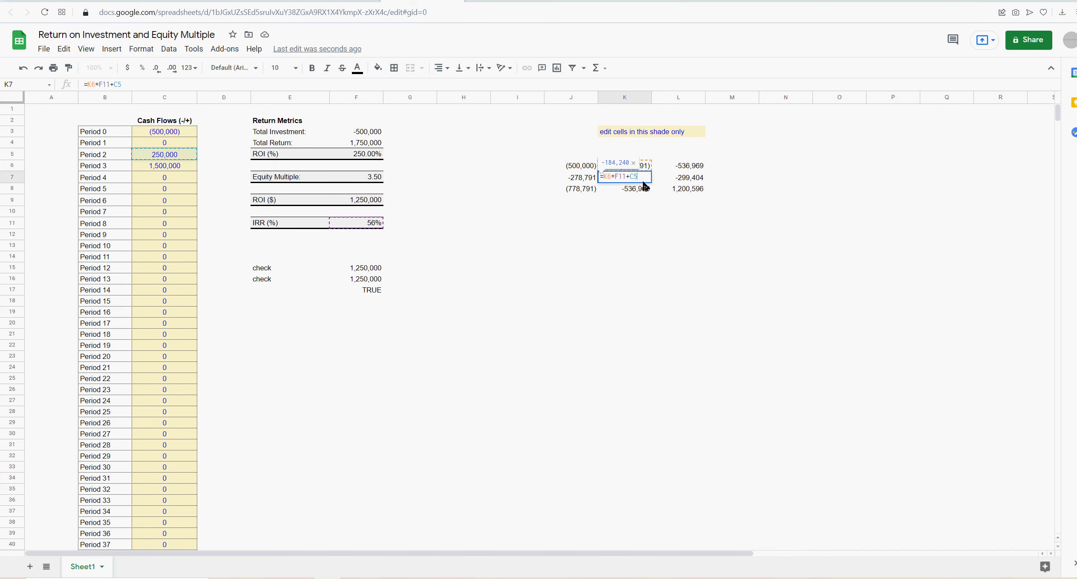
{"action": "left_click_drag", "start_coordinate": [109, 85], "coordinate": [134, 87]}
{"action": "key", "text": "BackSpace"}
{"action": "key", "text": "Return"}
{"action": "left_click", "coordinate": [624, 177]}
Move the ending balance row down to row 9 and set K8 to =C5 (250,000).
{"action": "left_click_drag", "start_coordinate": [585, 186], "coordinate": [676, 202]}
{"action": "left_click", "coordinate": [641, 191]}
{"action": "type", "text": "="}
{"action": "left_click", "coordinate": [175, 158]}
{"action": "key", "text": "Return"}
{"action": "left_click", "coordinate": [638, 190]}
Set K9 to =K6+K7+K8 as the second column's closing balance.
{"action": "left_click", "coordinate": [637, 203]}
{"action": "double_click", "coordinate": [637, 204]}
{"action": "key", "text": "Escape"}
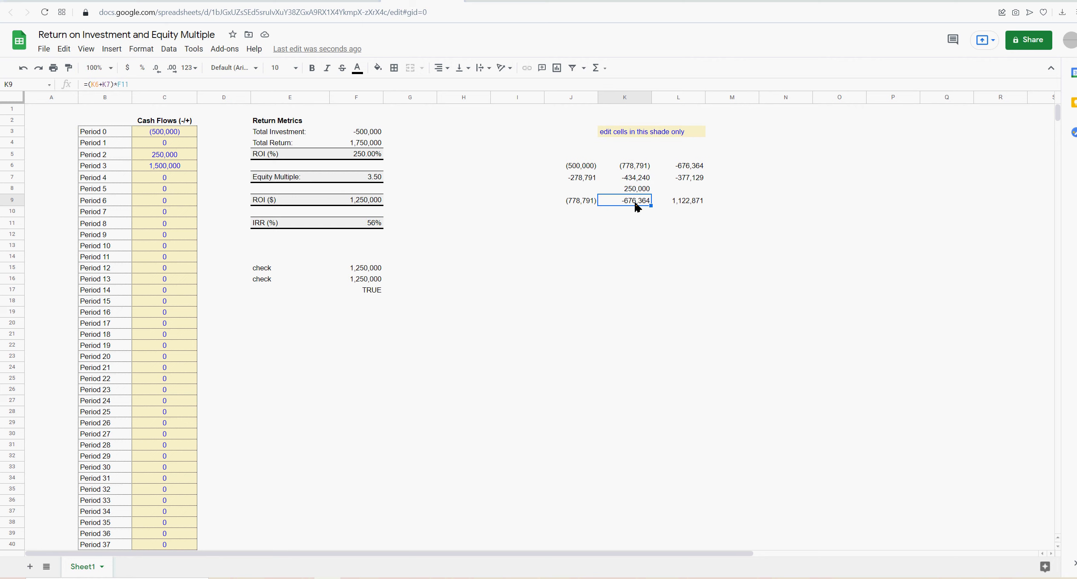
{"action": "type", "text": "="}
{"action": "left_click", "coordinate": [638, 166]}
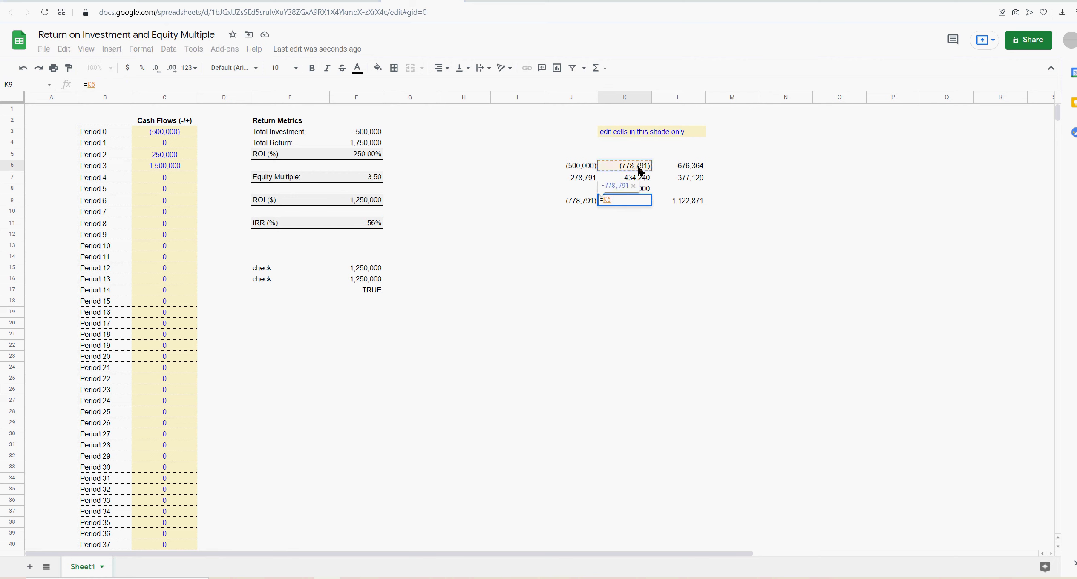
{"action": "left_click", "coordinate": [634, 179]}
{"action": "type", "text": "+"}
{"action": "left_click", "coordinate": [649, 190]}
{"action": "key", "text": "Return"}
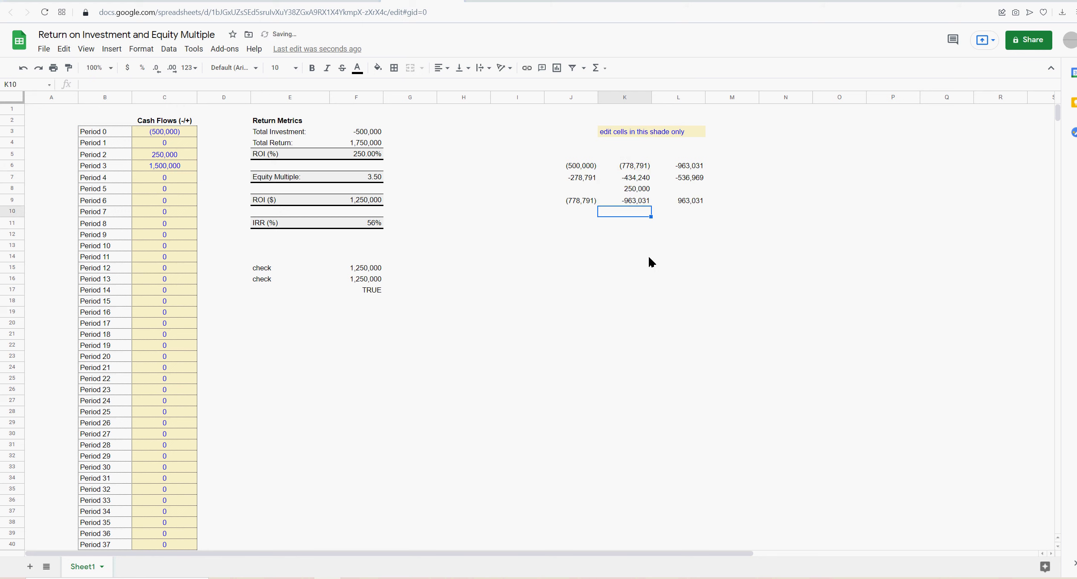
{"action": "left_click", "coordinate": [636, 202]}
Set L8 to =C6, the 1,500,000 period 3 cash flow.
{"action": "double_click", "coordinate": [691, 175]}
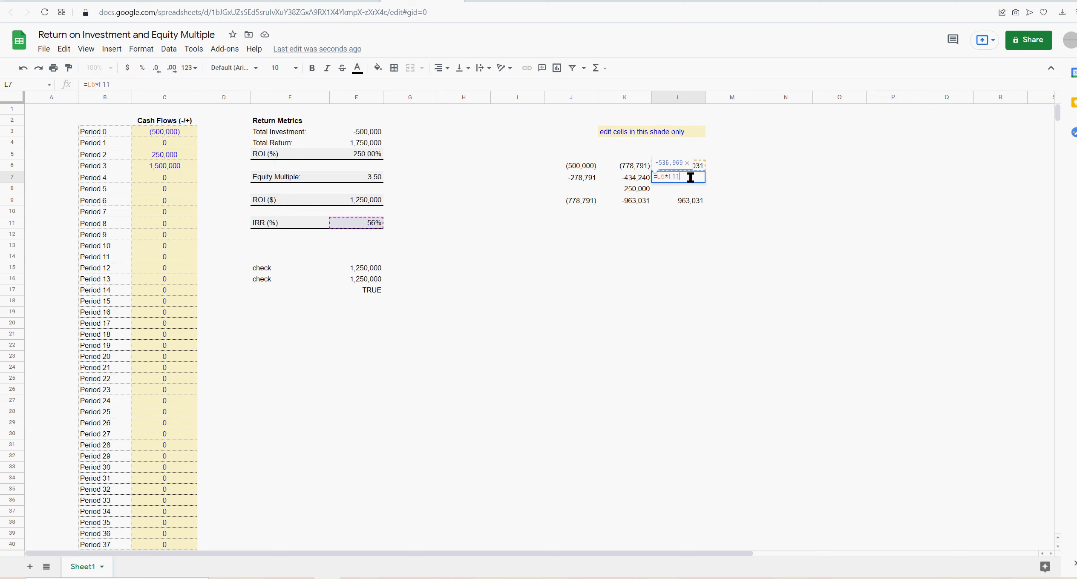
{"action": "key", "text": "Return"}
{"action": "type", "text": "="}
{"action": "left_click", "coordinate": [158, 166]}
{"action": "key", "text": "Return"}
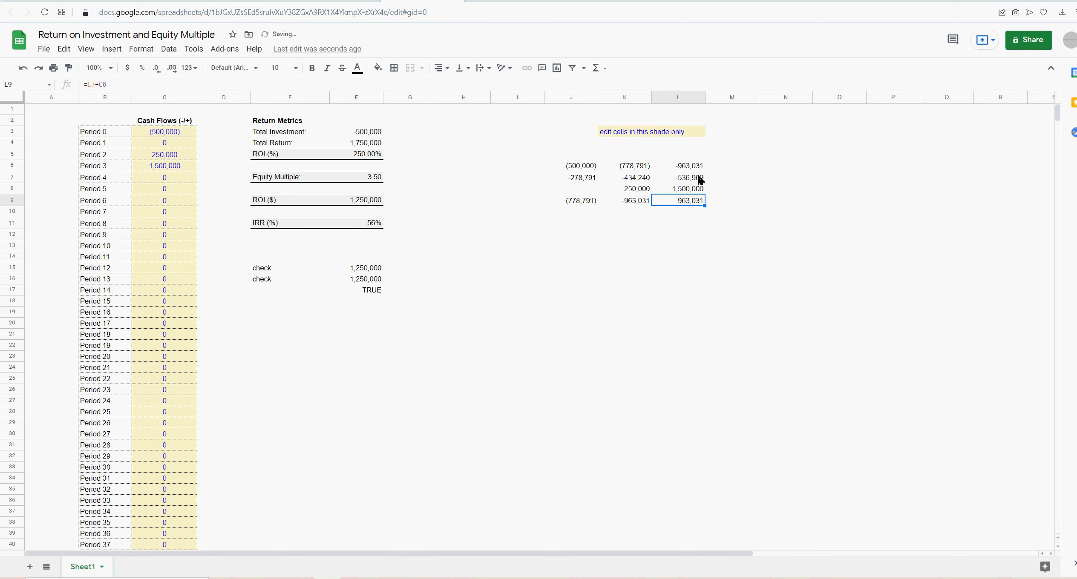
Set L9 to sum L6 through L8, bringing the final balance to 0.
{"action": "type", "text": "="}
{"action": "left_click", "coordinate": [693, 167]}
{"action": "left_click_drag", "start_coordinate": [692, 167], "coordinate": [693, 191]}
{"action": "key", "text": "Return"}
{"action": "double_click", "coordinate": [687, 200]}
{"action": "key", "text": "Escape"}
{"action": "double_click", "coordinate": [689, 202]}
{"action": "key", "text": "Return"}
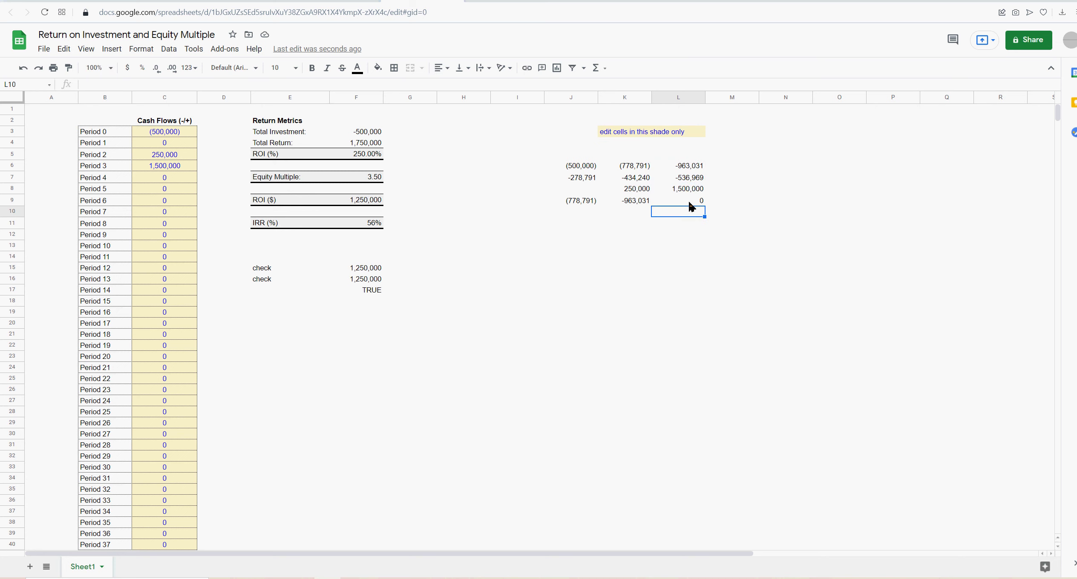
Format L9 to one decimal place so it displays 0.0.
{"action": "left_click", "coordinate": [685, 201]}
{"action": "left_click", "coordinate": [172, 70]}
{"action": "double_click", "coordinate": [173, 70]}
{"action": "double_click", "coordinate": [173, 71]}
{"action": "triple_click", "coordinate": [172, 70]}
{"action": "double_click", "coordinate": [155, 70]}
{"action": "double_click", "coordinate": [155, 70]}
{"action": "double_click", "coordinate": [155, 70]}
{"action": "left_click", "coordinate": [155, 70]}
{"action": "left_click", "coordinate": [557, 266]}
Review each balance formula in columns J, K and L, then select C6.
{"action": "left_click", "coordinate": [581, 168]}
{"action": "left_click", "coordinate": [584, 184]}
{"action": "left_click", "coordinate": [580, 202]}
{"action": "left_click", "coordinate": [638, 170]}
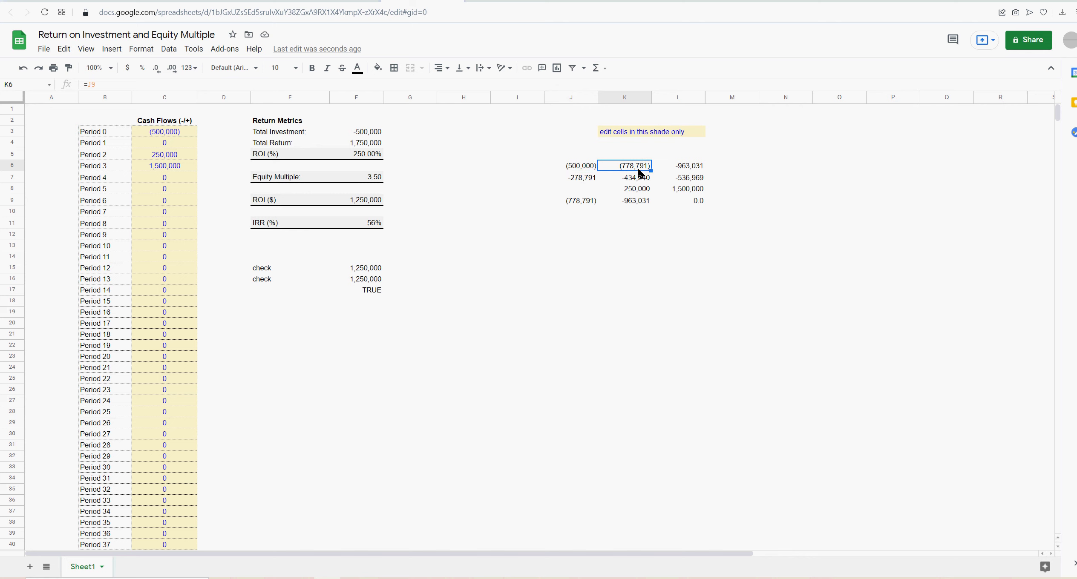
{"action": "left_click", "coordinate": [638, 179]}
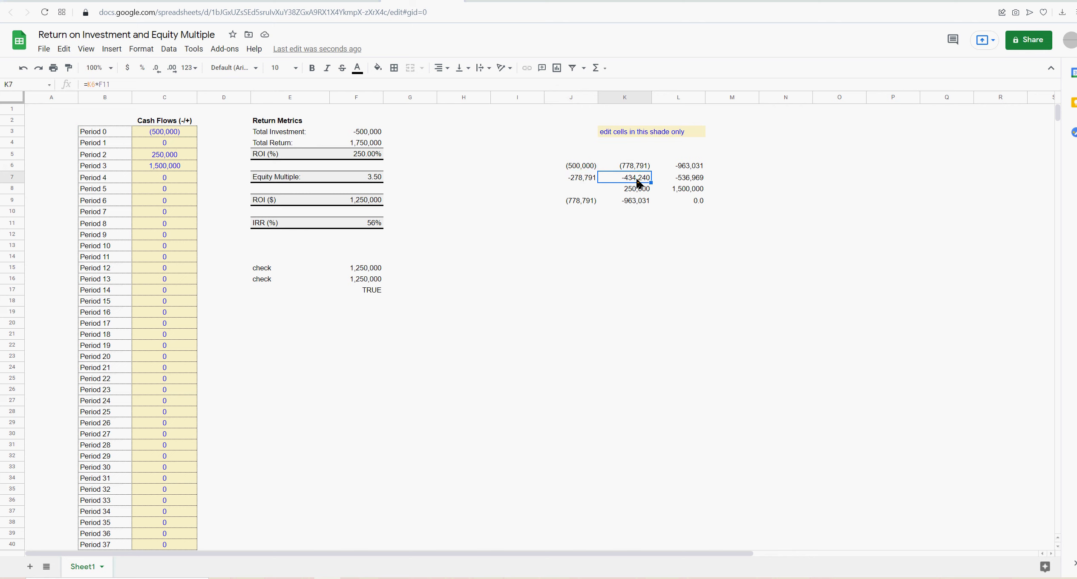
{"action": "left_click", "coordinate": [634, 190]}
{"action": "left_click", "coordinate": [637, 202]}
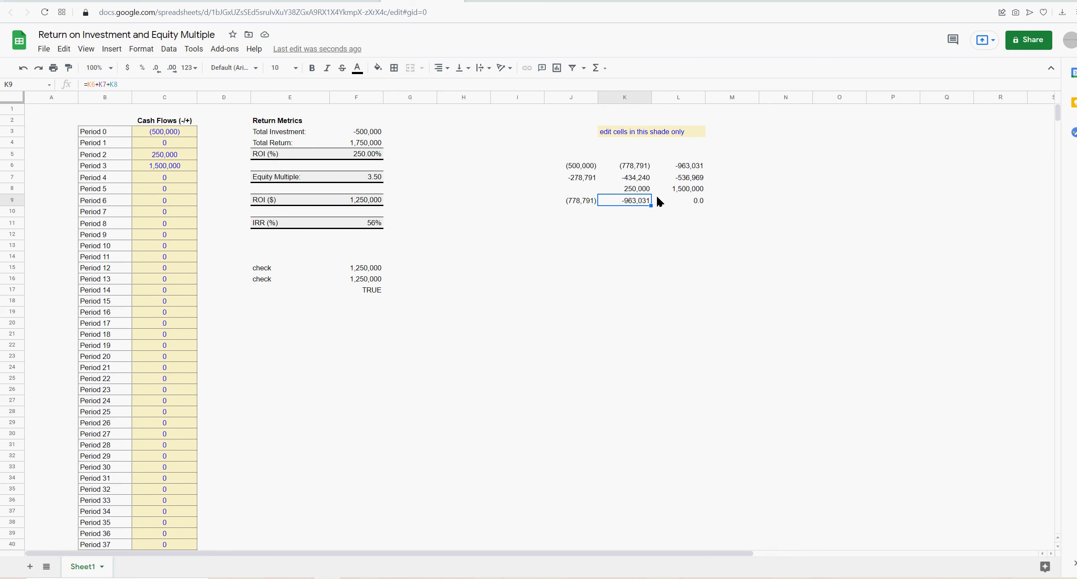
{"action": "left_click", "coordinate": [694, 167]}
{"action": "left_click", "coordinate": [693, 180]}
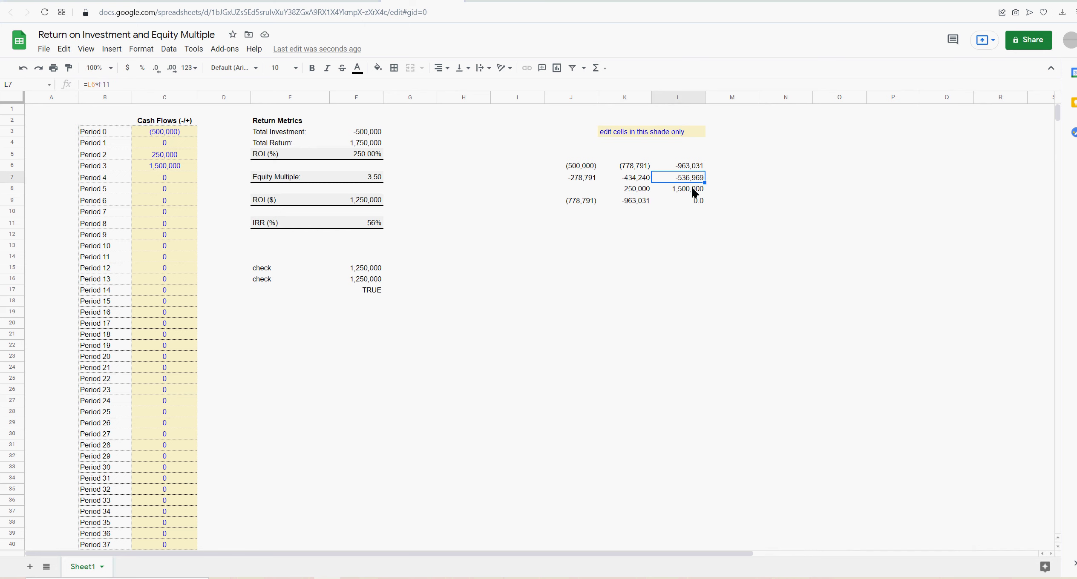
{"action": "left_click", "coordinate": [694, 192]}
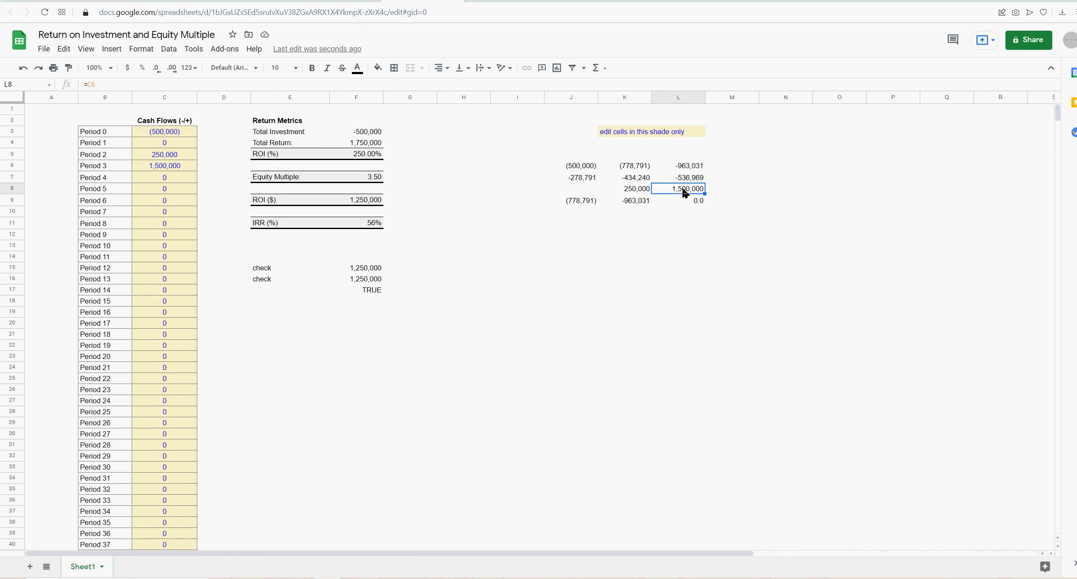
{"action": "left_click", "coordinate": [695, 203]}
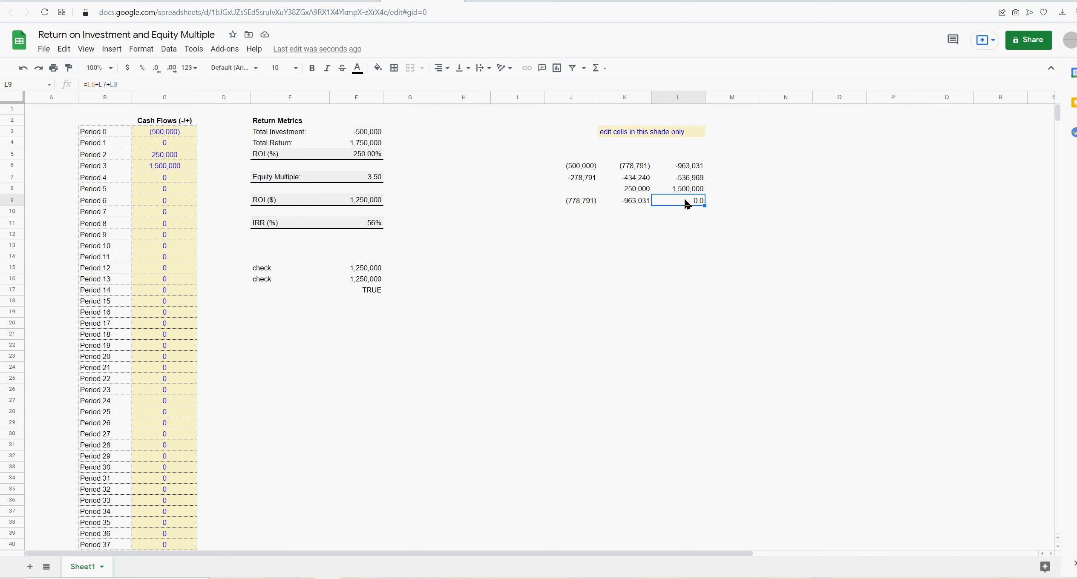
{"action": "left_click", "coordinate": [188, 168]}
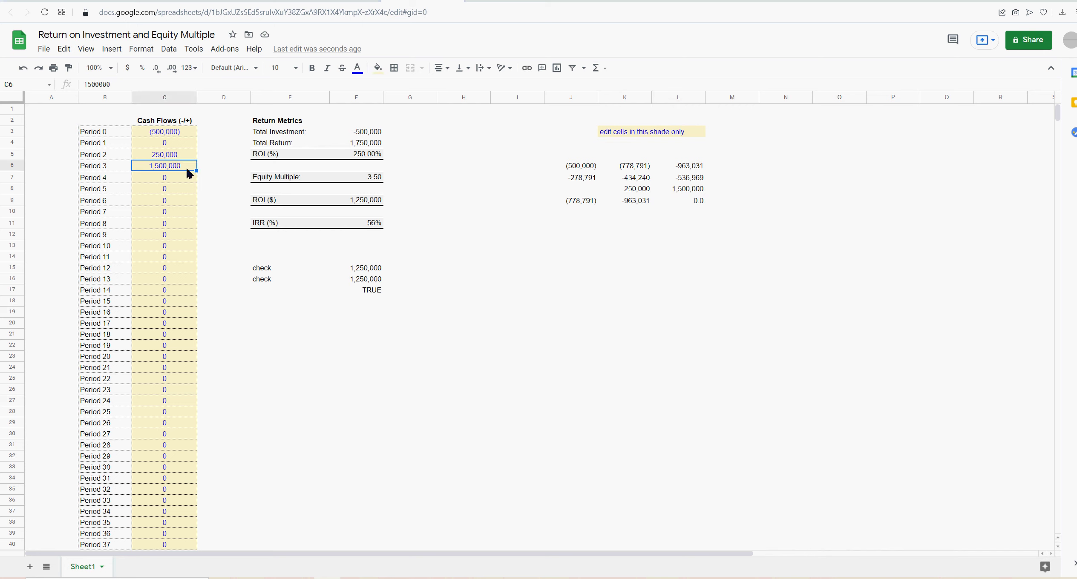
Enter 850,000 and then 50,000 as the Period 3 cash flow in C6.
{"action": "type", "text": "850000"}
{"action": "key", "text": "Return"}
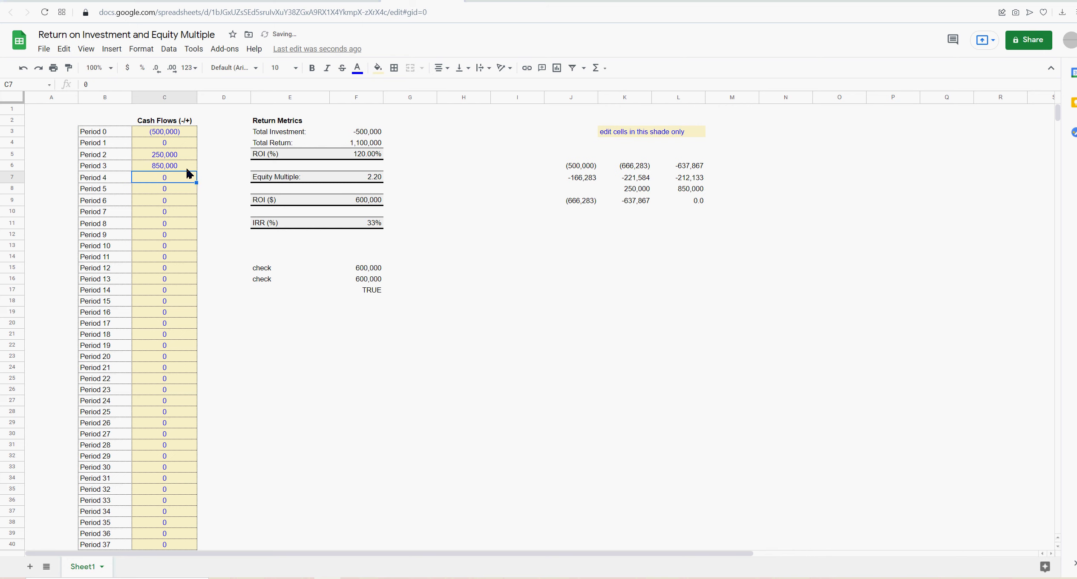
{"action": "left_click", "coordinate": [188, 169]}
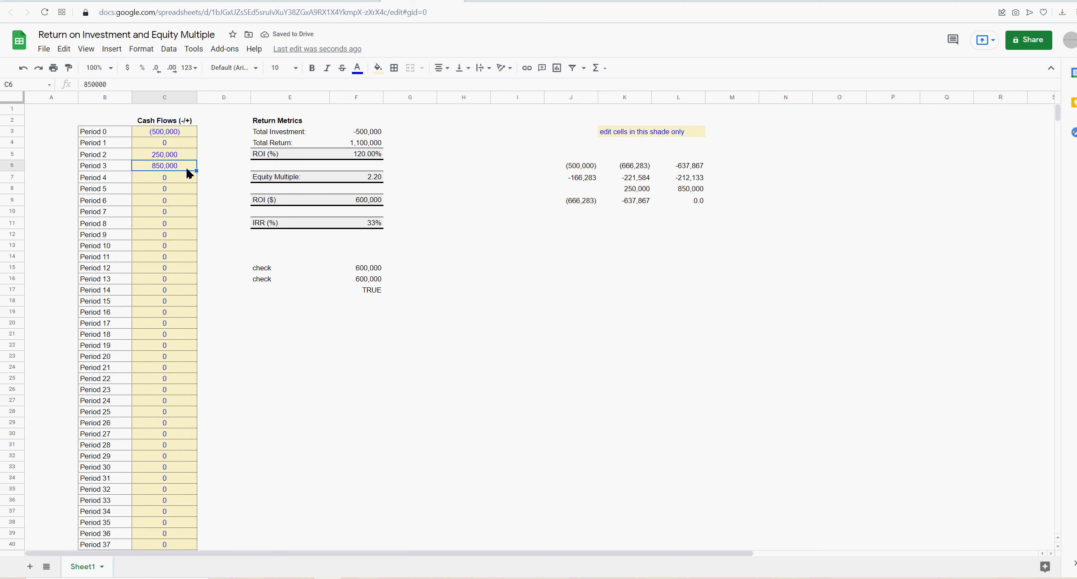
{"action": "type", "text": "50000"}
{"action": "key", "text": "Return"}
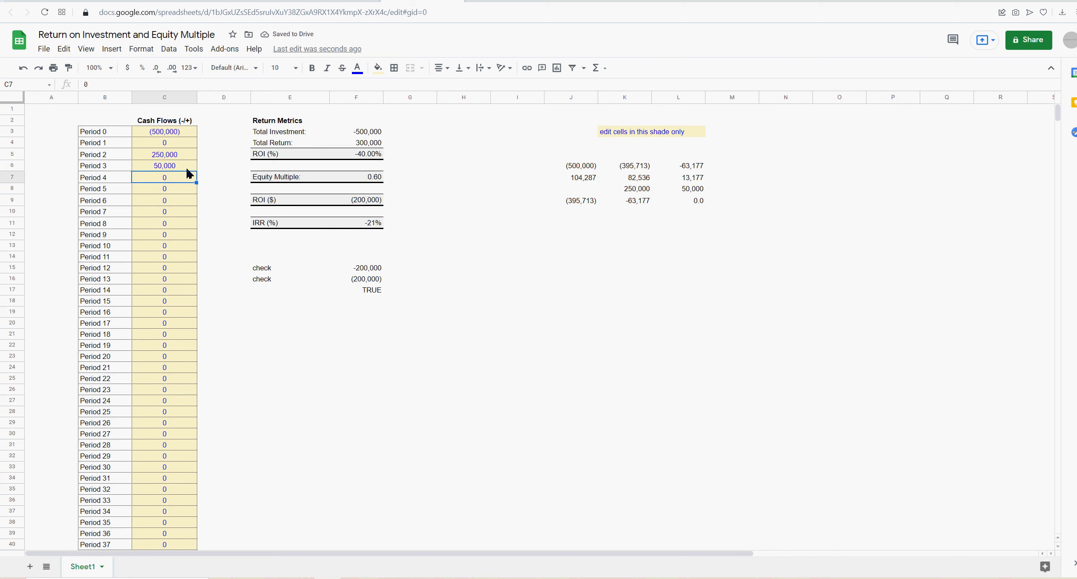
{"action": "left_click", "coordinate": [186, 169]}
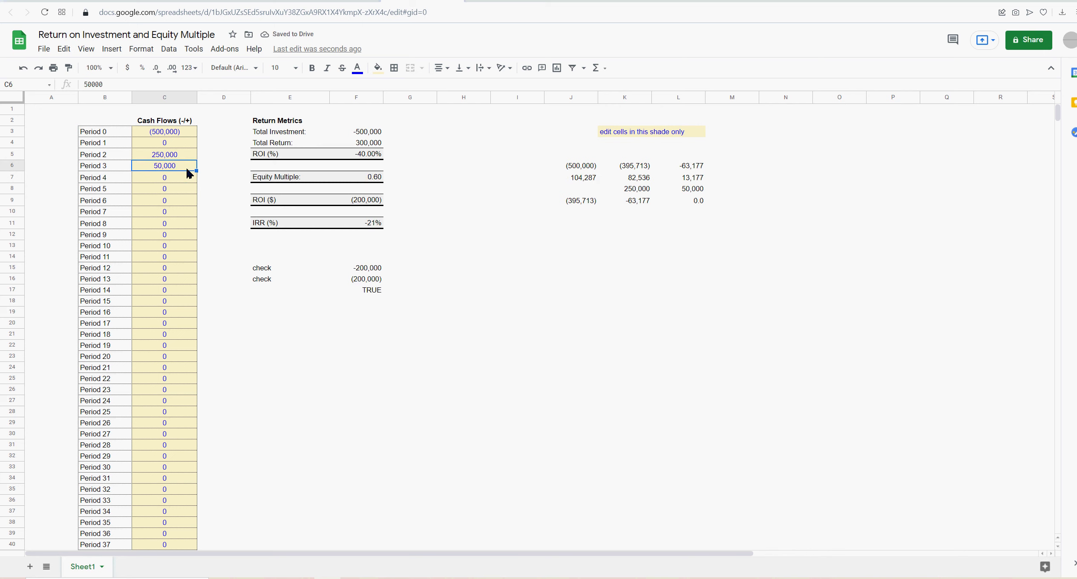
Check the L9 closing balance, the IRR formula in F11 and K7's interest formula.
{"action": "double_click", "coordinate": [697, 199]}
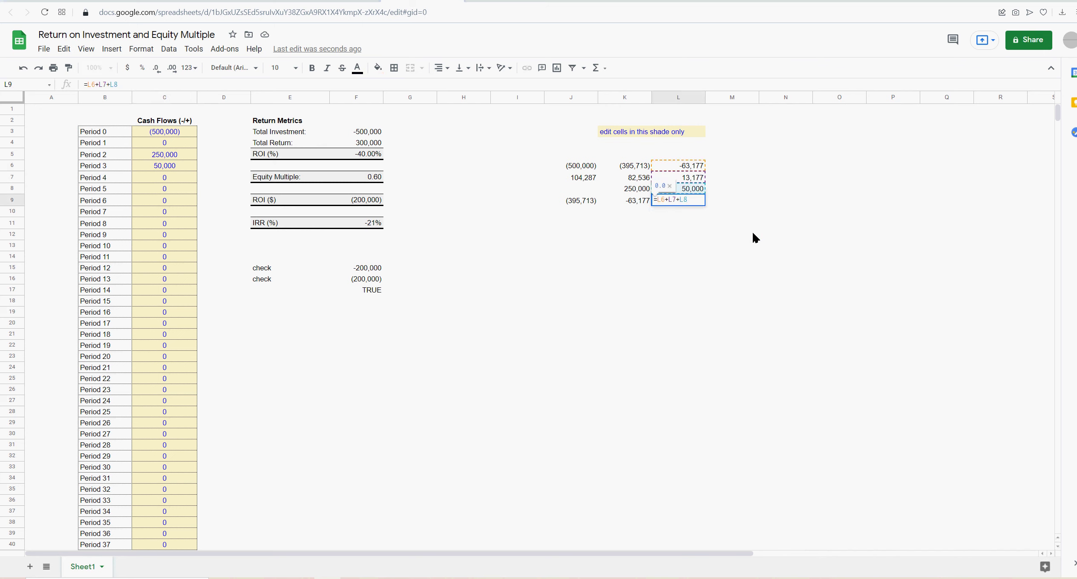
{"action": "key", "text": "Return"}
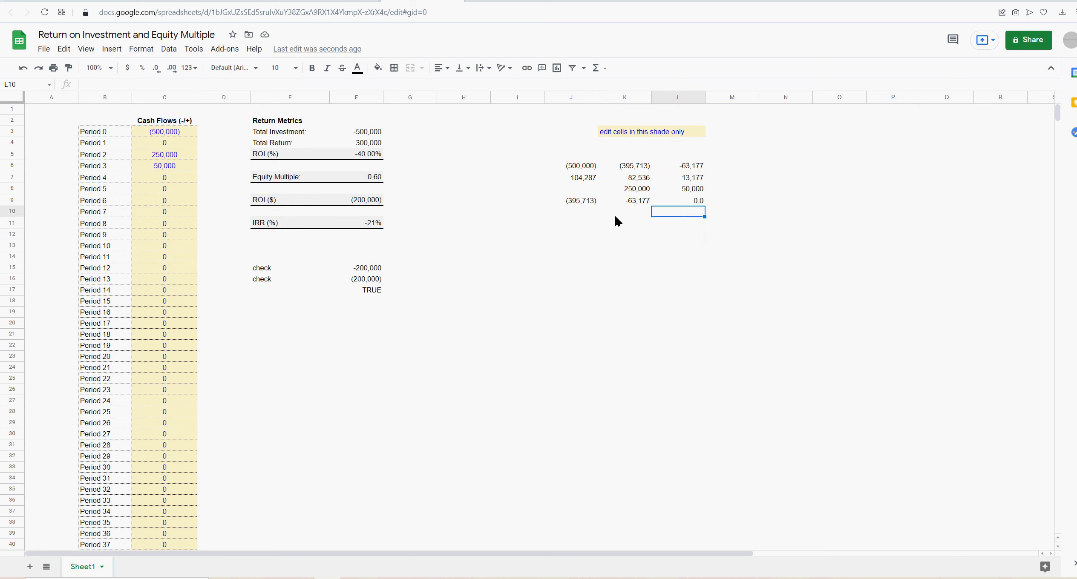
{"action": "left_click", "coordinate": [375, 229]}
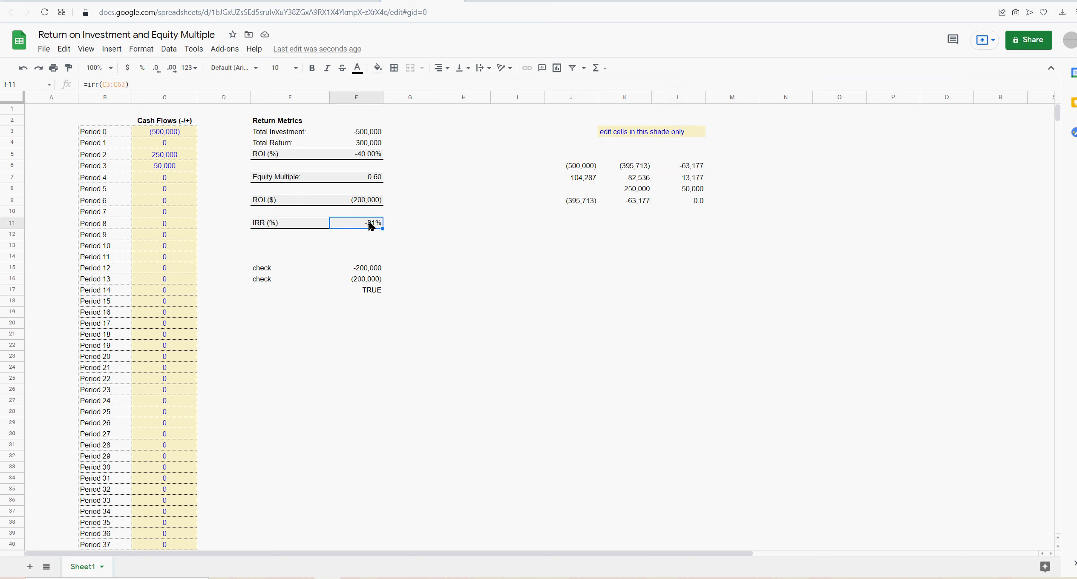
{"action": "double_click", "coordinate": [635, 176]}
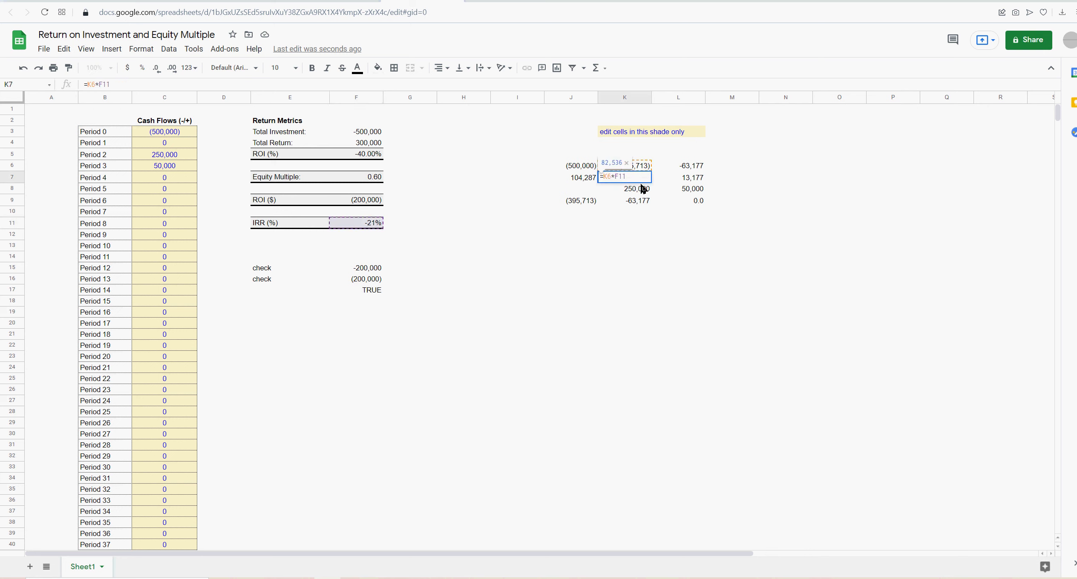
{"action": "key", "text": "Escape"}
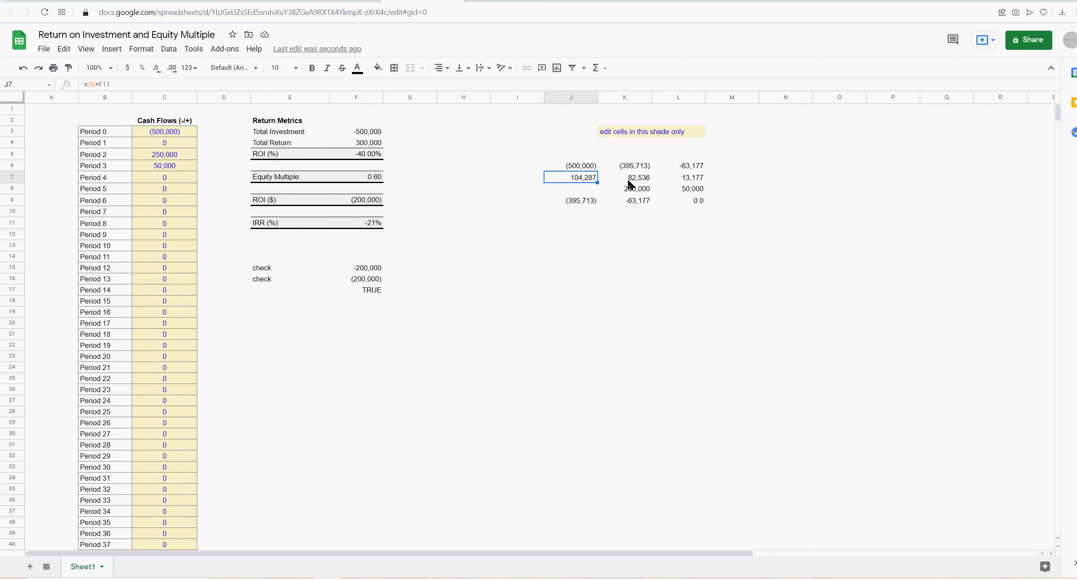
{"action": "left_click", "coordinate": [695, 201]}
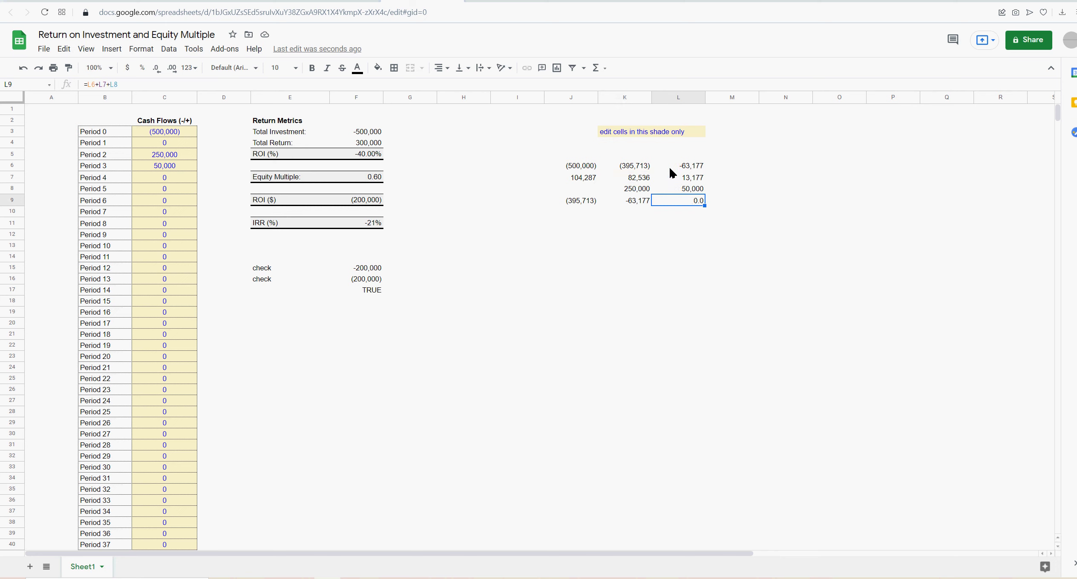
Undo an accidental clearing of the balance table values.
{"action": "left_click_drag", "start_coordinate": [579, 170], "coordinate": [677, 199]}
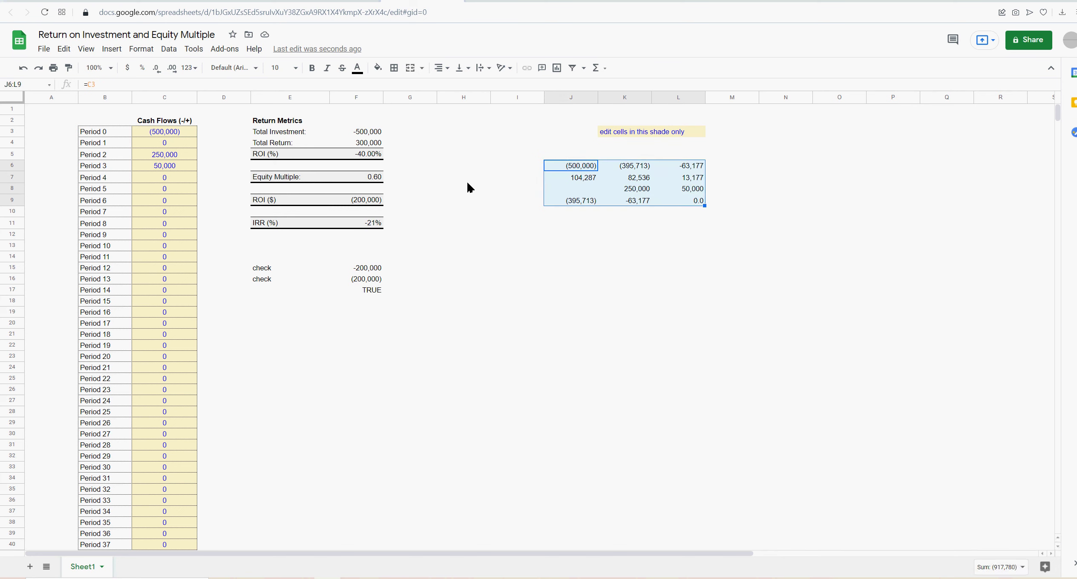
{"action": "left_click", "coordinate": [269, 226]}
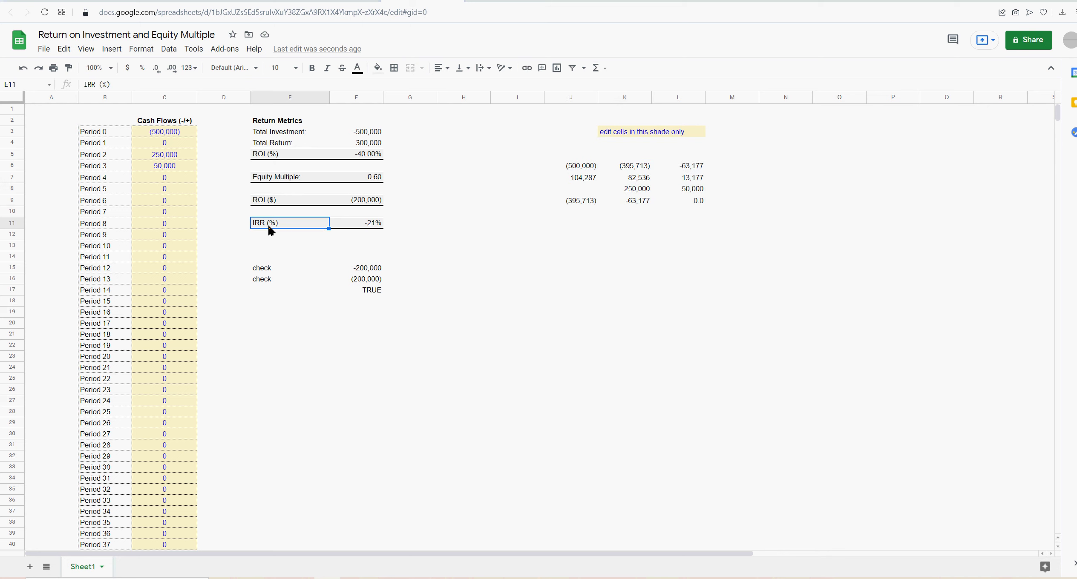
{"action": "left_click_drag", "start_coordinate": [569, 155], "coordinate": [756, 215]}
{"action": "left_click", "coordinate": [646, 334]}
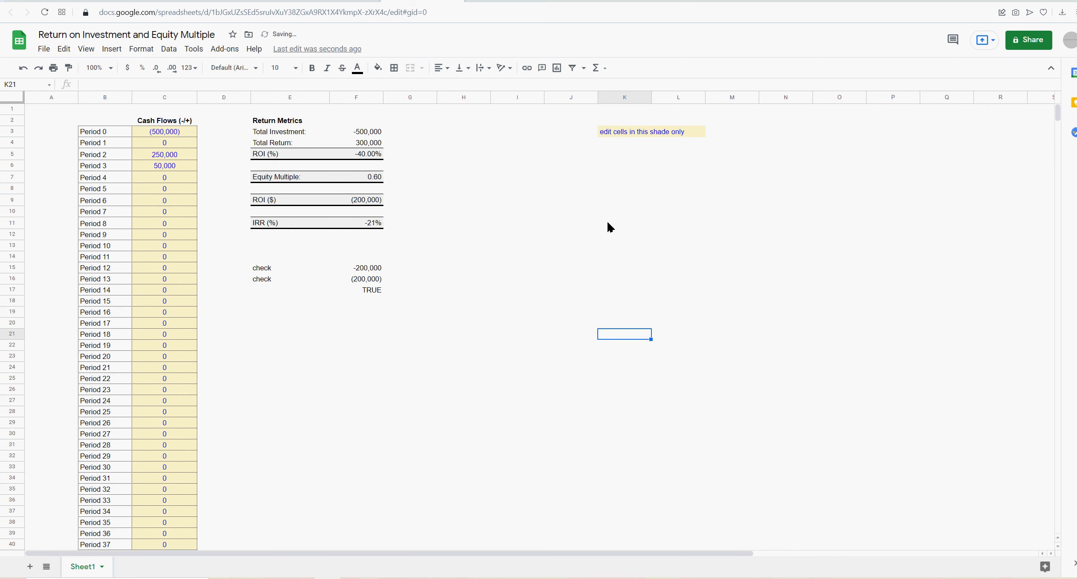
{"action": "left_click", "coordinate": [23, 68]}
Enter 'Deep Dive into the IRR' in J5 and make it bold.
{"action": "left_click", "coordinate": [667, 254]}
{"action": "left_click", "coordinate": [586, 157]}
{"action": "type", "text": "Deep Dive into the IRR"}
{"action": "key", "text": "Return"}
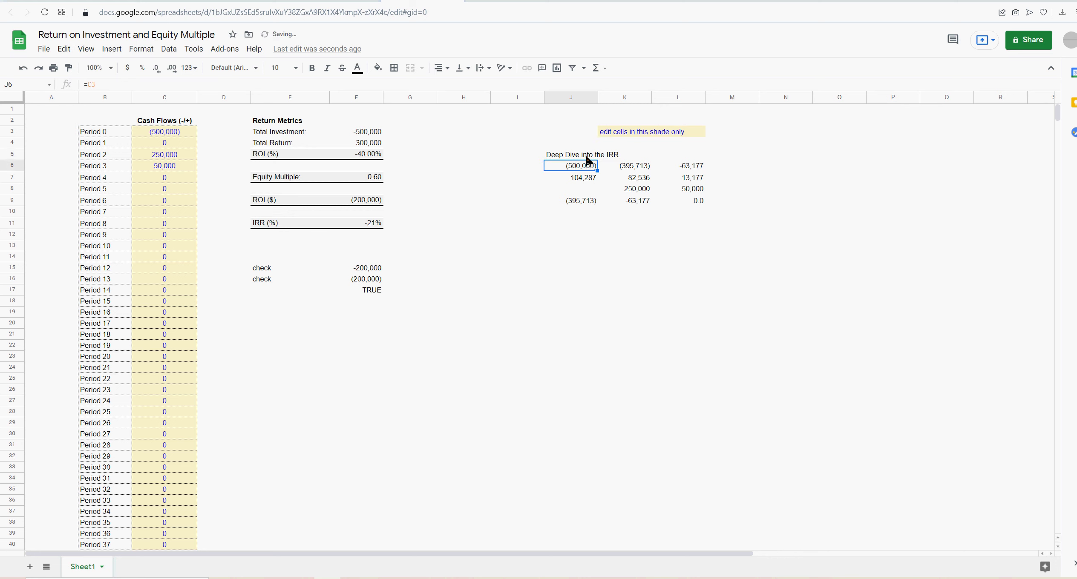
{"action": "left_click", "coordinate": [586, 156]}
{"action": "left_click", "coordinate": [312, 68]}
{"action": "left_click", "coordinate": [618, 305]}
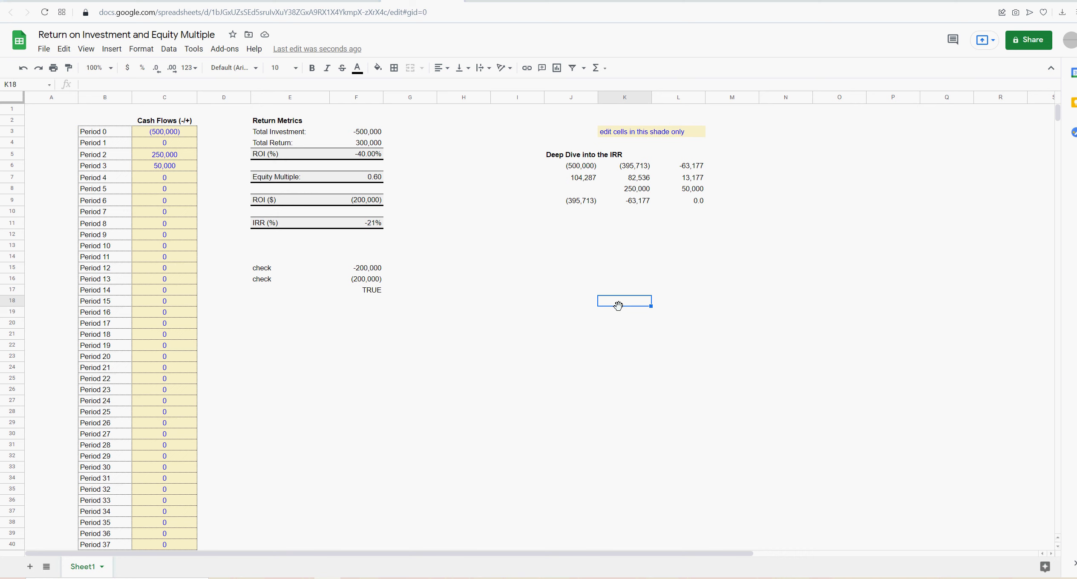
Review the ROI (%) and ROI ($) labels, the J6:L9 balance table and the F11 IRR.
{"action": "left_click", "coordinate": [268, 158]}
{"action": "left_click", "coordinate": [264, 201]}
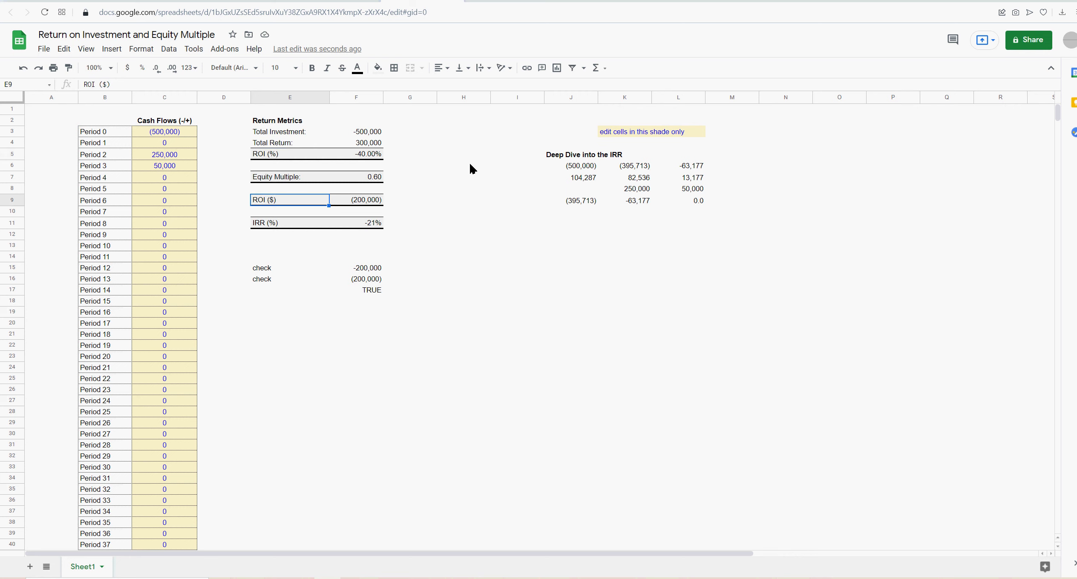
{"action": "left_click_drag", "start_coordinate": [583, 169], "coordinate": [697, 203]}
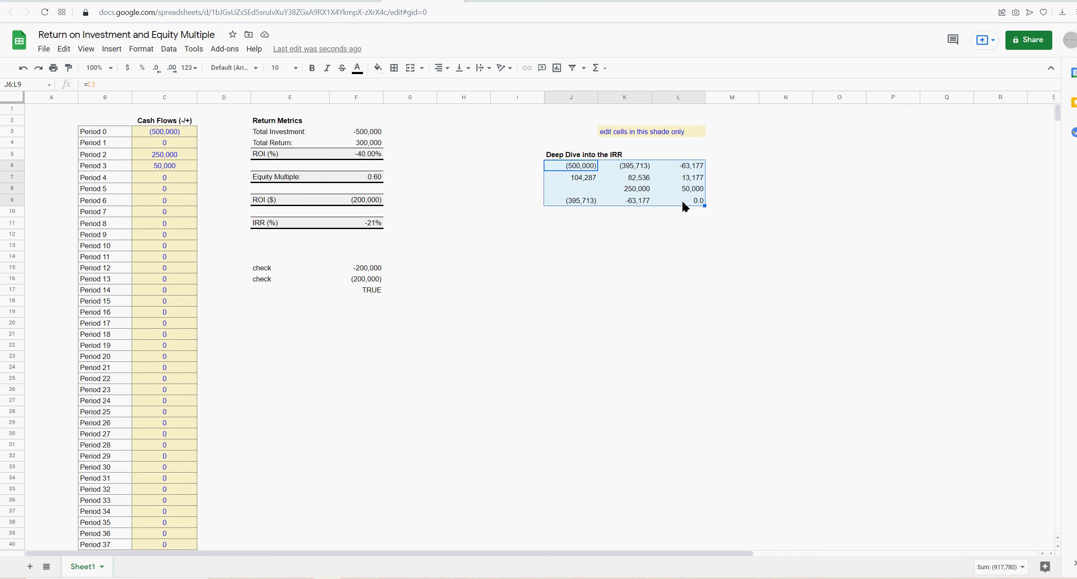
{"action": "left_click", "coordinate": [578, 170]}
{"action": "left_click_drag", "start_coordinate": [577, 169], "coordinate": [690, 207]}
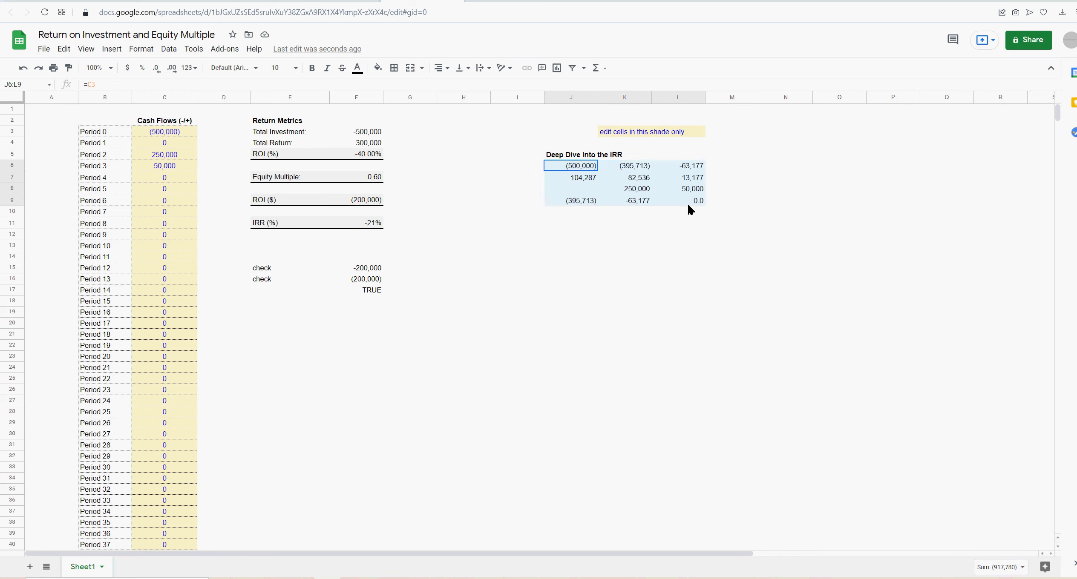
{"action": "left_click", "coordinate": [375, 227]}
Enter 1500000 in C6 for Period 3 and confirm L9 still closes at 0.0.
{"action": "left_click", "coordinate": [181, 170]}
{"action": "type", "text": "1500000"}
{"action": "key", "text": "Return"}
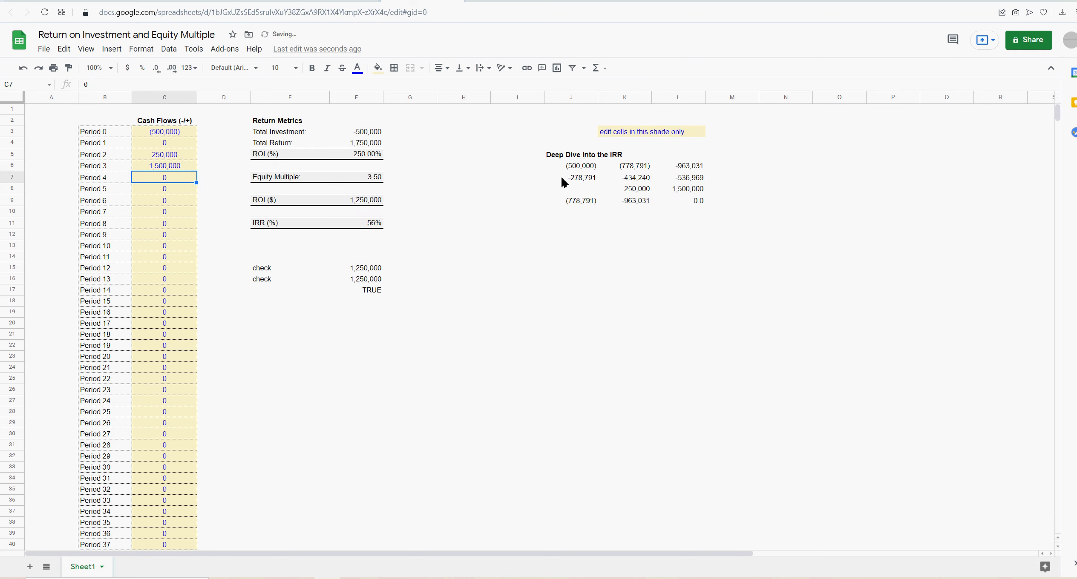
{"action": "left_click", "coordinate": [699, 205]}
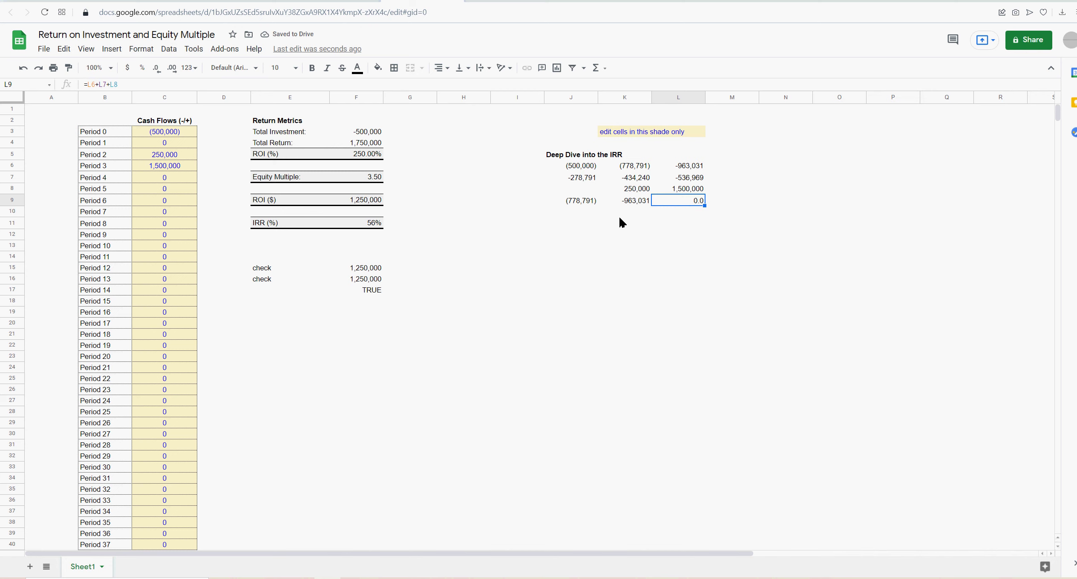
{"action": "left_click_drag", "start_coordinate": [562, 157], "coordinate": [674, 159]}
{"action": "left_click", "coordinate": [655, 314]}
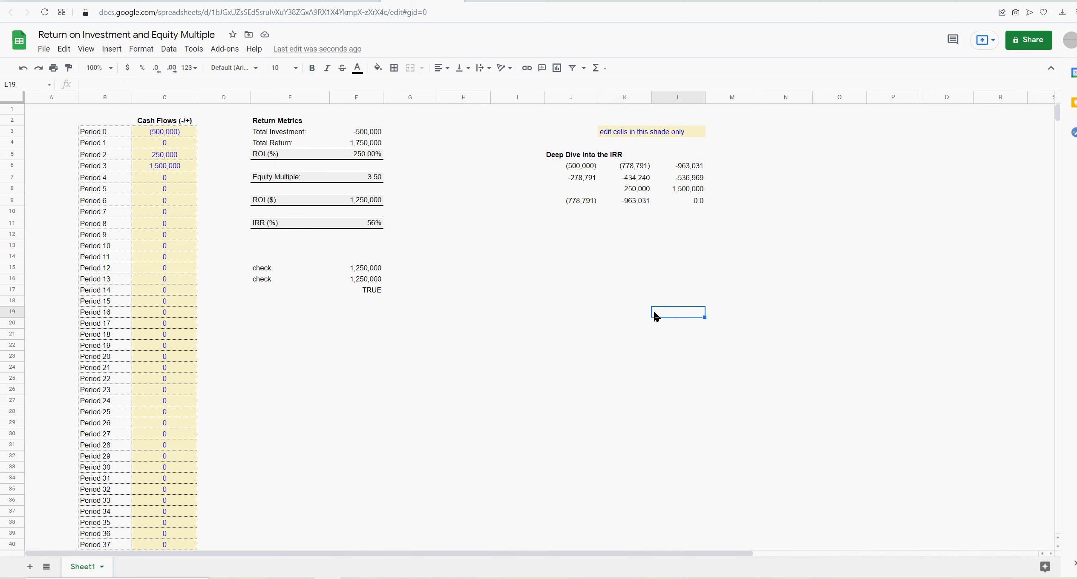